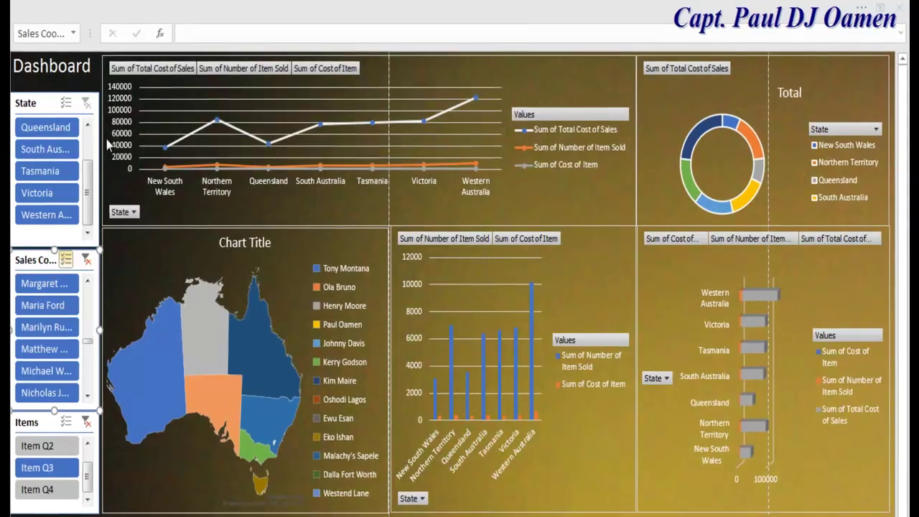
- Clear the coordinator and item slicer filters, then select each dashboard chart in turn
left_click(78, 260)
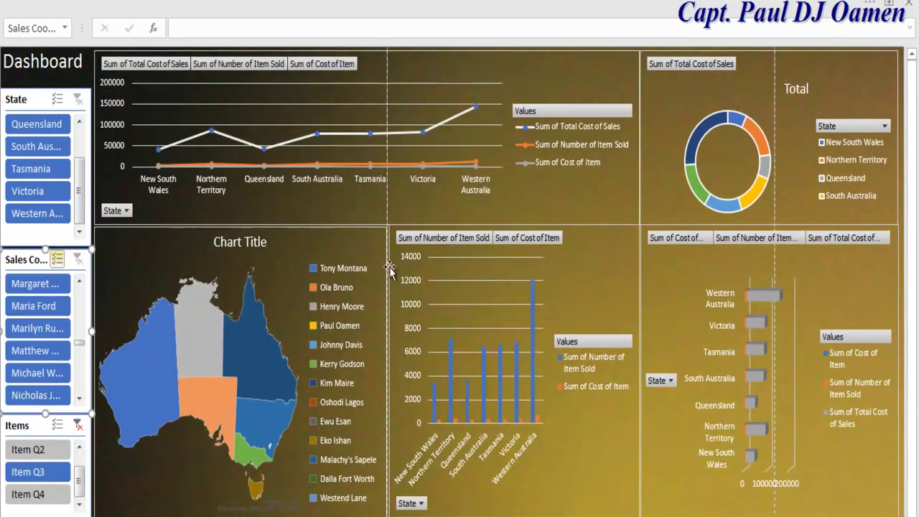
left_click(78, 425)
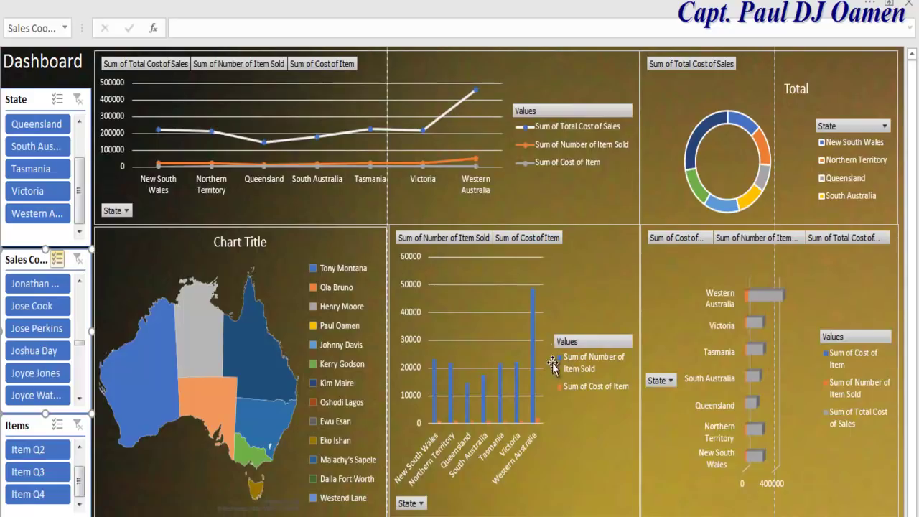
left_click(564, 291)
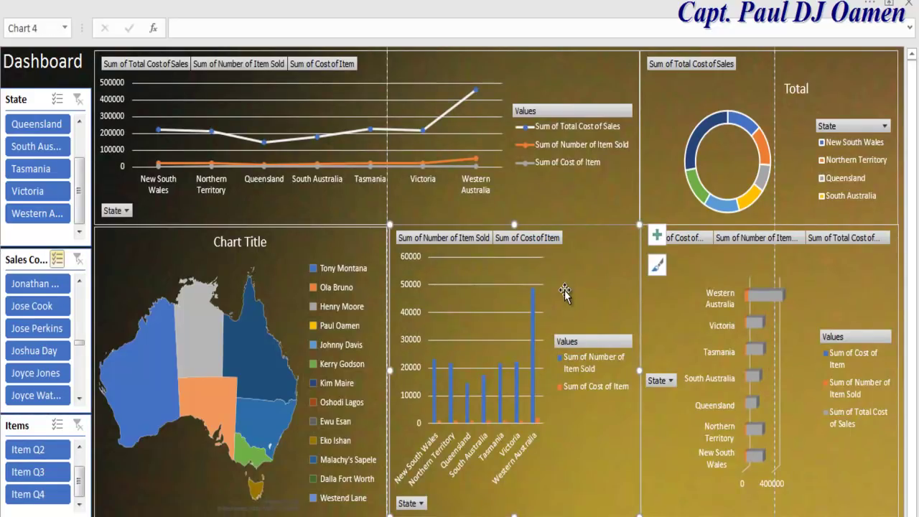
left_click(260, 346)
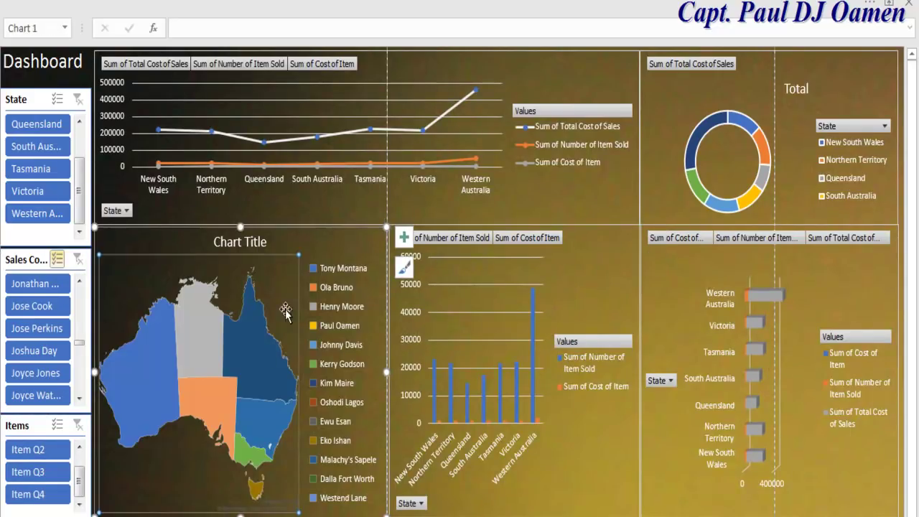
left_click(526, 82)
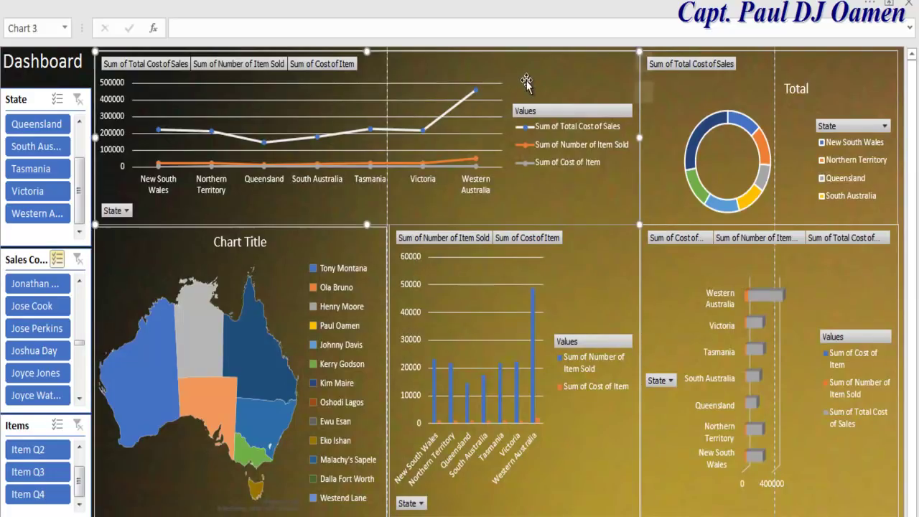
left_click(732, 81)
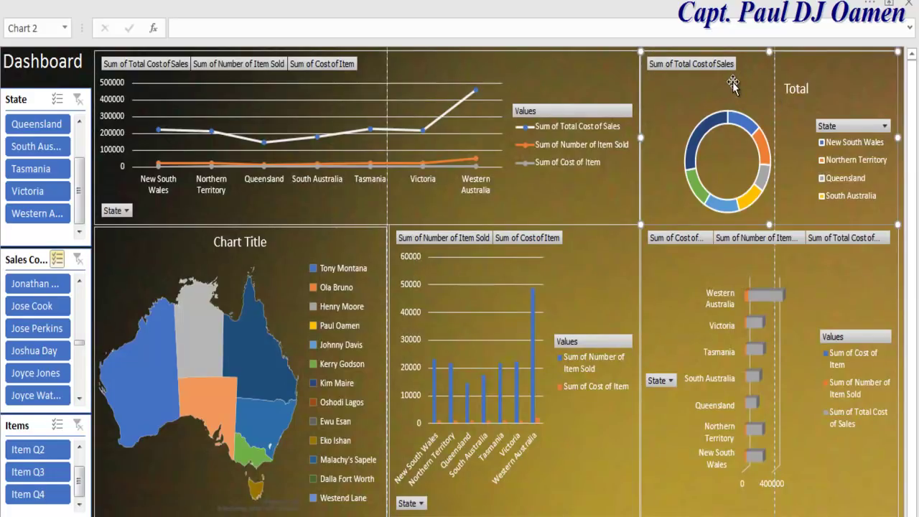
left_click(696, 267)
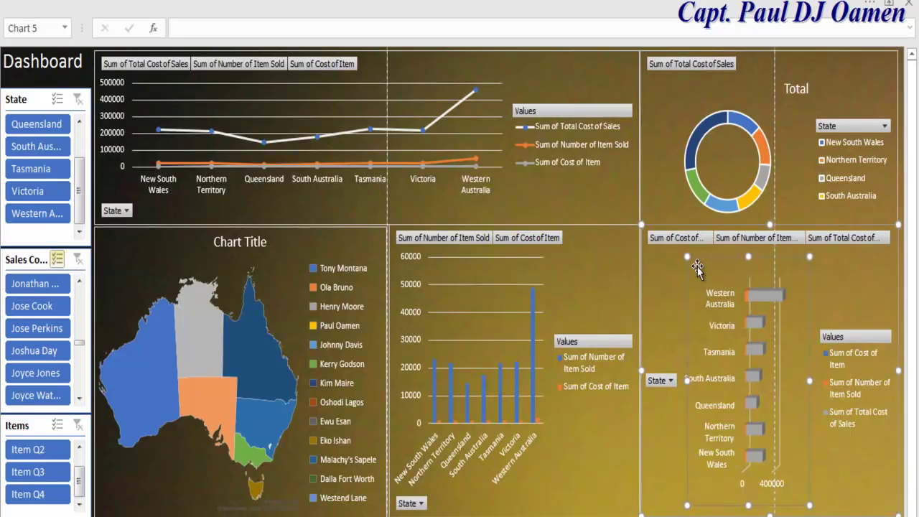
left_click(676, 270)
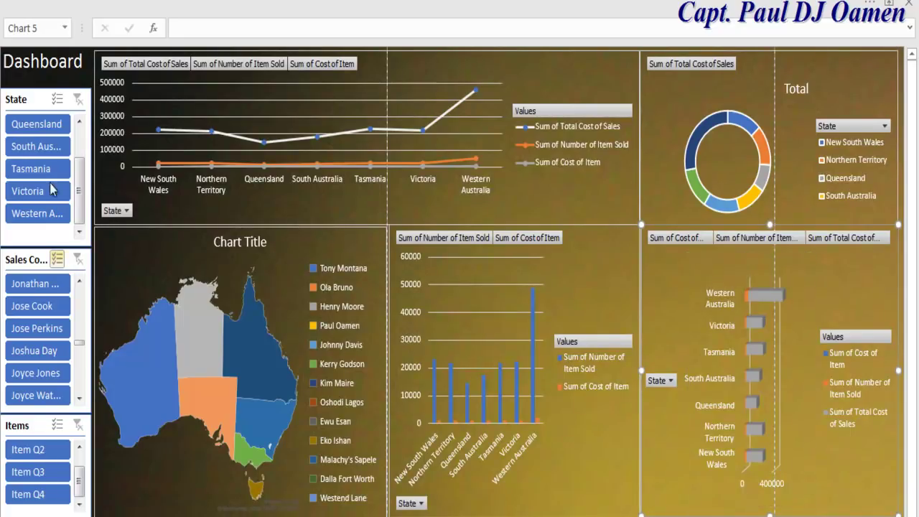
- Filter the dashboard to South Australia, clear the state filter, then filter to Item Q3
left_click(41, 147)
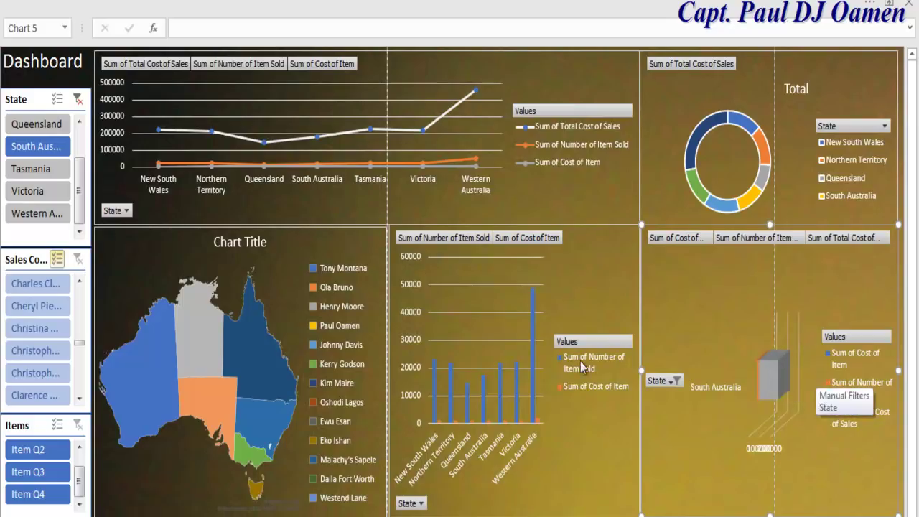
left_click(76, 99)
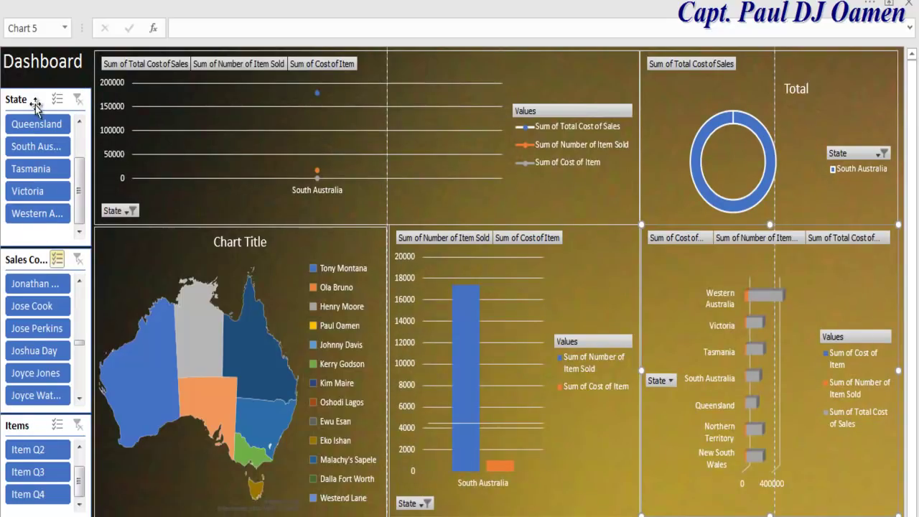
left_click(43, 475)
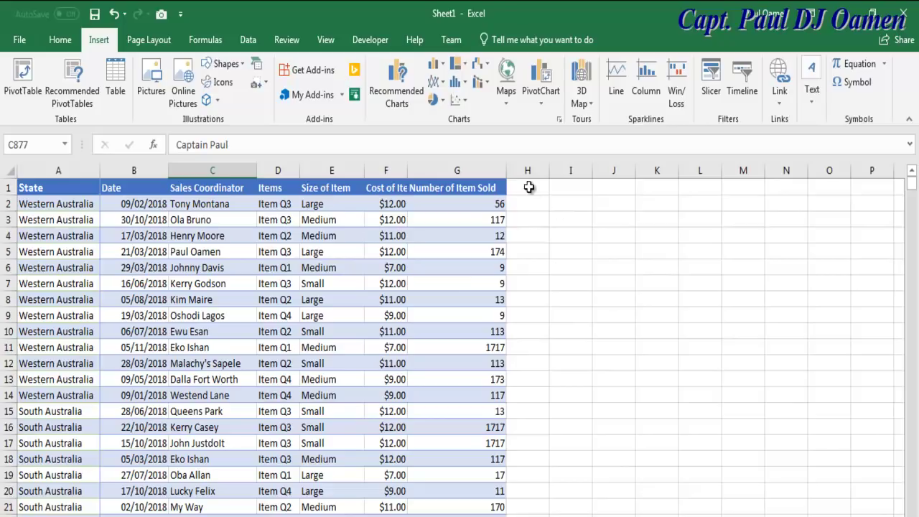
- Paste the 'Total Cost of Sales' header into H1
left_click(382, 202)
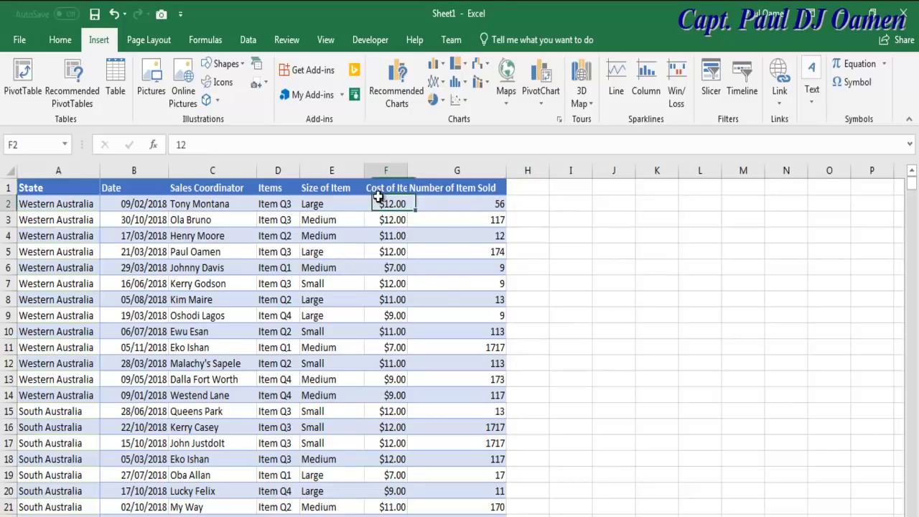
left_click(478, 201)
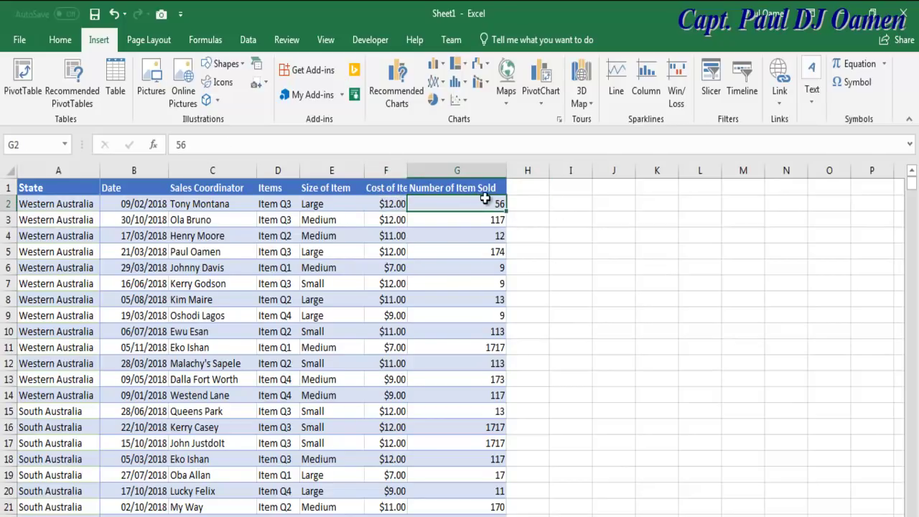
left_click(534, 188)
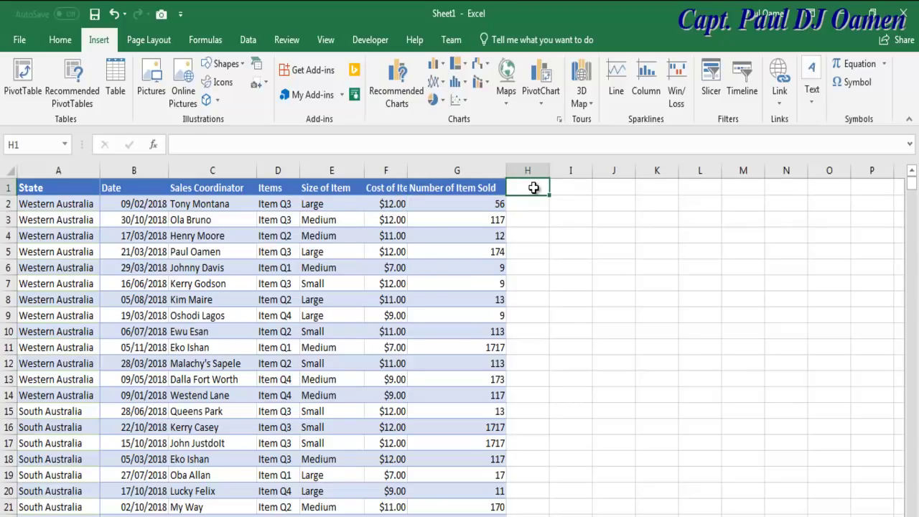
type("Total Cost of Sales")
- Enter the formula =F2*G2 in H2
left_click(532, 208)
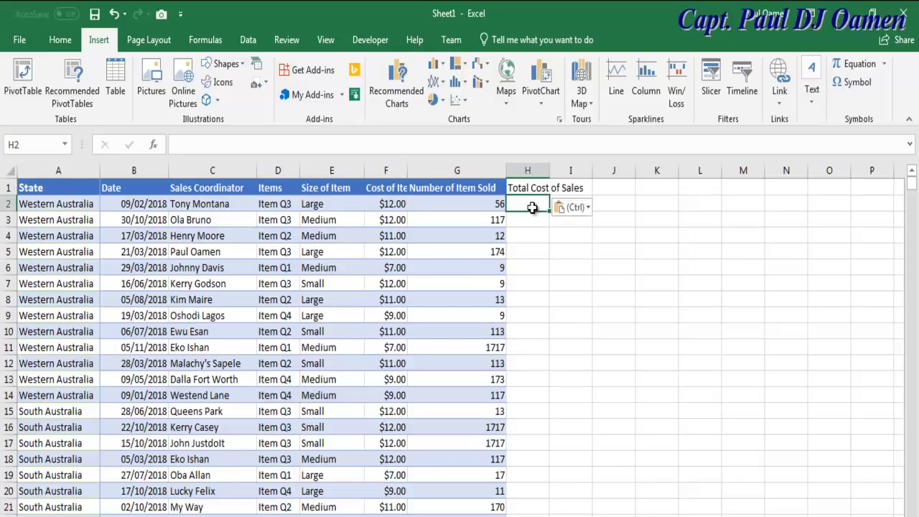
double_click(531, 208)
type("=")
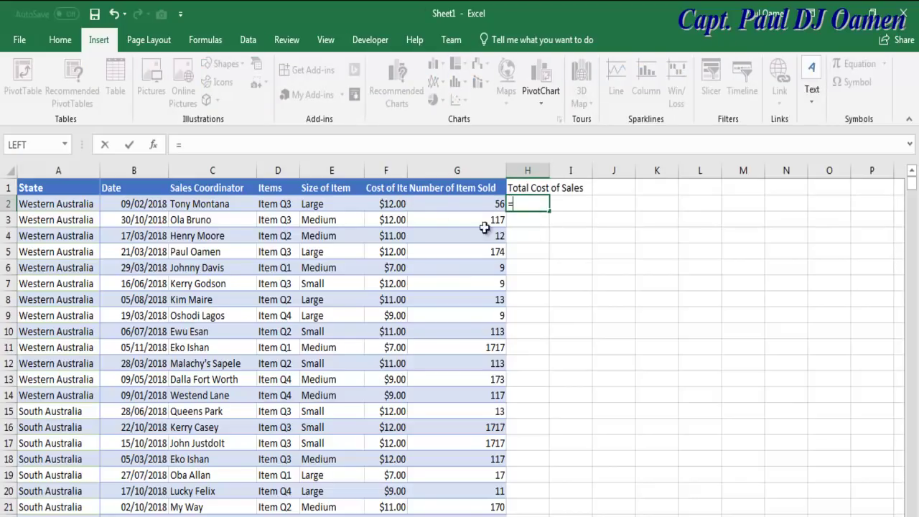
left_click(386, 204)
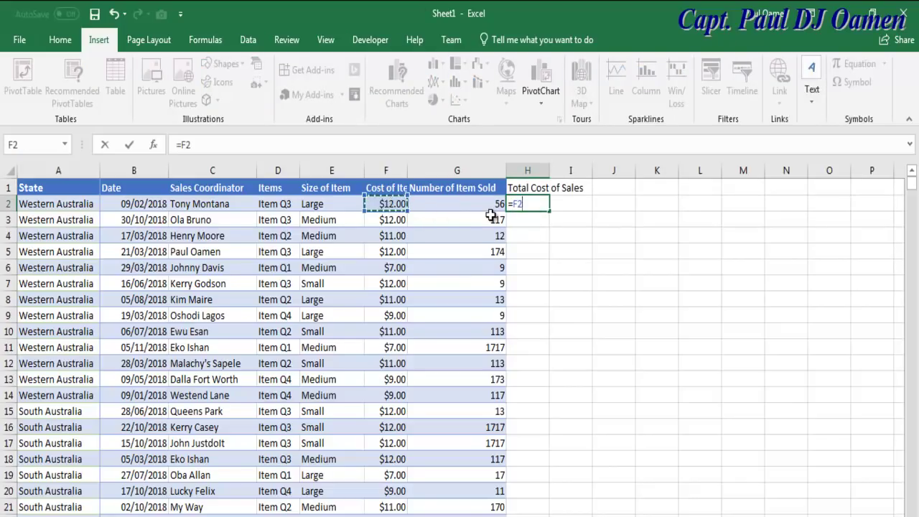
type("*")
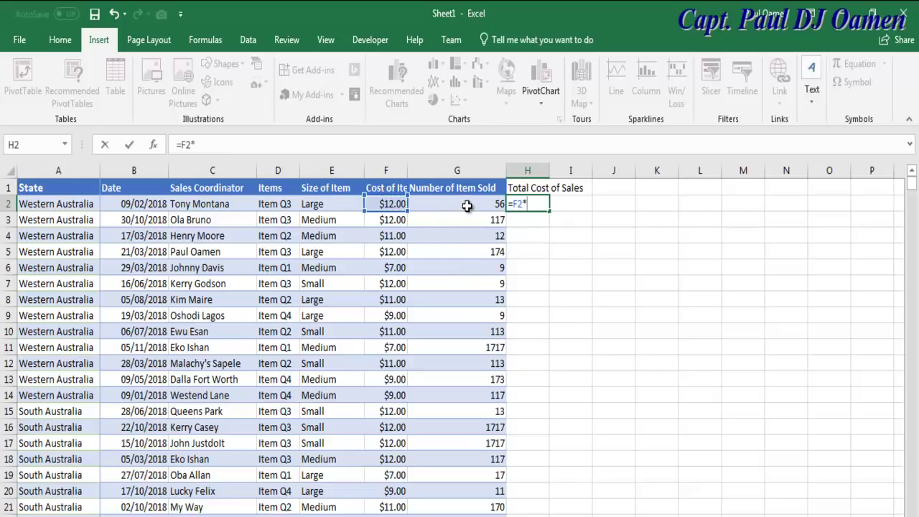
left_click(467, 204)
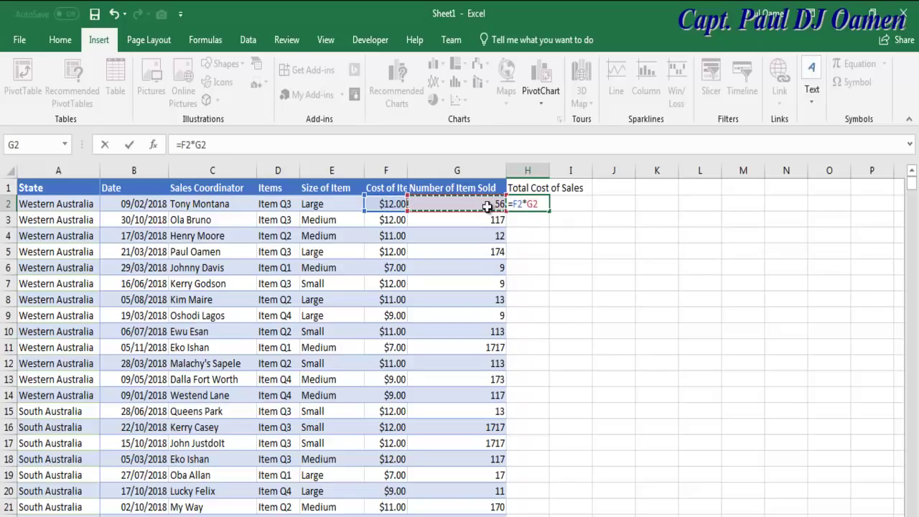
key("Return")
- Fill the H2 formula down column H and autofit the column width
left_click(530, 204)
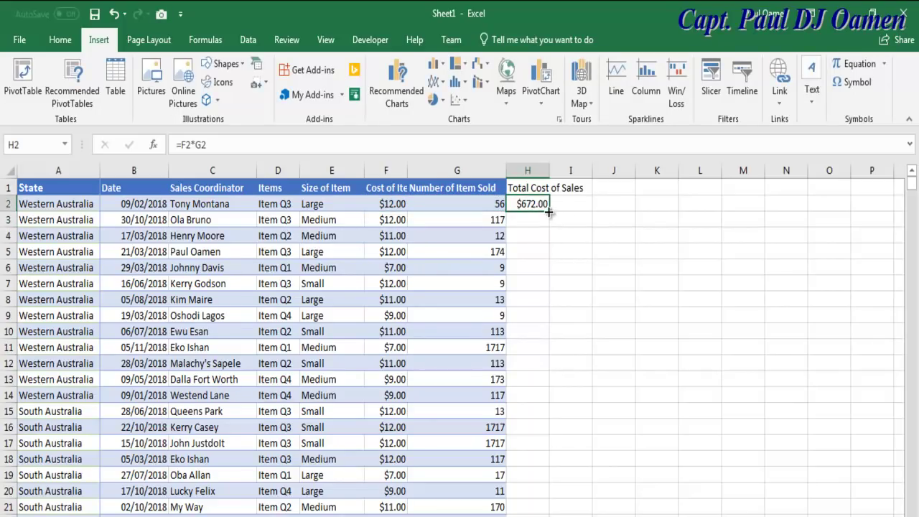
double_click(548, 211)
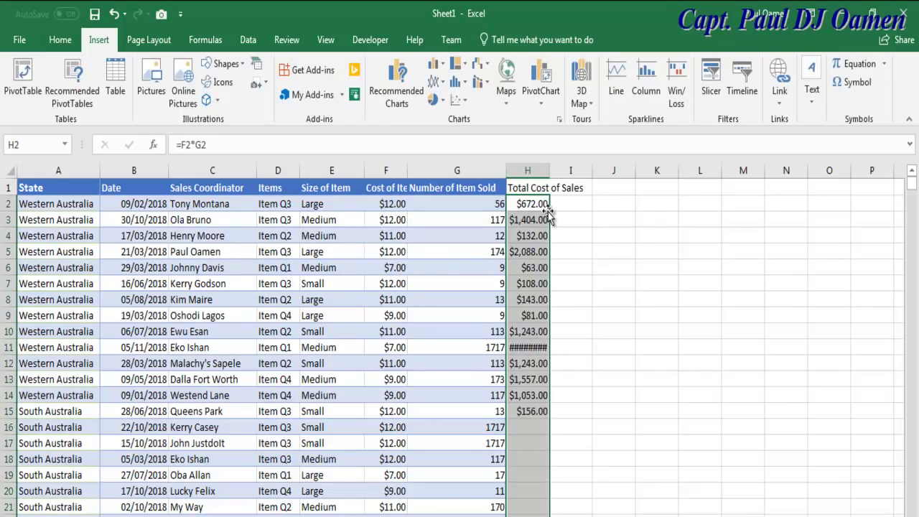
double_click(549, 170)
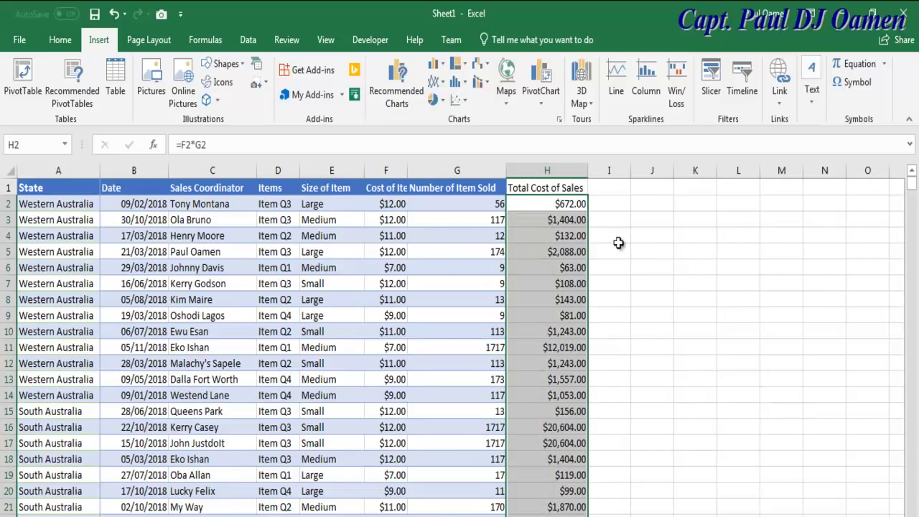
- Add a header for the new initials column in I1
left_click(611, 185)
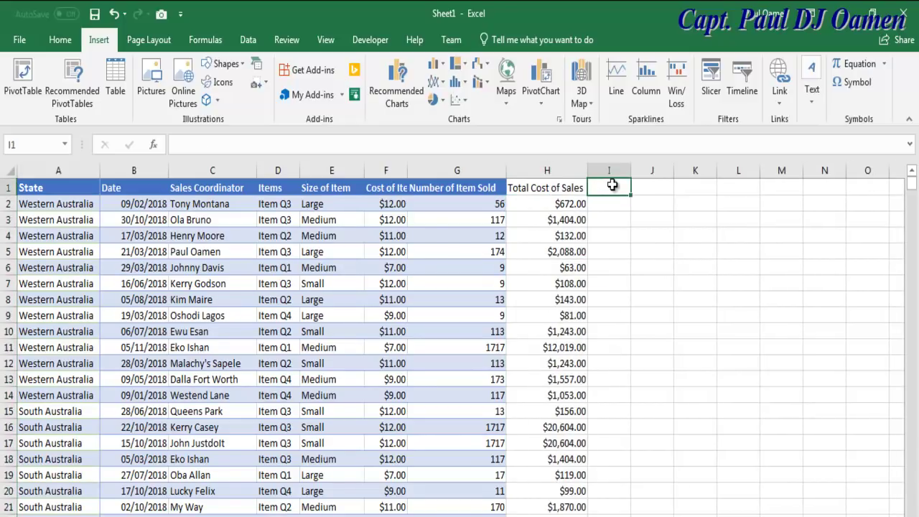
left_click(212, 168)
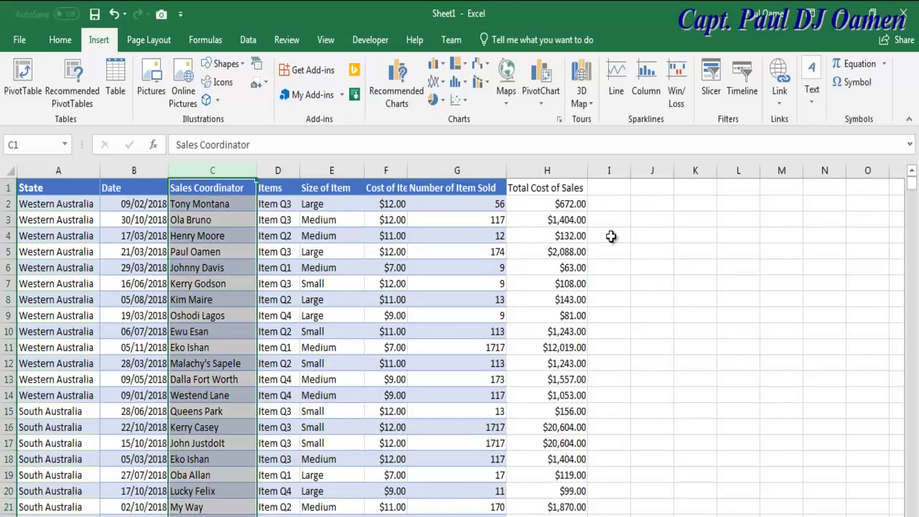
left_click(605, 186)
double_click(605, 186)
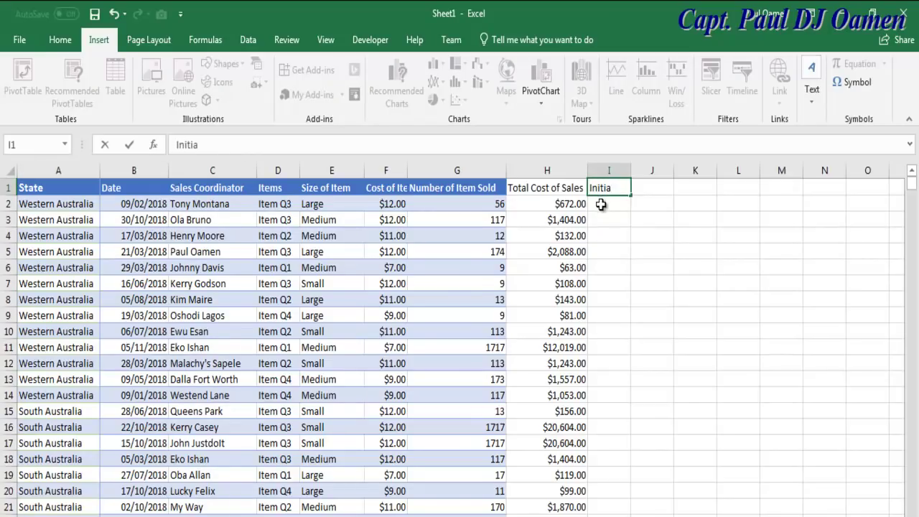
key("Return")
- Enter =LEFT(C:C) in I2 from the Text functions and fill it down column I
type("=")
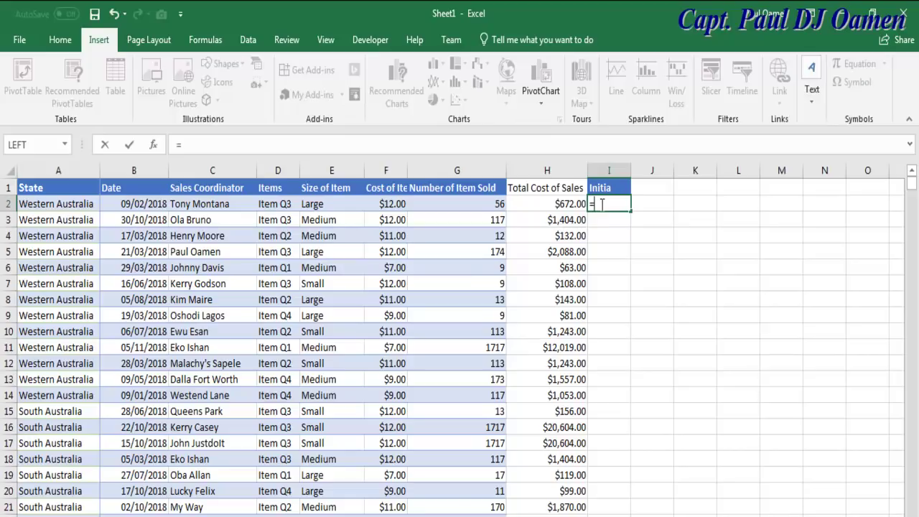
left_click(200, 37)
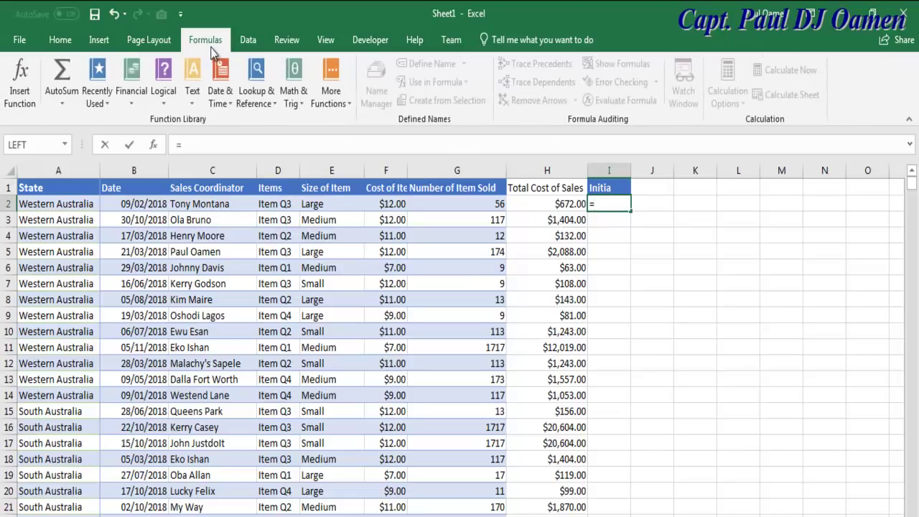
left_click(191, 102)
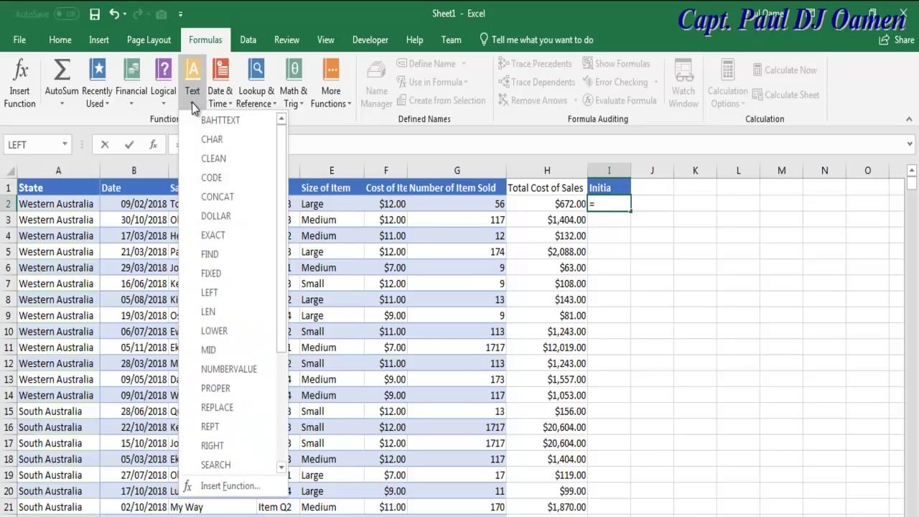
left_click(208, 293)
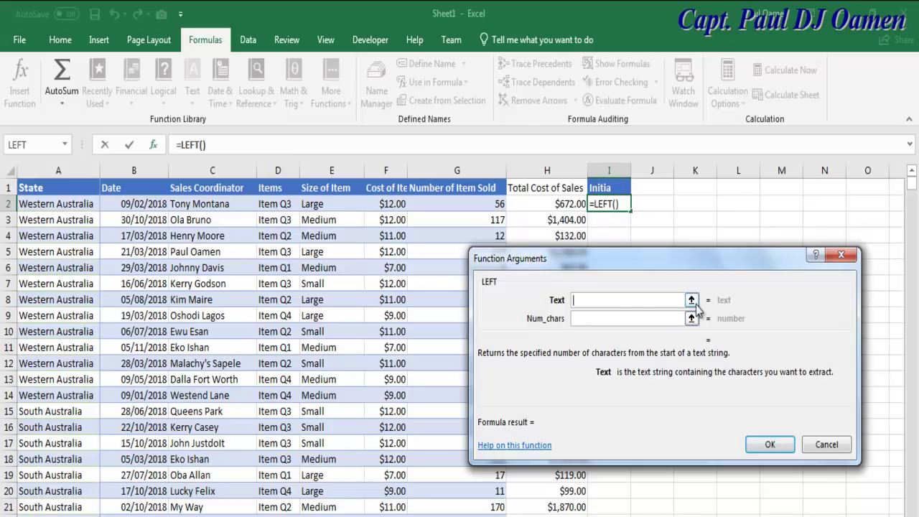
left_click(215, 187)
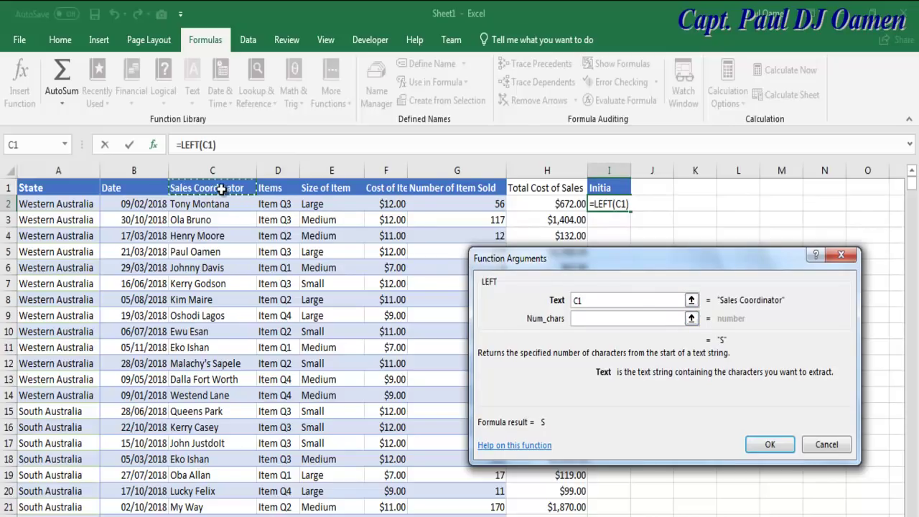
left_click(213, 170)
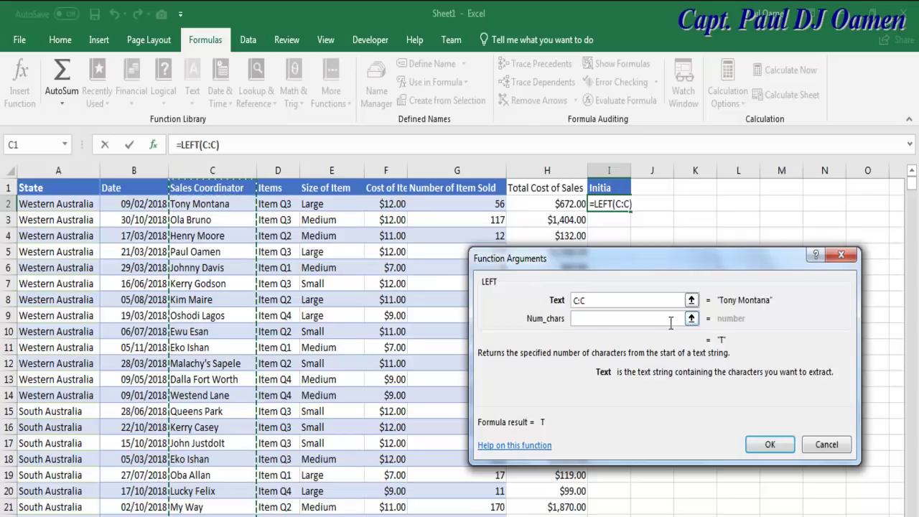
left_click(766, 444)
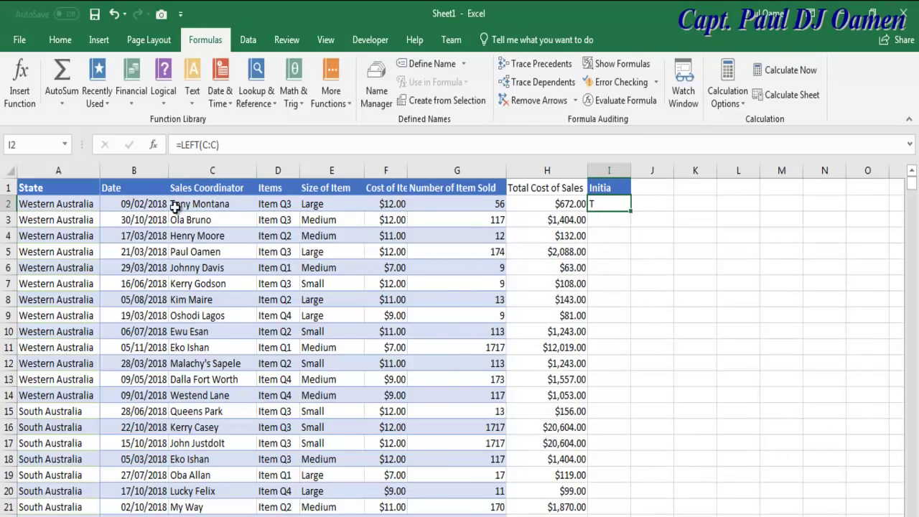
double_click(632, 211)
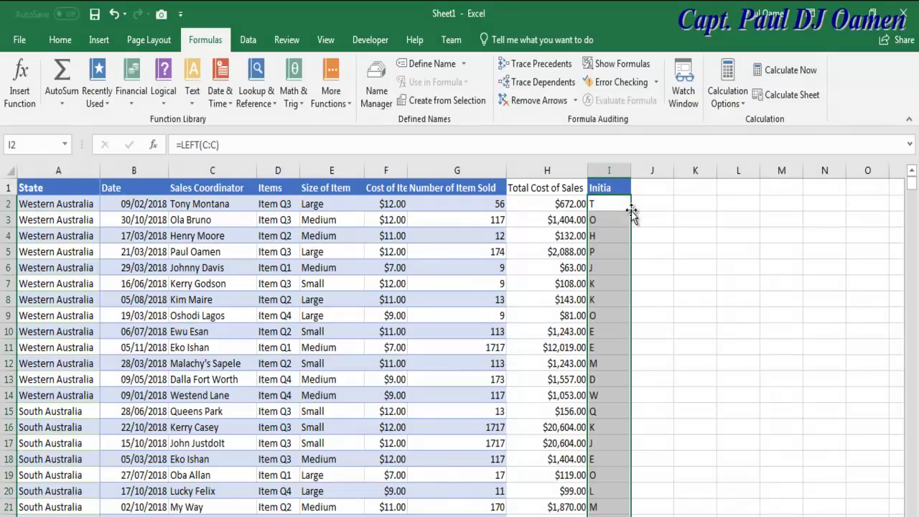
left_click(690, 219)
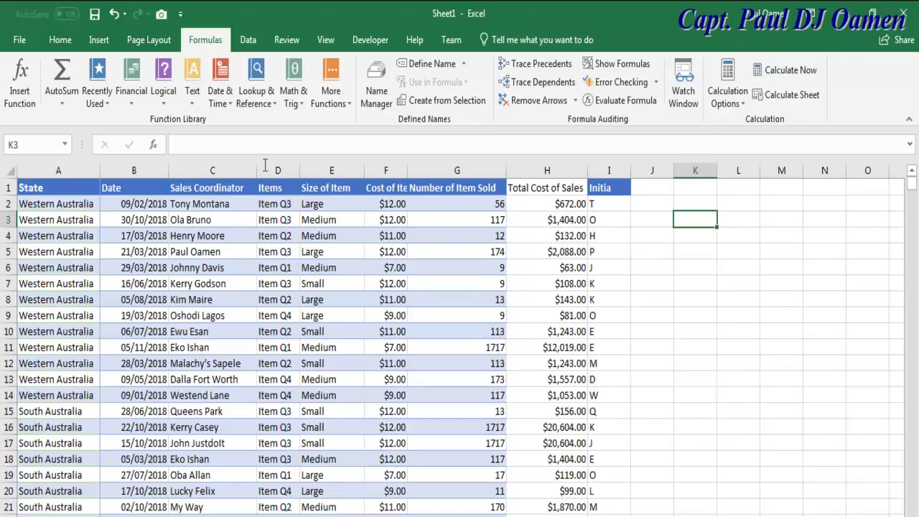
- Convert the sales data range A1:I877 into a table with headers, Table3
left_click(682, 280)
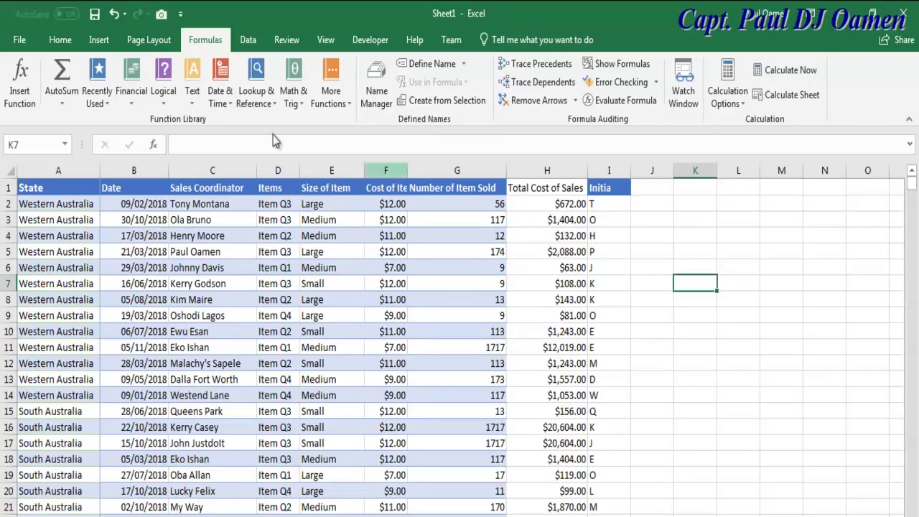
left_click(99, 43)
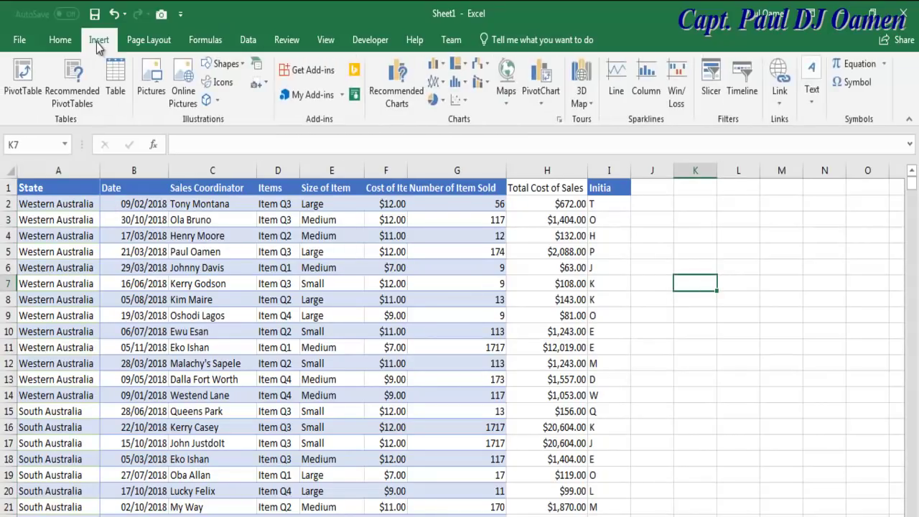
left_click(113, 75)
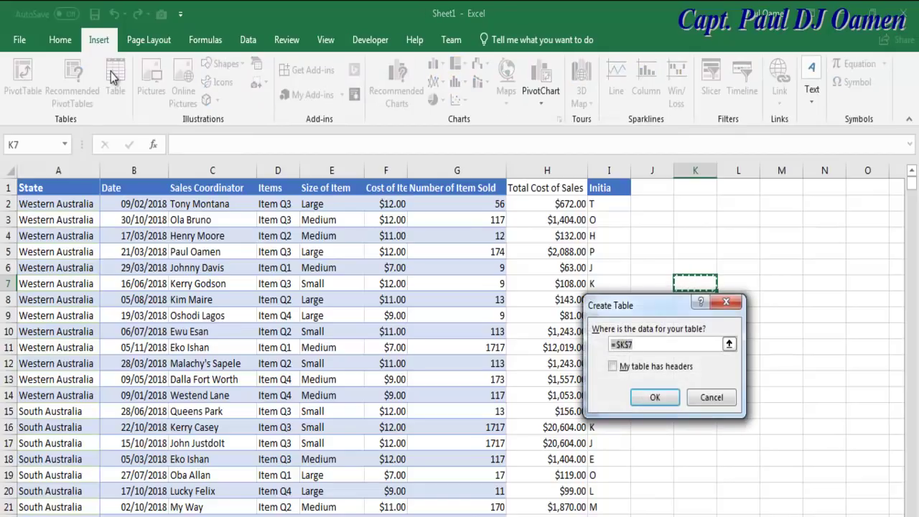
left_click(725, 397)
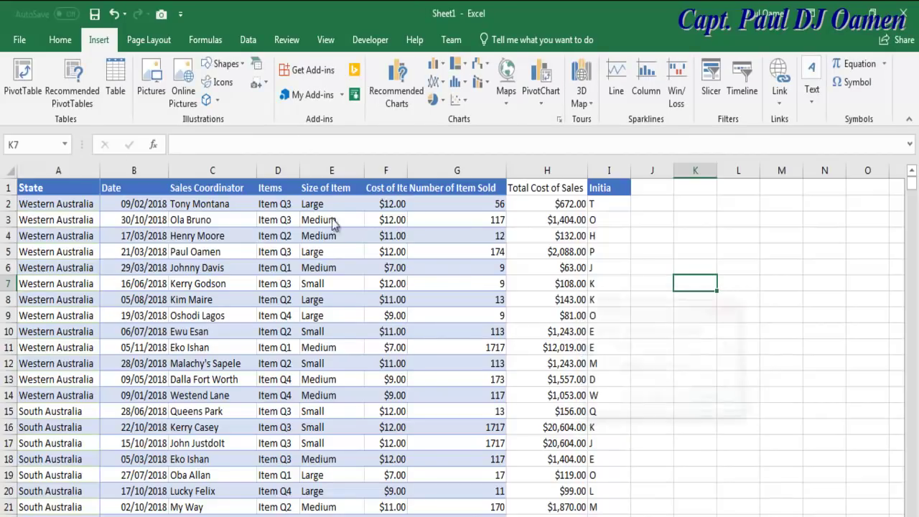
left_click(46, 186)
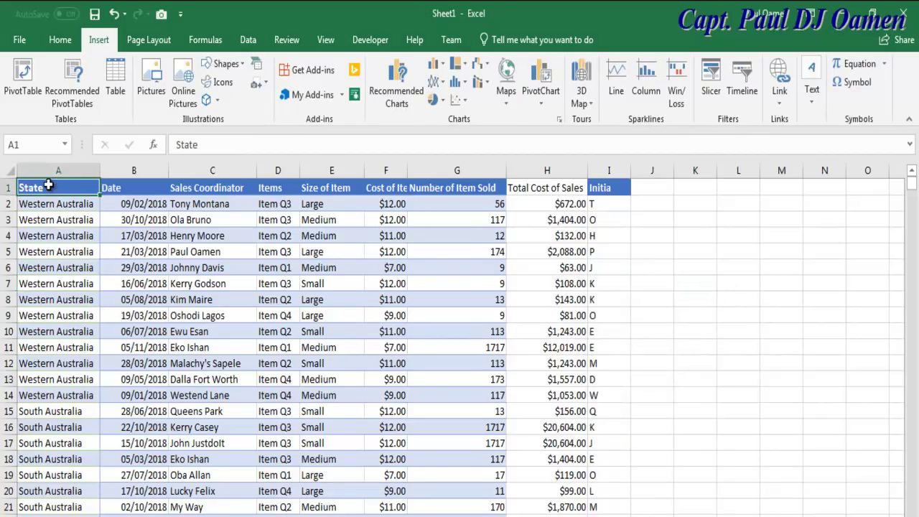
left_click(117, 71)
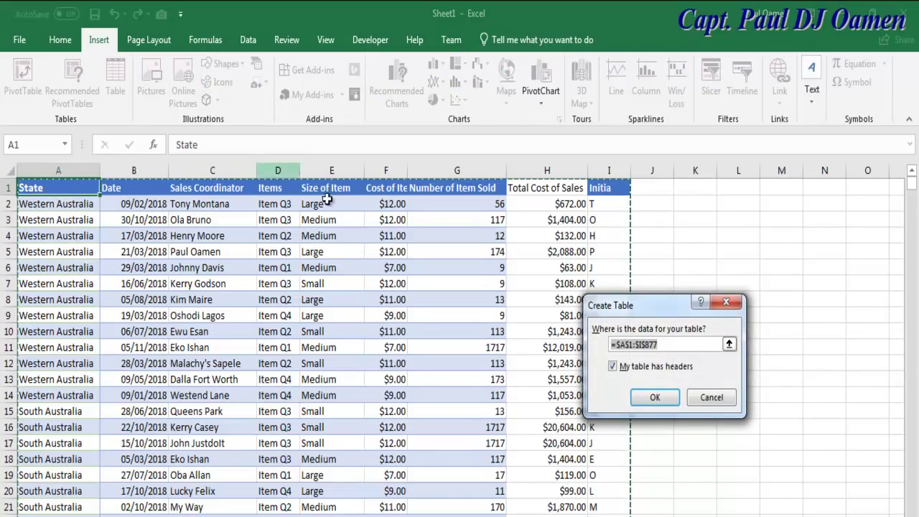
left_click(664, 401)
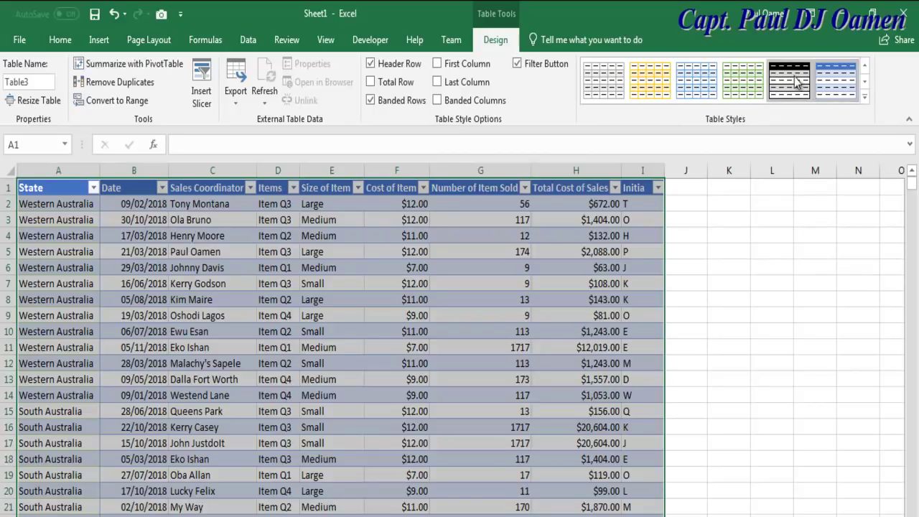
left_click(744, 267)
left_click(94, 189)
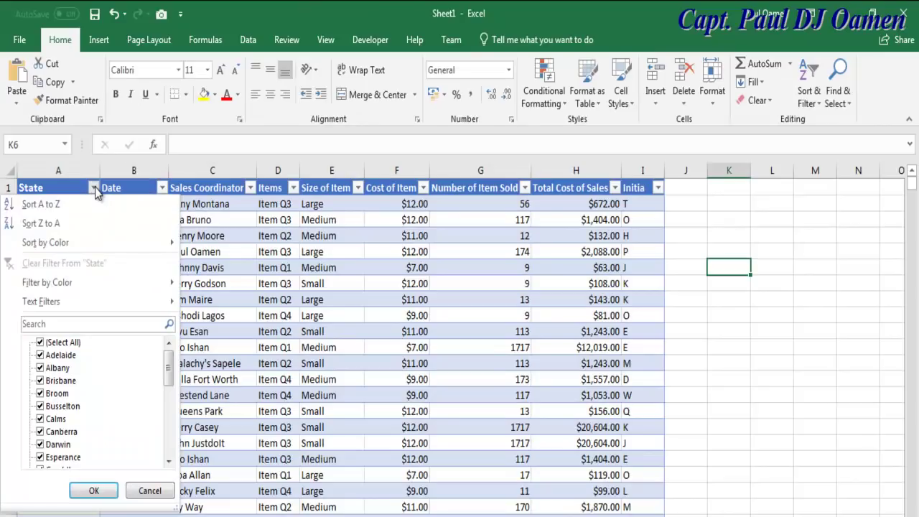
mouse_move(169, 372)
left_mouse_down()
mouse_move(168, 432)
mouse_move(168, 355)
left_mouse_up()
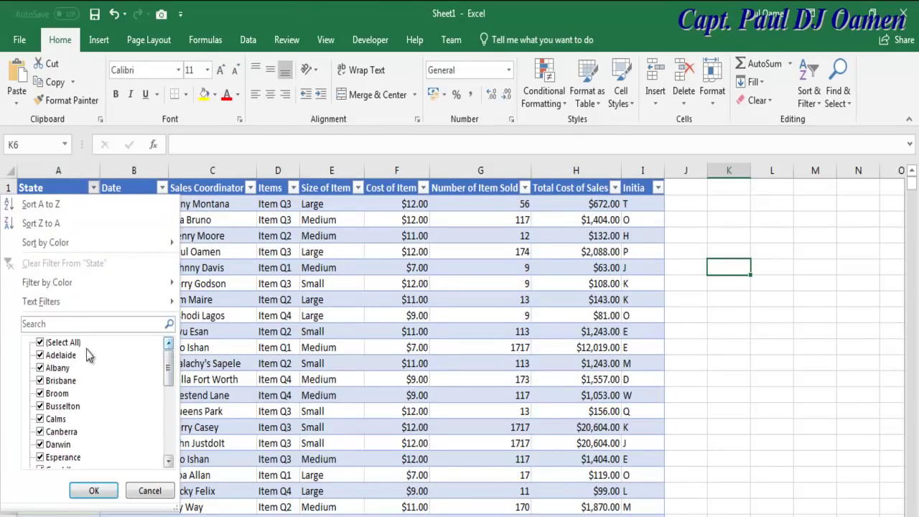
left_click(40, 343)
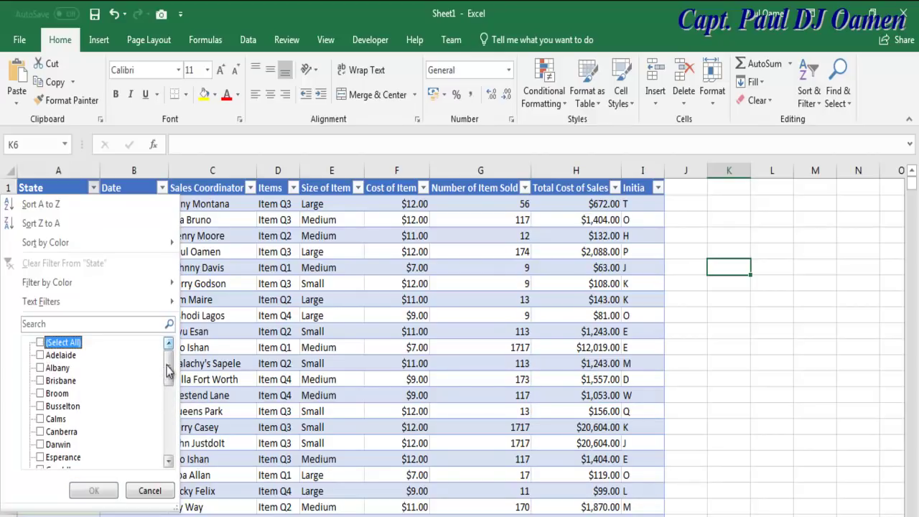
left_click_drag(168, 369, 163, 451)
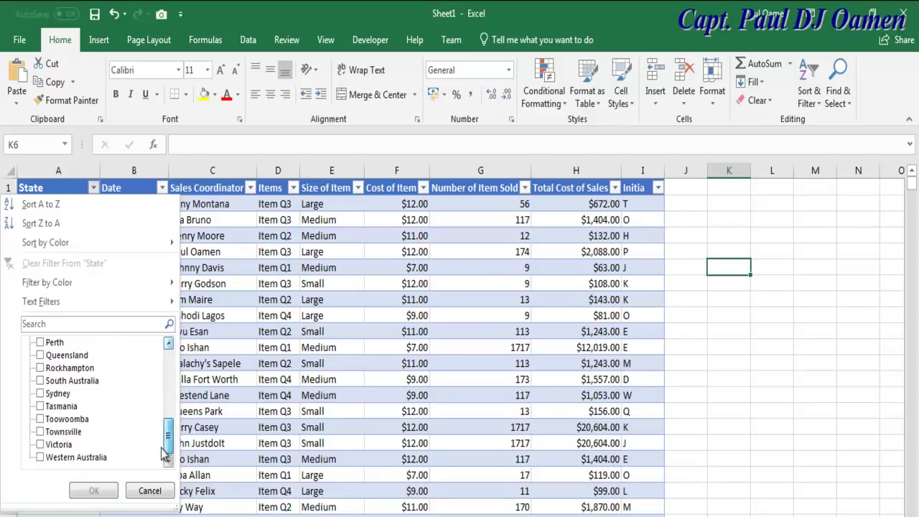
left_click(40, 459)
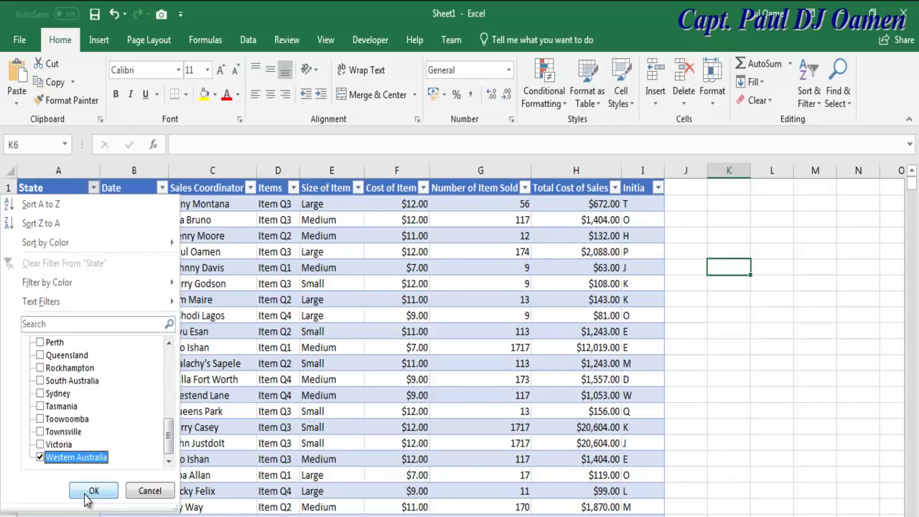
left_click(93, 491)
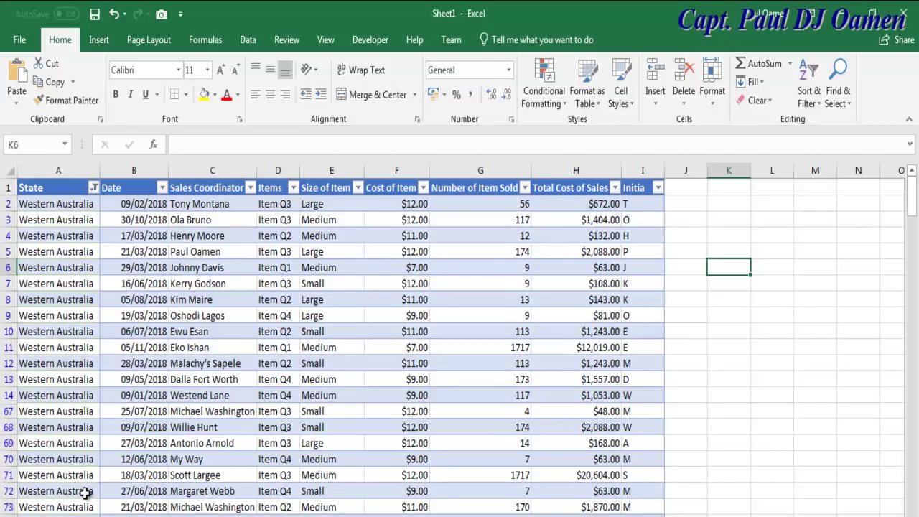
left_click(94, 189)
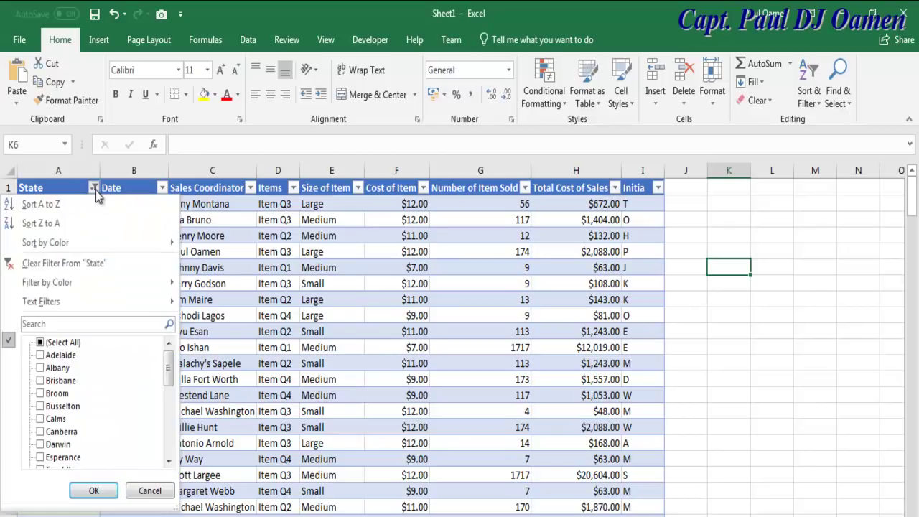
left_click(41, 343)
left_click(94, 491)
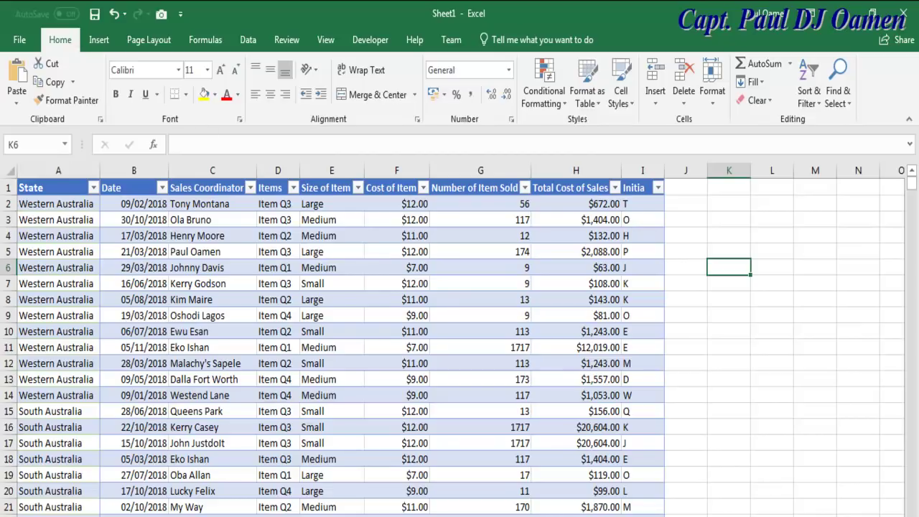
- Start a new PivotTable and choose to place it on a new worksheet
left_click(99, 39)
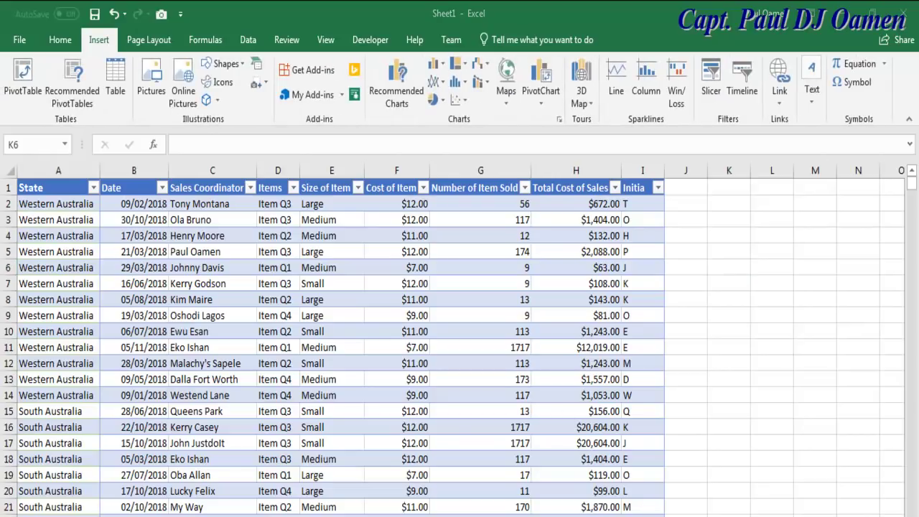
left_click(22, 73)
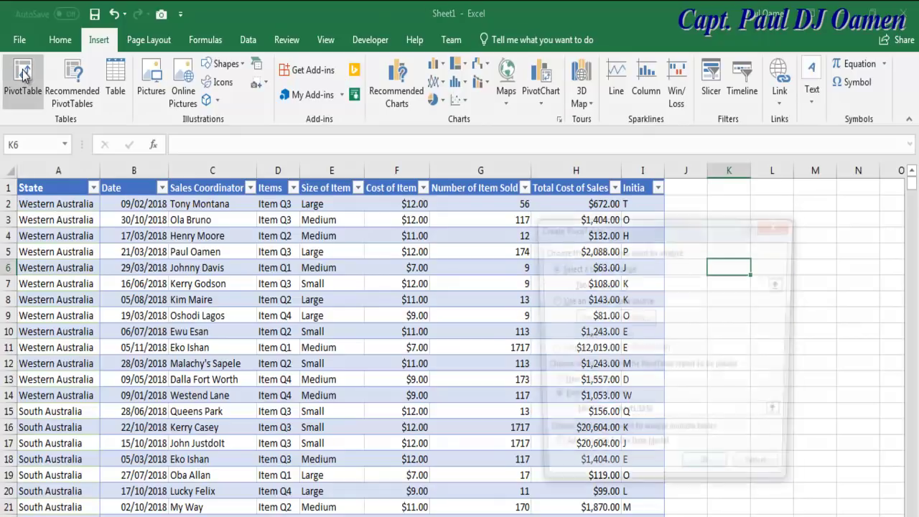
left_click_drag(704, 230, 757, 197)
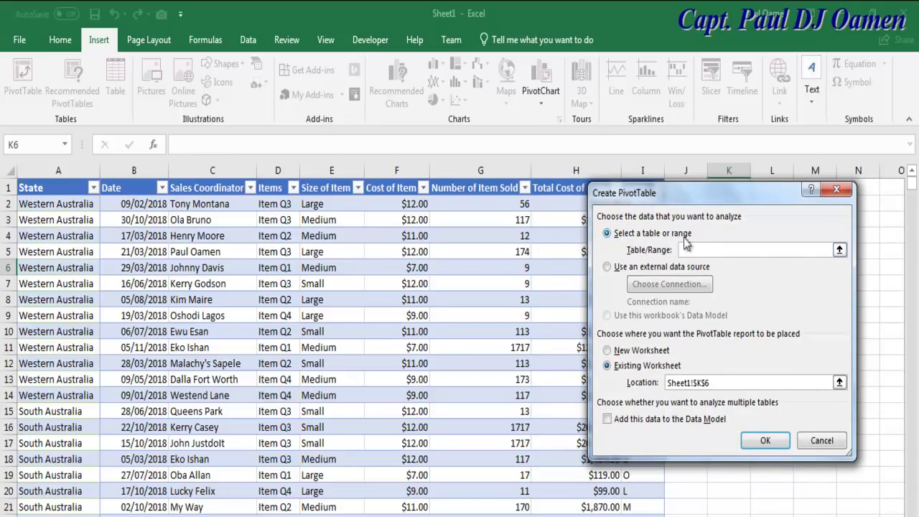
left_click(609, 351)
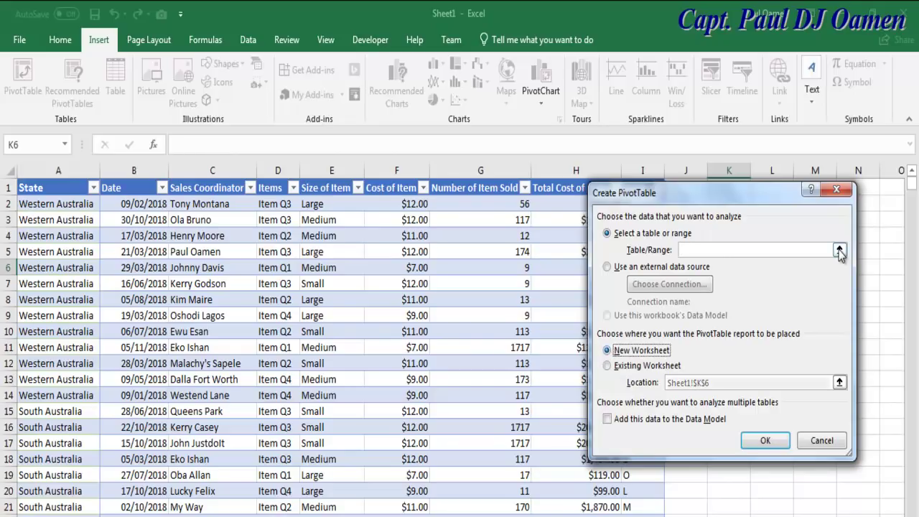
- Set the source to the whole Table3 and create the PivotTable on Sheet2
left_click(840, 252)
left_click(44, 188)
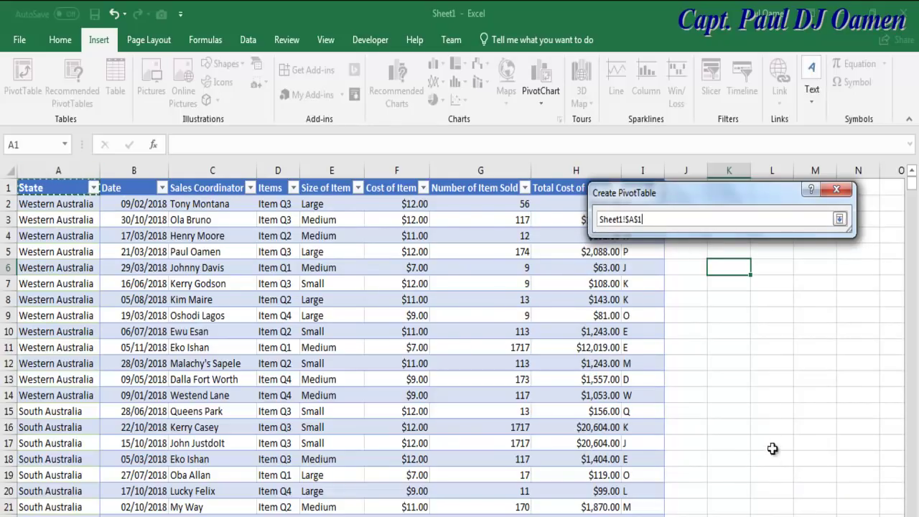
scroll(902, 496, "down", 20)
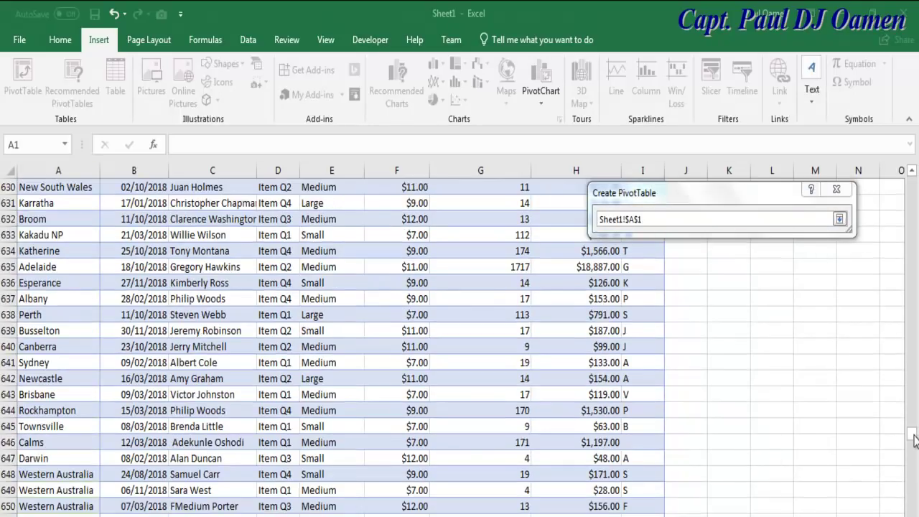
left_click_drag(914, 438, 915, 445)
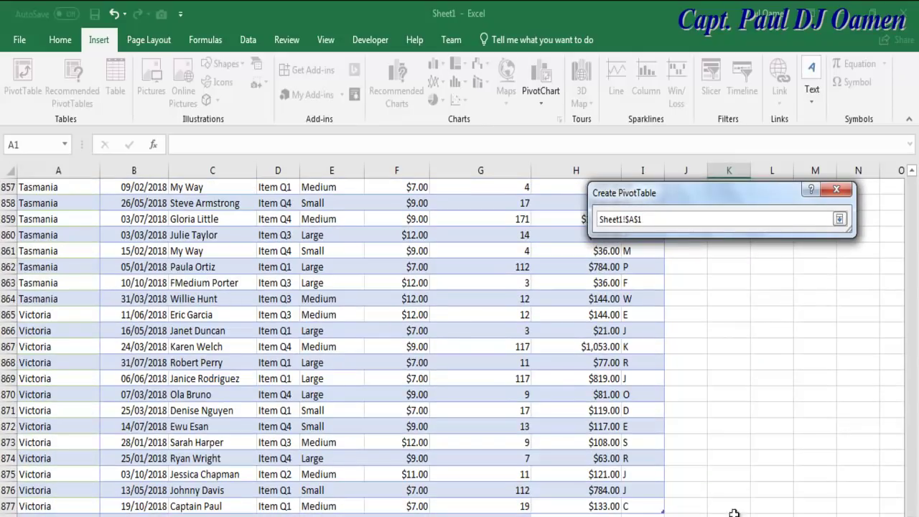
left_click(650, 503)
key("ctrl+a")
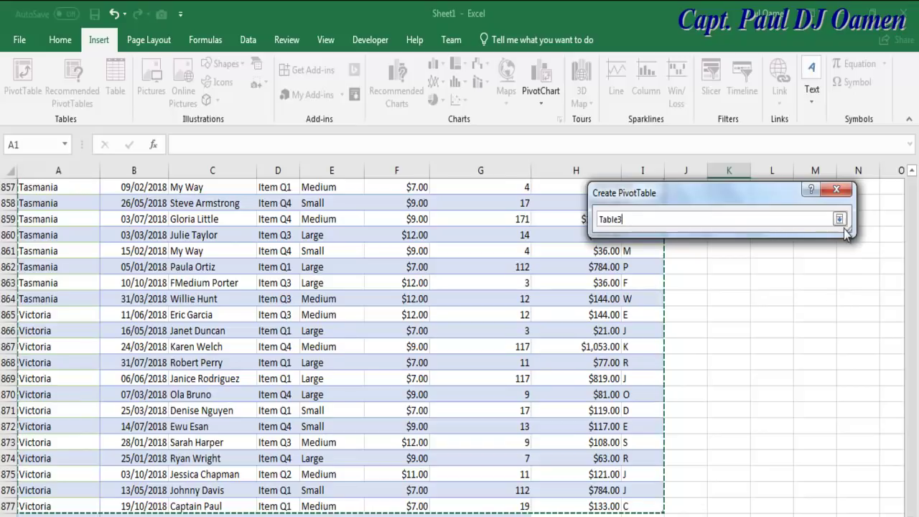
scroll(909, 488, "up", 1)
left_click_drag(915, 459, 915, 183)
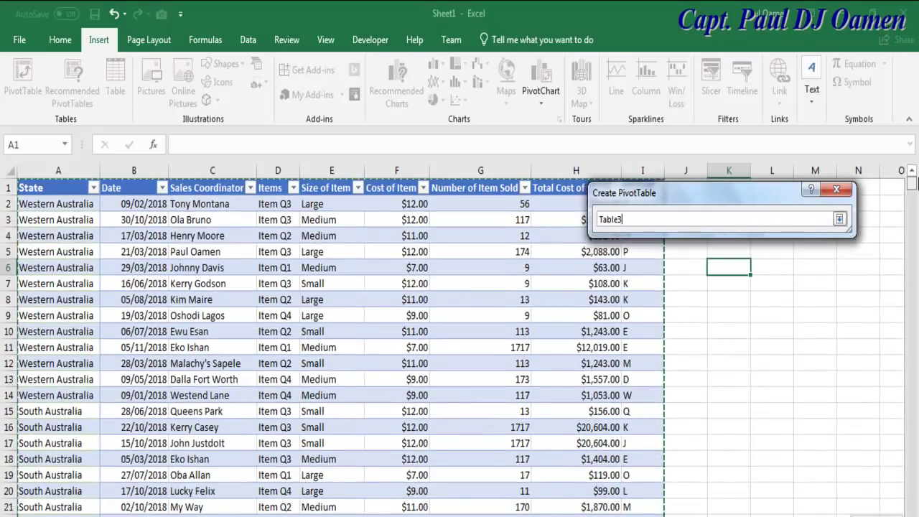
left_click(840, 219)
left_click(767, 441)
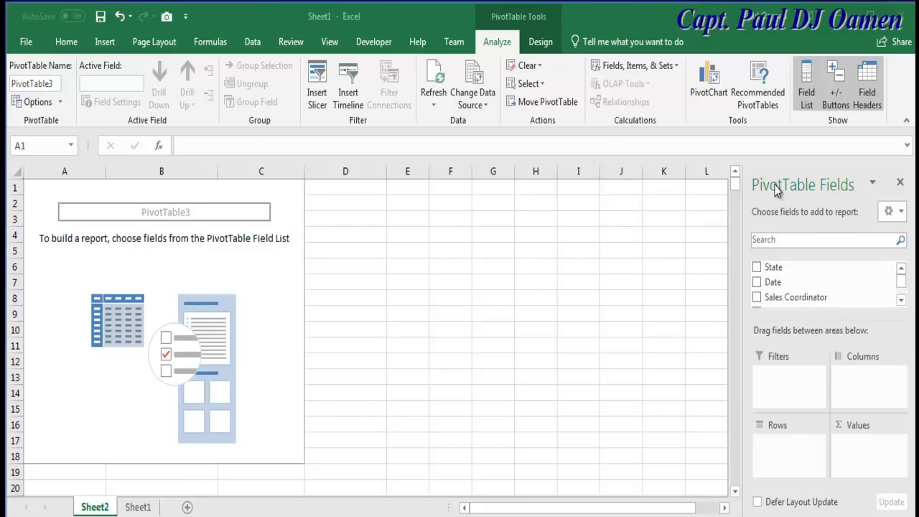
- Add State to rows and sum Cost of Item, Number of Item Sold and Total Cost of Sales
left_click(759, 266)
scroll(758, 280, "down", 2)
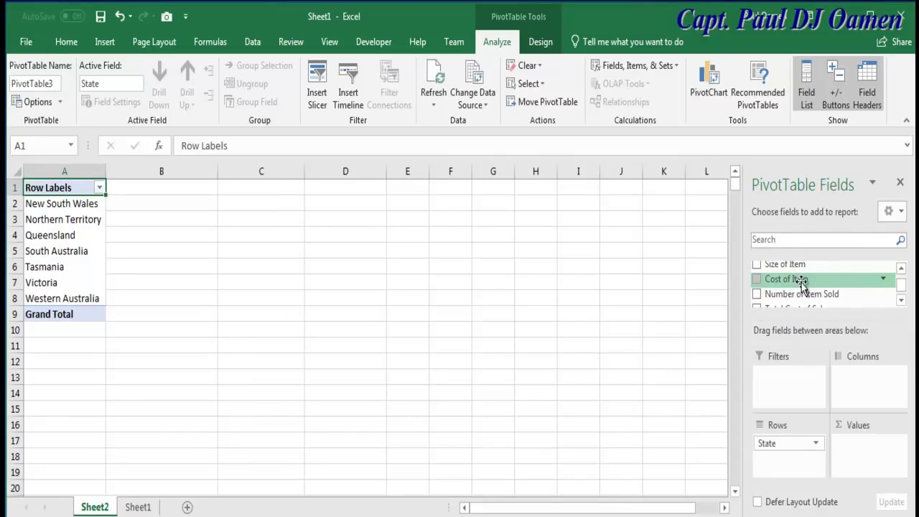
left_click(757, 279)
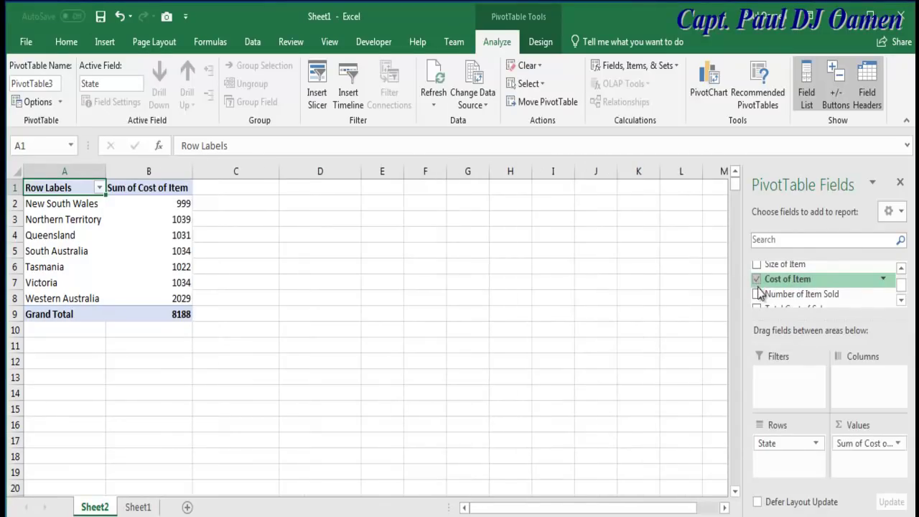
left_click(757, 294)
left_click(901, 300)
left_click(901, 299)
left_click(756, 284)
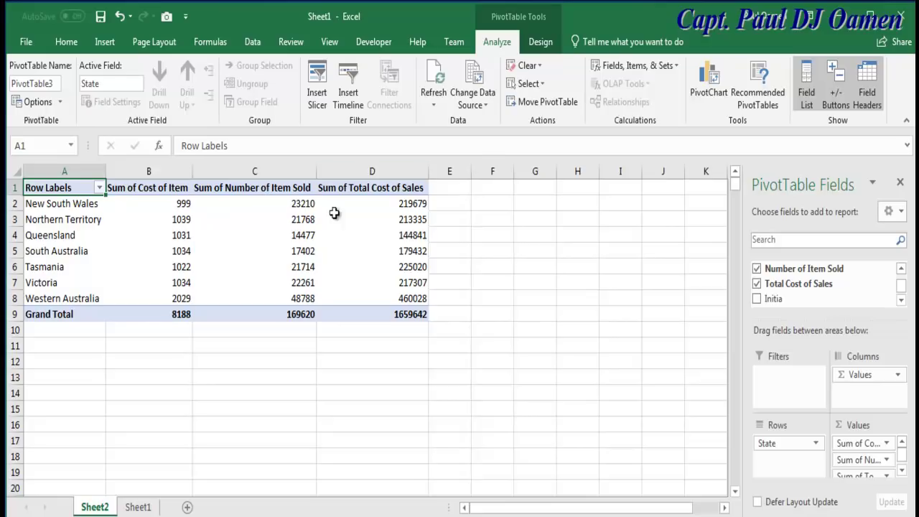
left_click(104, 43)
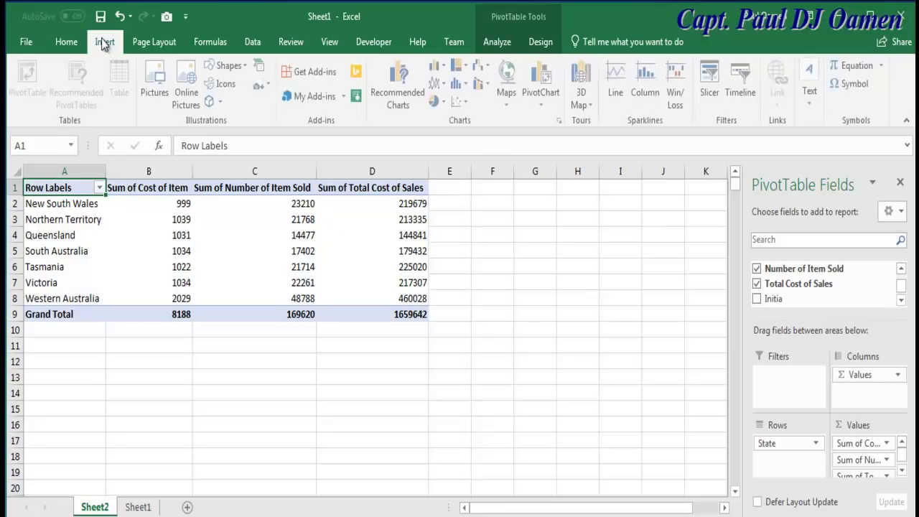
- Insert a 3-D Stacked Bar PivotChart plotting the three summed values per state
left_click(543, 89)
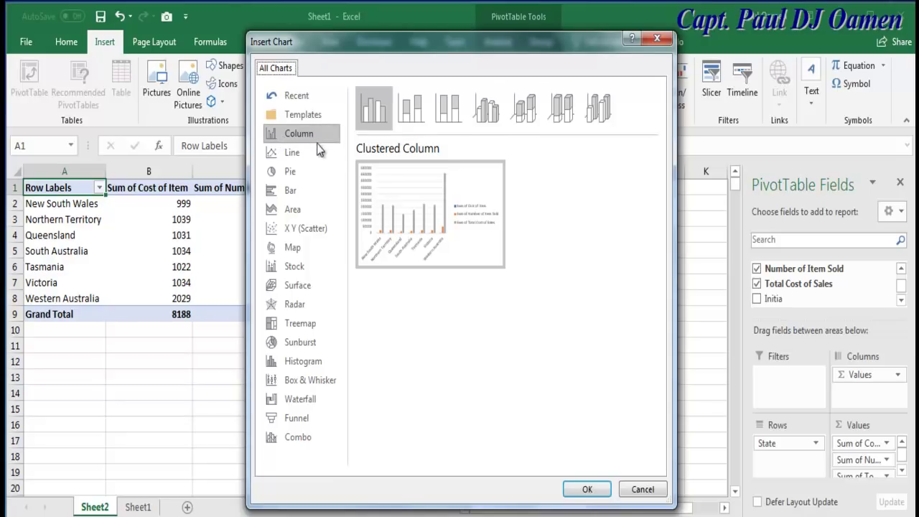
left_click(288, 194)
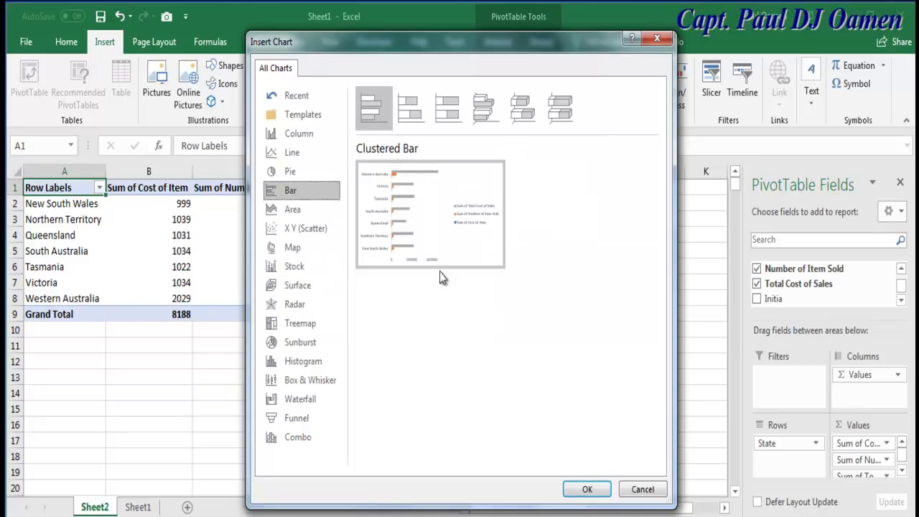
left_click(405, 114)
left_click(450, 115)
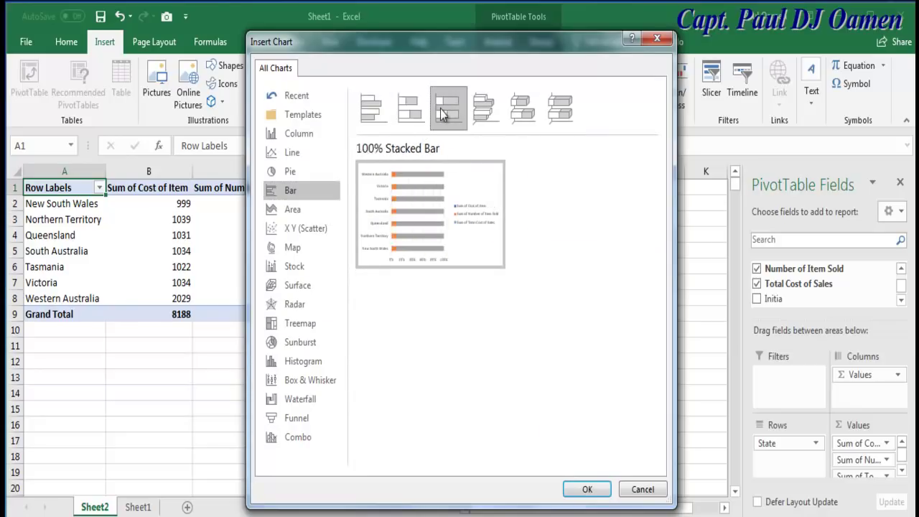
left_click(482, 113)
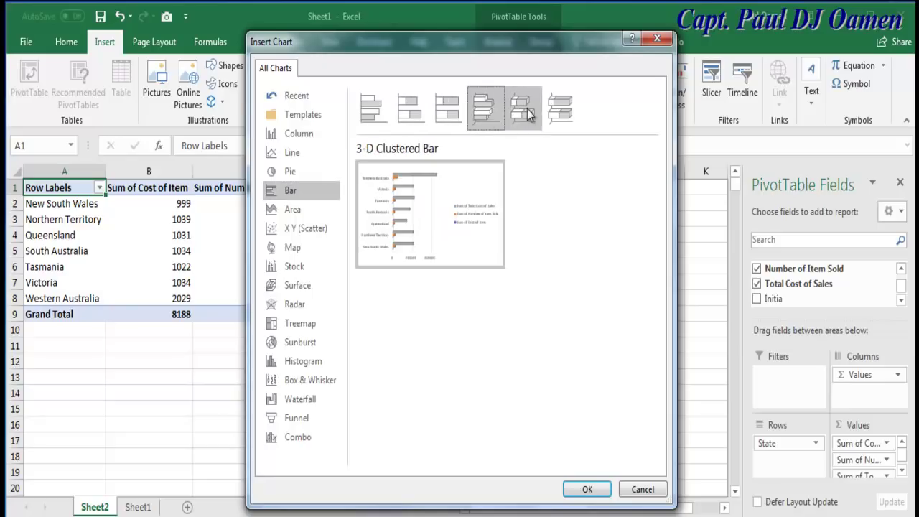
left_click(560, 111)
left_click(514, 112)
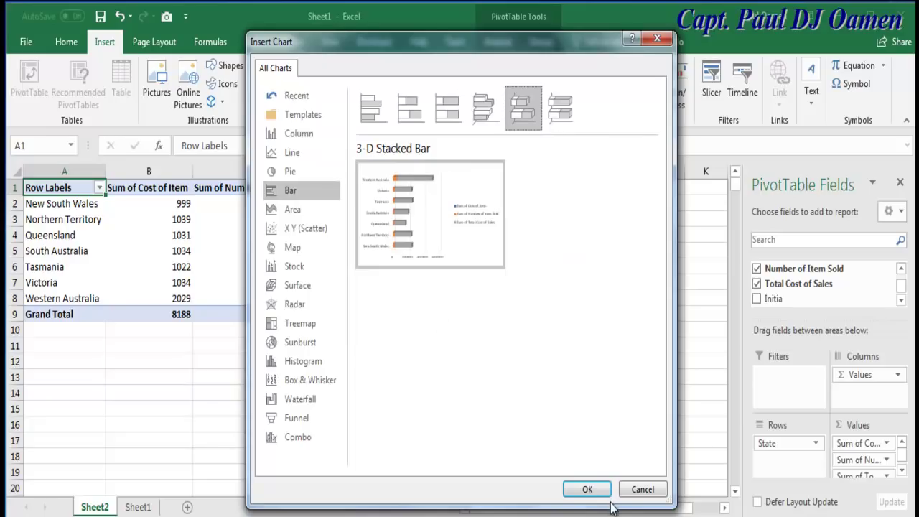
left_click(590, 489)
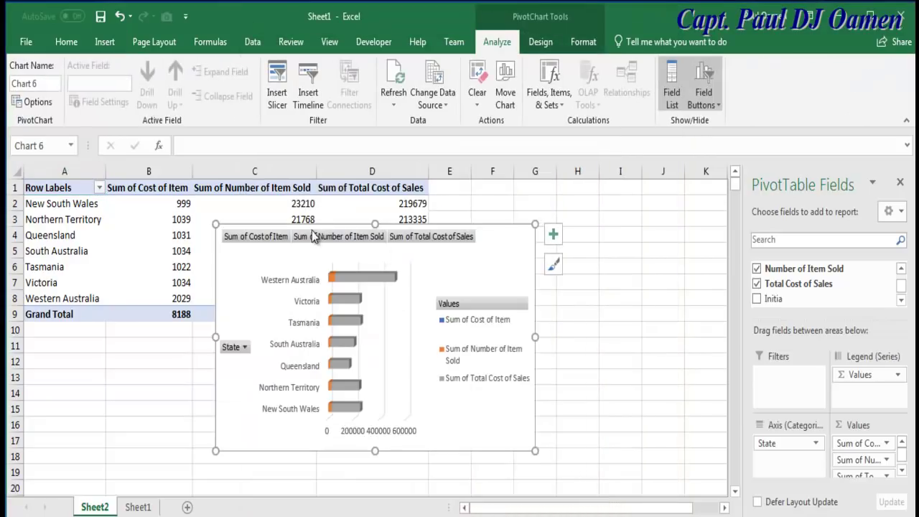
- Move the PivotChart to the right of the pivot table, then return to Sheet1
left_click_drag(242, 259, 464, 217)
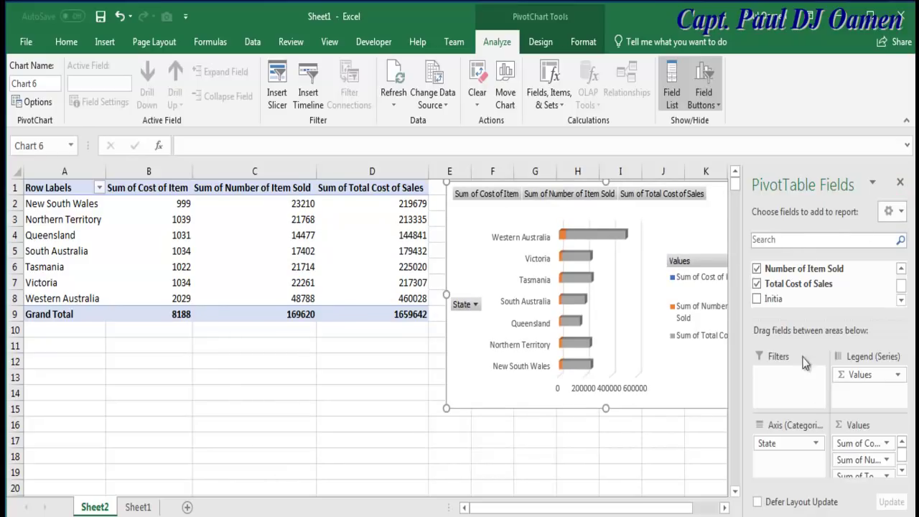
left_click_drag(487, 212, 469, 211)
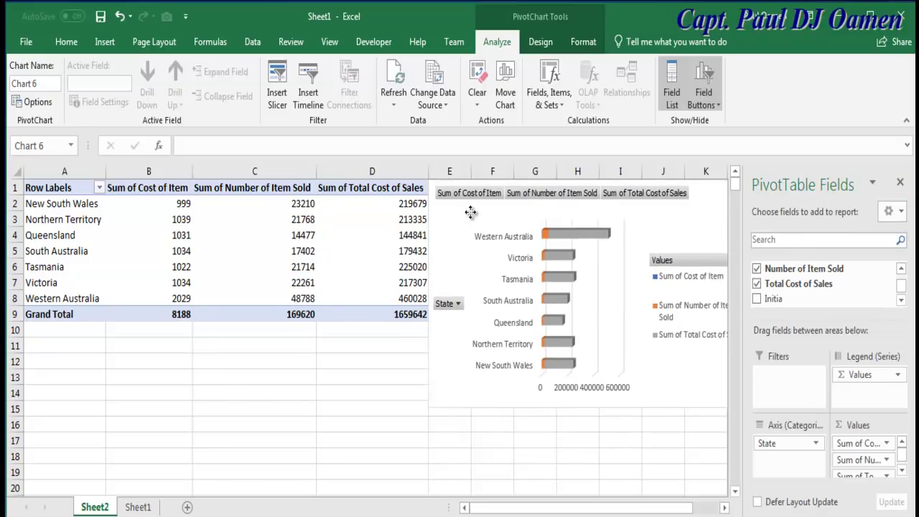
left_click(137, 506)
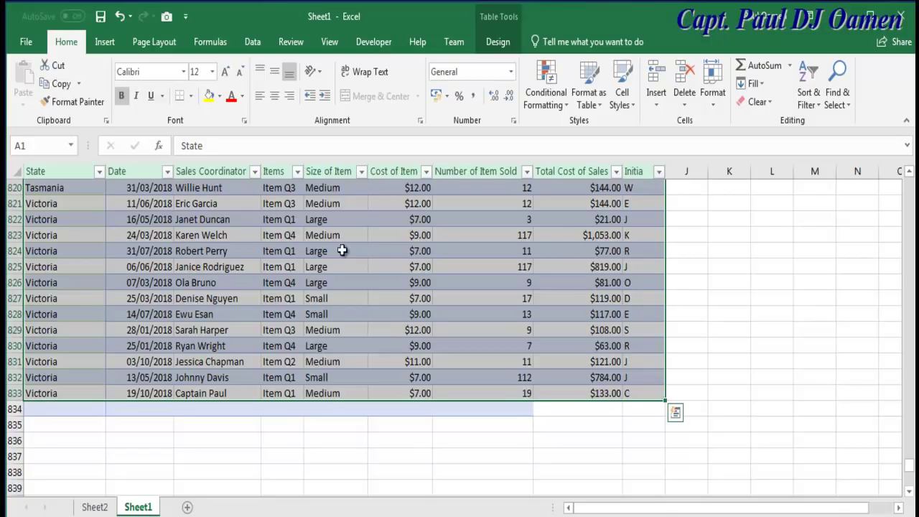
- Insert a Filled Map chart of Australia and position it beside the sales table
left_click_drag(769, 509, 790, 509)
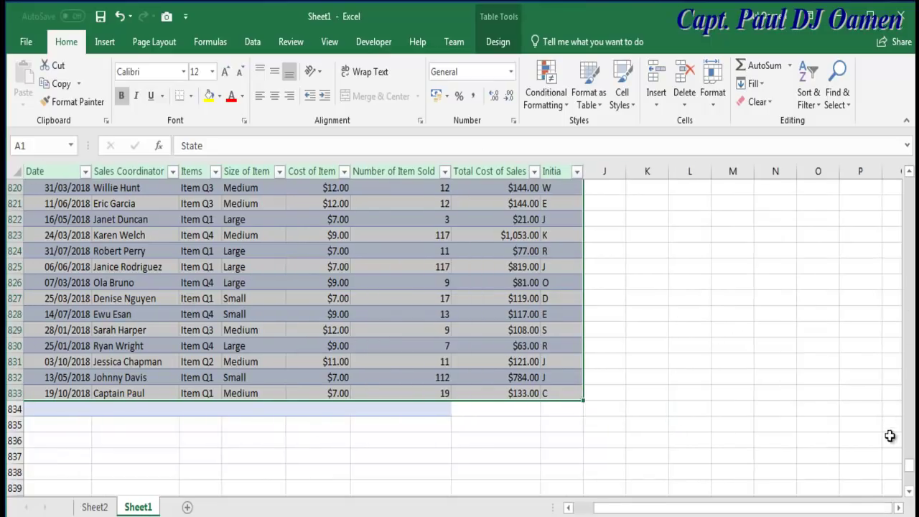
left_click_drag(910, 468, 909, 183)
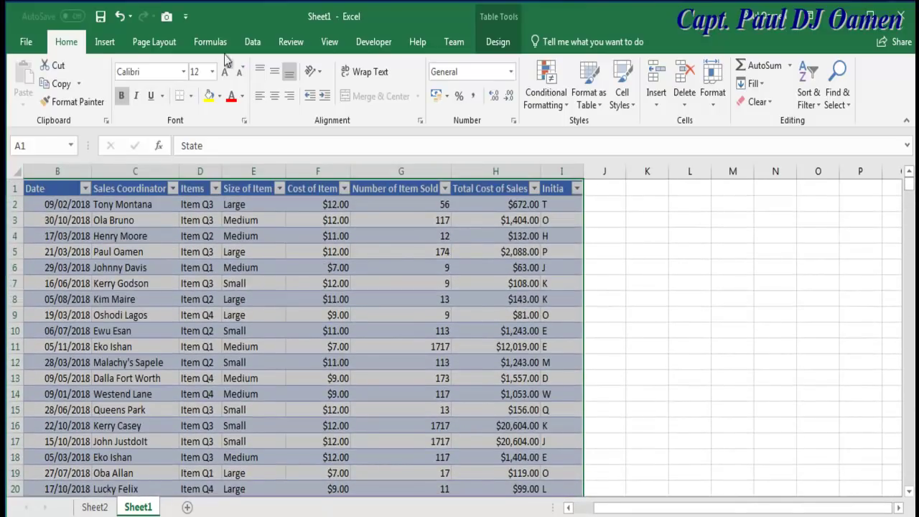
left_click(104, 43)
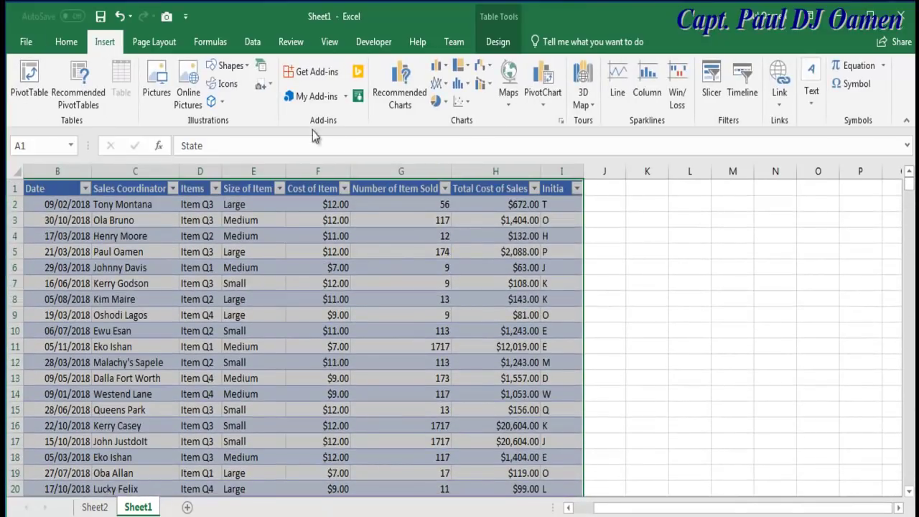
left_click(510, 79)
left_click(516, 153)
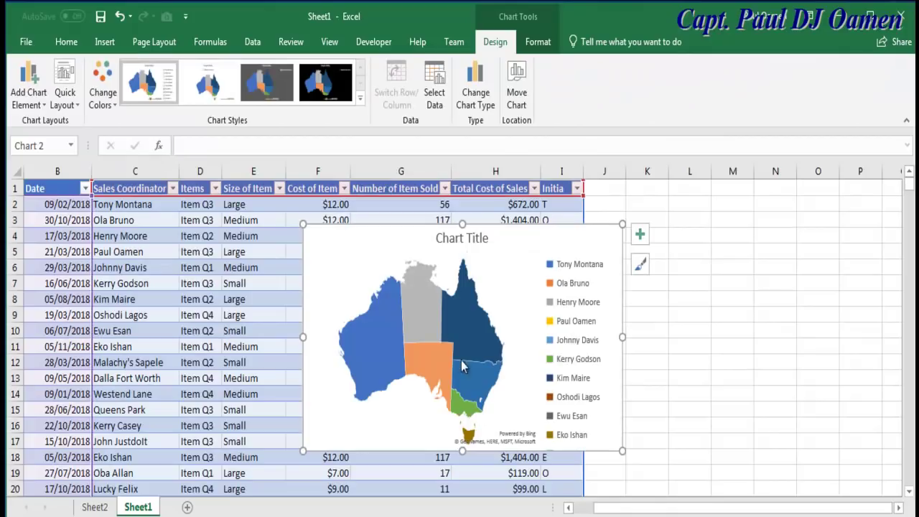
left_click_drag(365, 242, 651, 225)
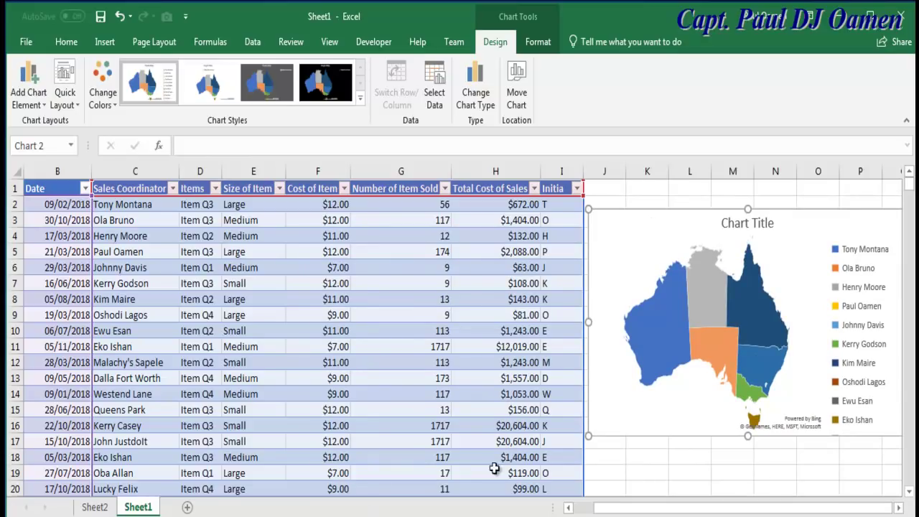
left_click(713, 476)
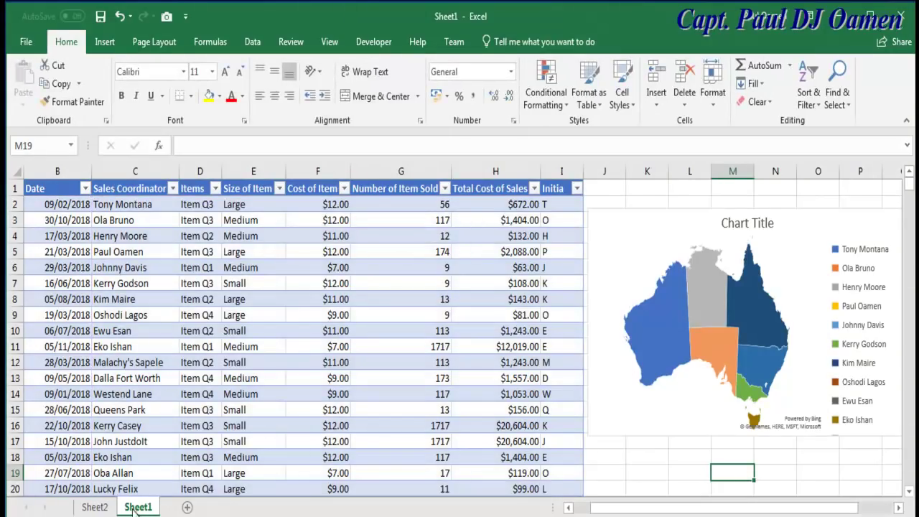
- Open Create PivotTable from inside the sales table, using Table3 on a new worksheet
left_click(43, 188)
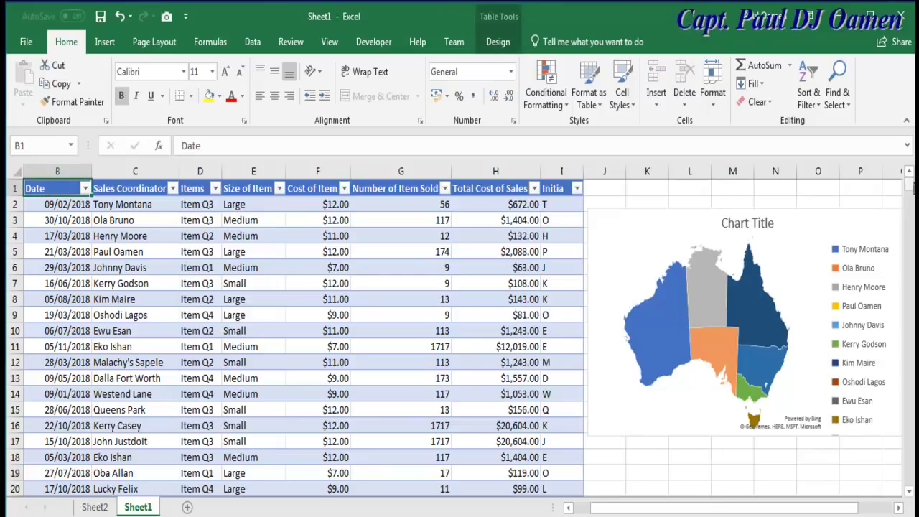
left_click_drag(911, 188, 912, 338)
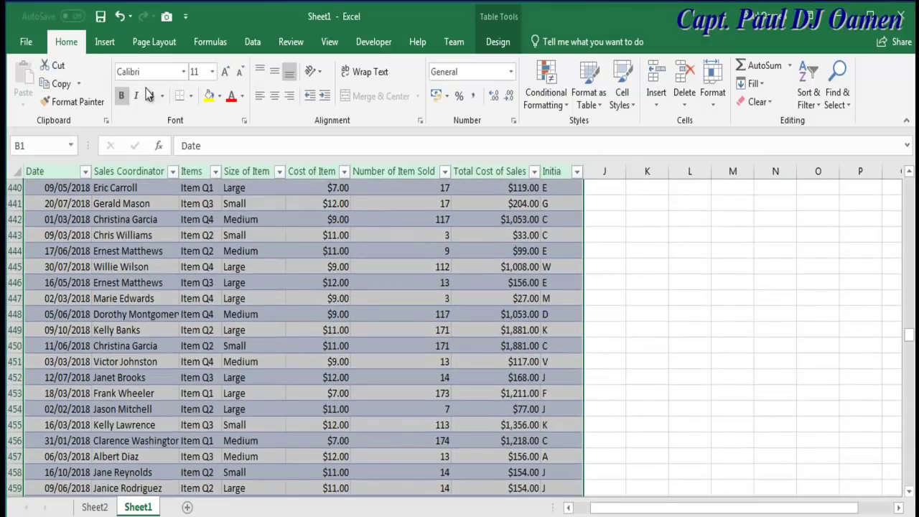
left_click(97, 41)
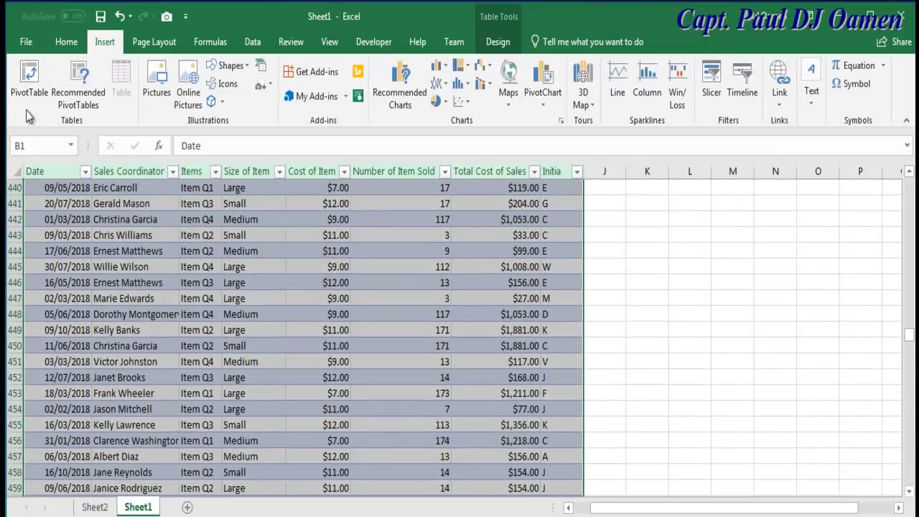
left_click(27, 82)
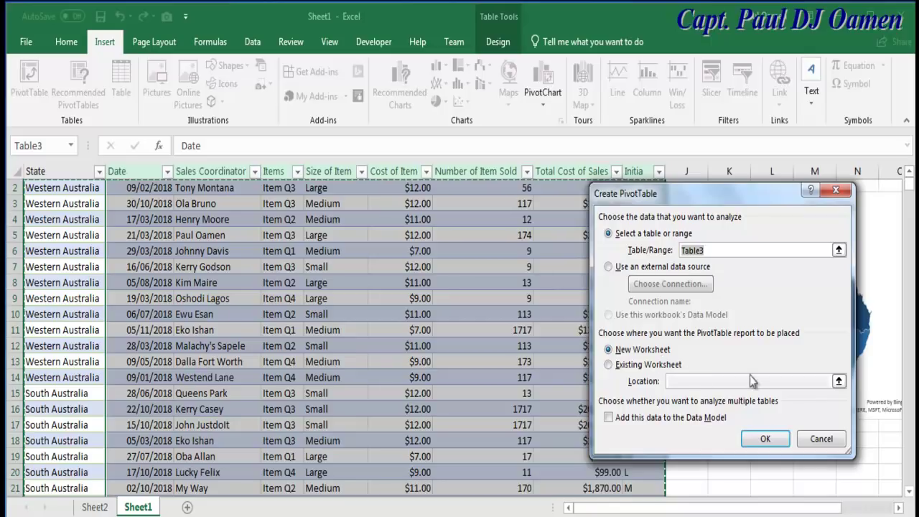
- Create the pivot table on a new sheet with State and Items as row levels
left_click(771, 439)
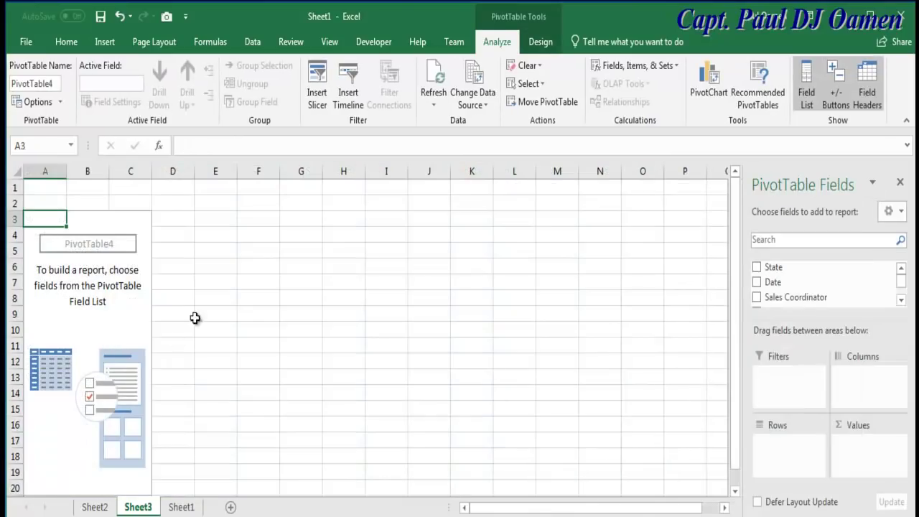
left_click(901, 299)
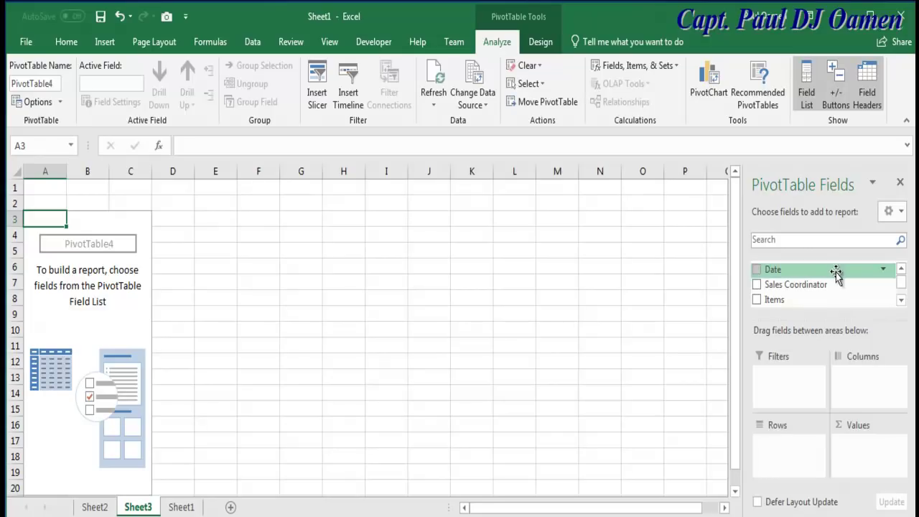
left_click(900, 268)
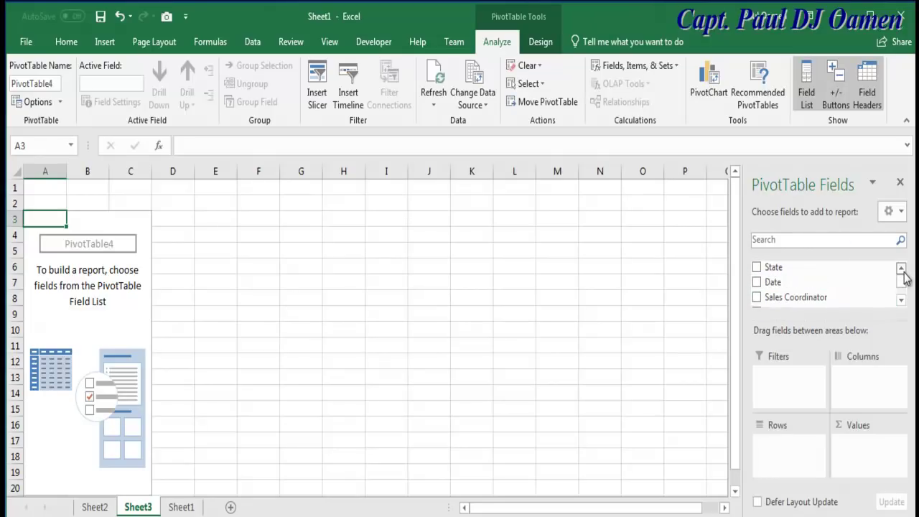
left_click(756, 268)
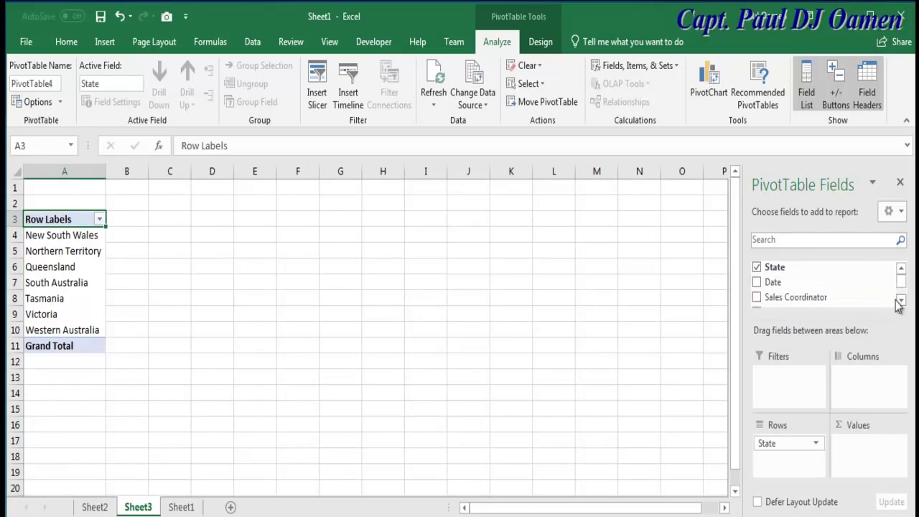
left_click(900, 300)
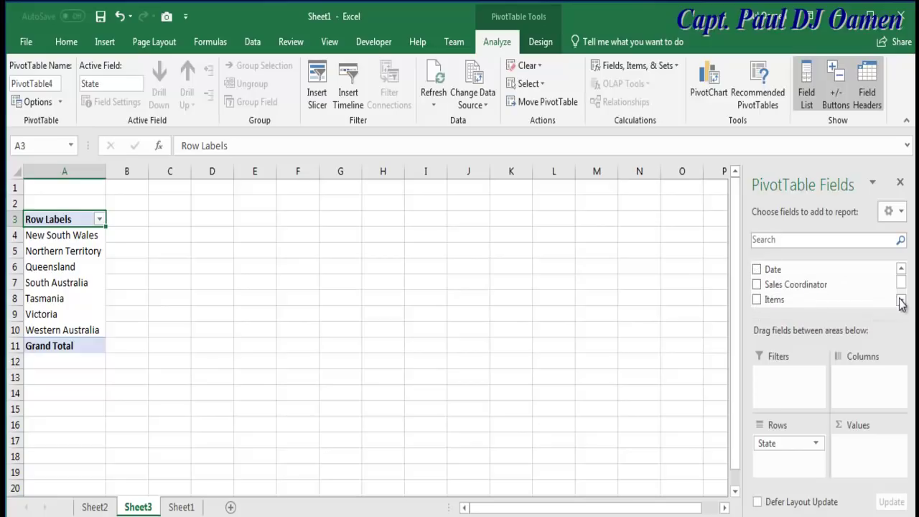
left_click(900, 300)
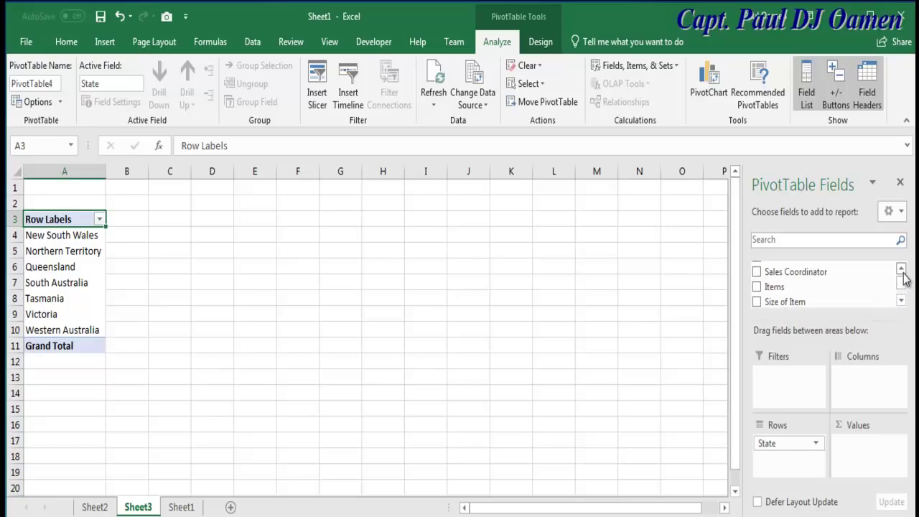
left_click(758, 287)
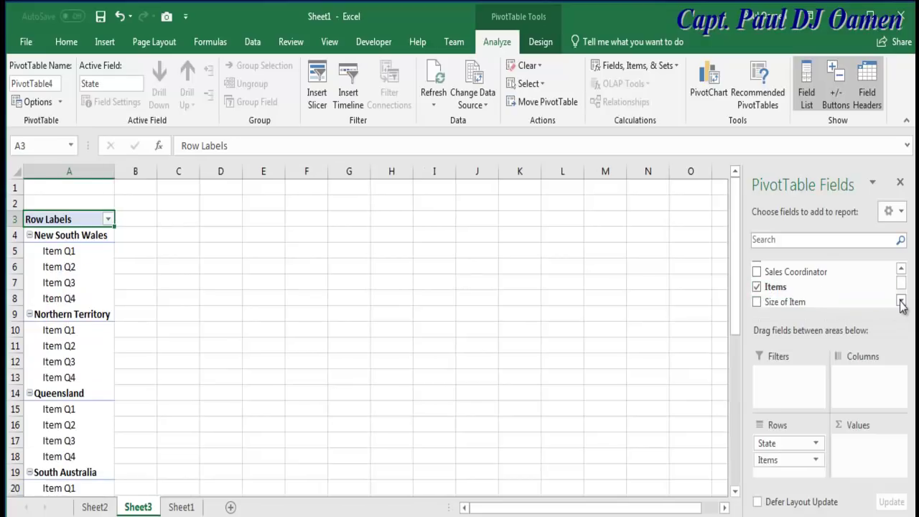
- Add Size of Item as rows plus summed Cost of Item and Number of Item Sold
left_click(901, 300)
left_click(901, 301)
left_click(901, 300)
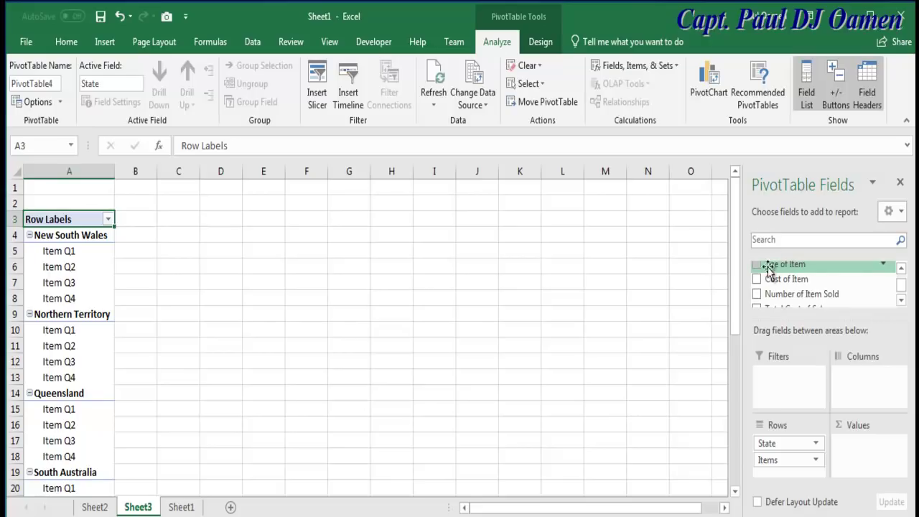
left_click(757, 265)
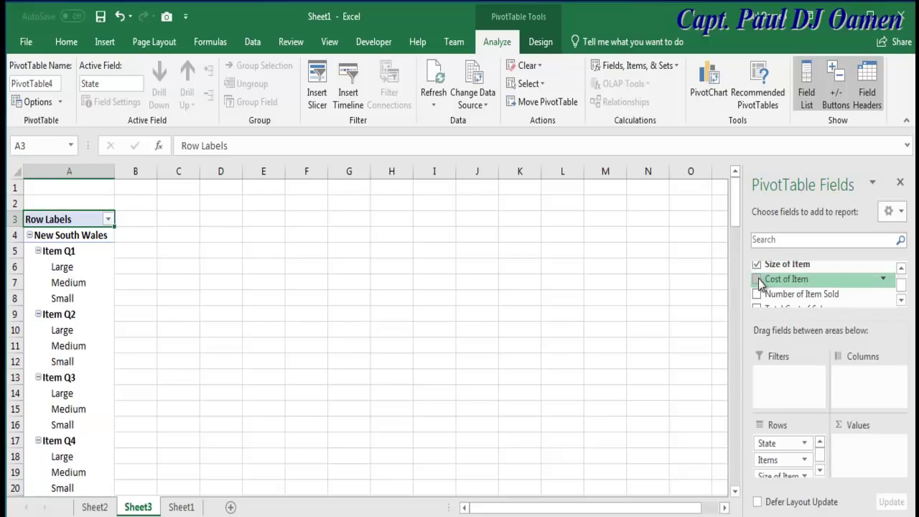
left_click(757, 279)
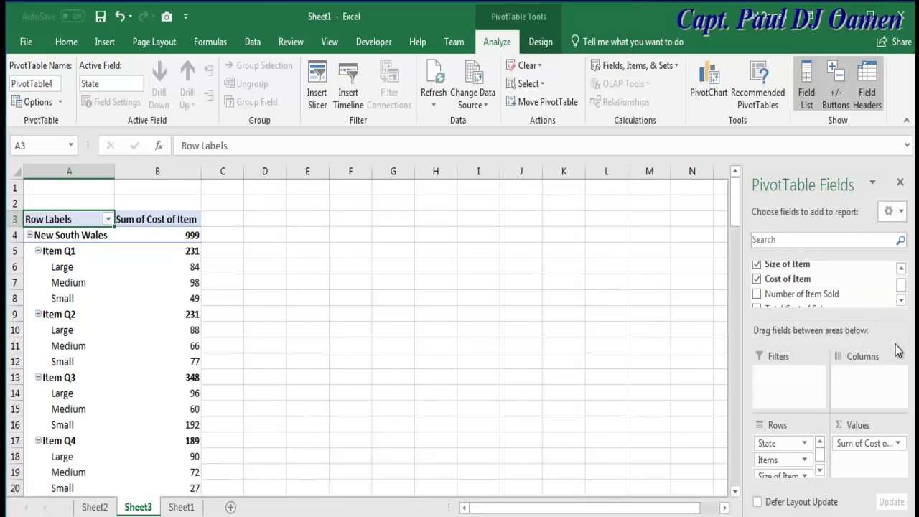
left_click(758, 295)
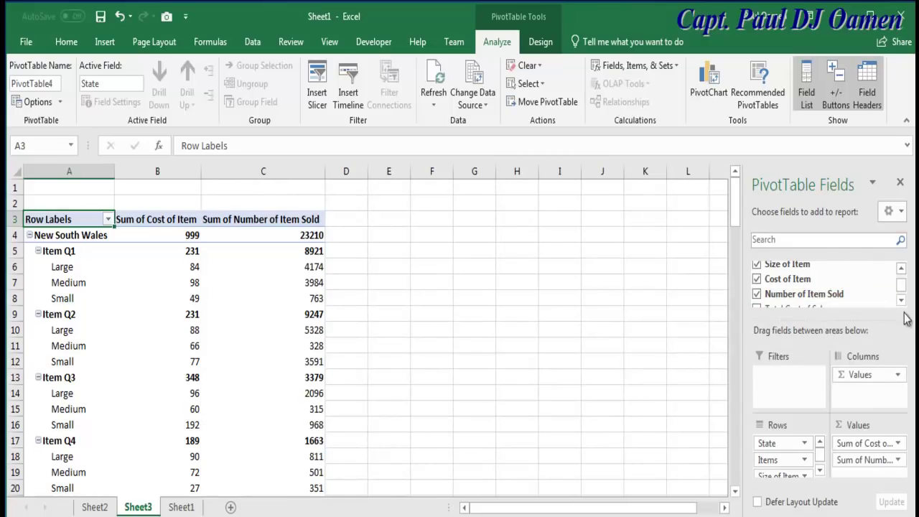
left_click(104, 42)
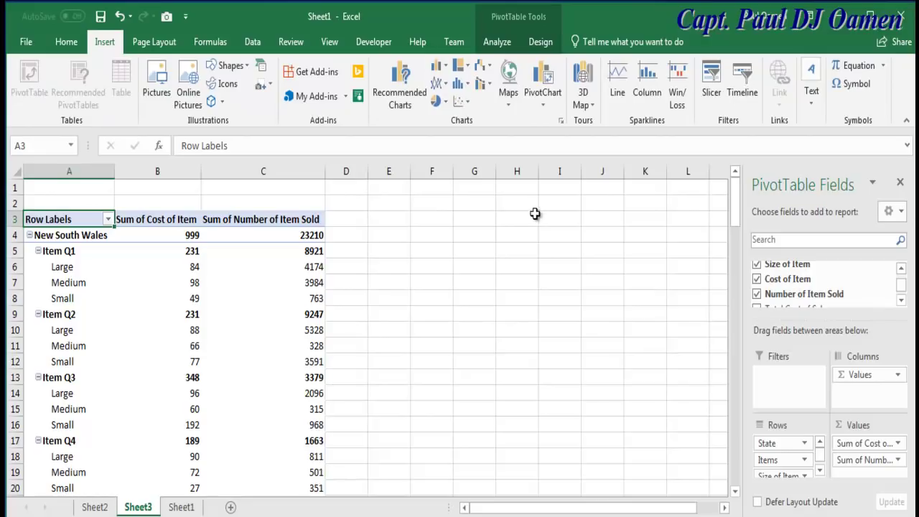
- Start a PivotChart for the Sheet3 pivot, keeping the Clustered Column type
left_click(548, 95)
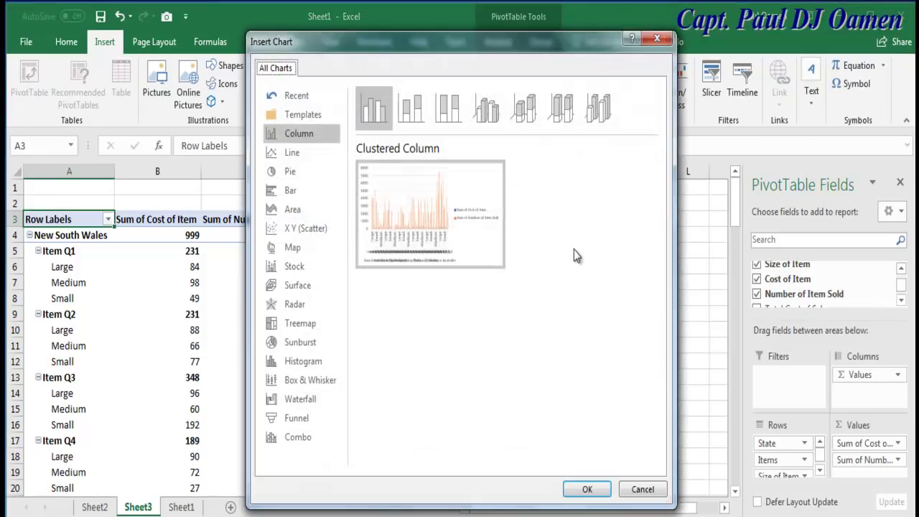
mouse_move(426, 242)
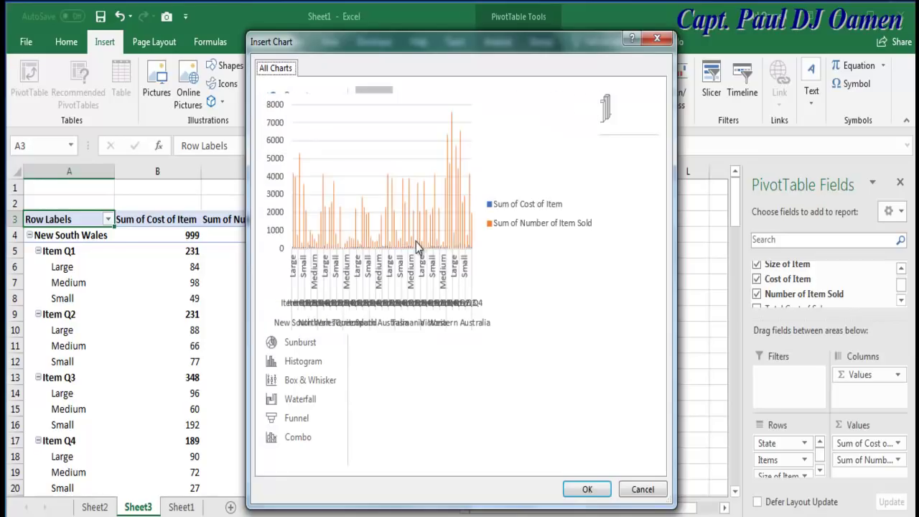
mouse_move(436, 261)
- Insert the clustered column chart and remove Items, Cost of Item and Size of Item
left_click(585, 490)
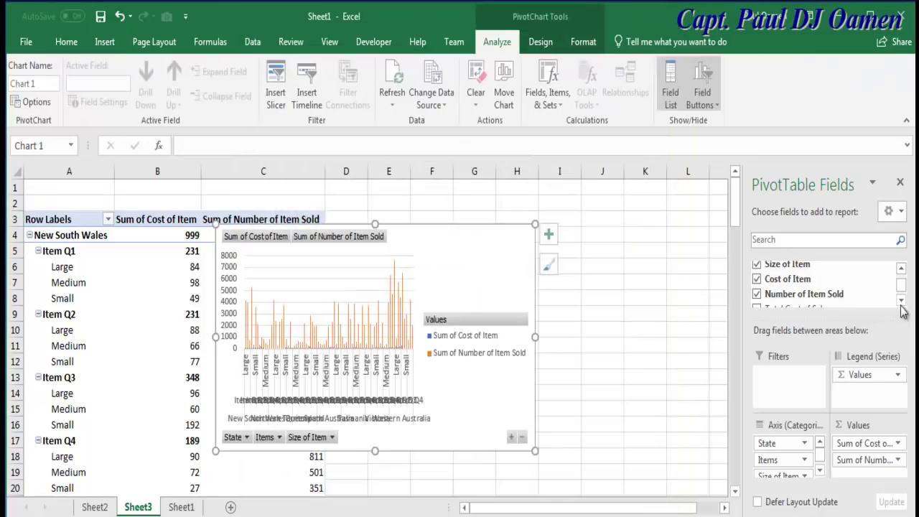
left_click(901, 268)
left_click(901, 267)
left_click(756, 286)
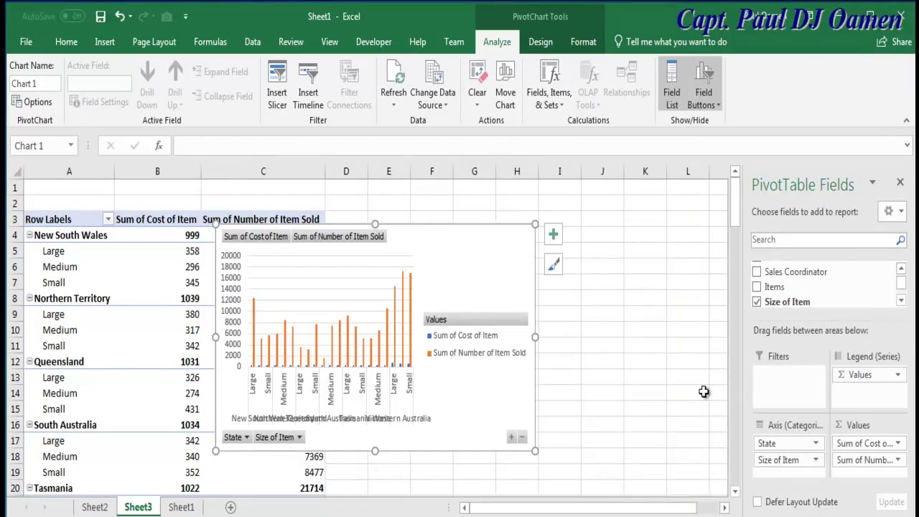
left_click(759, 316)
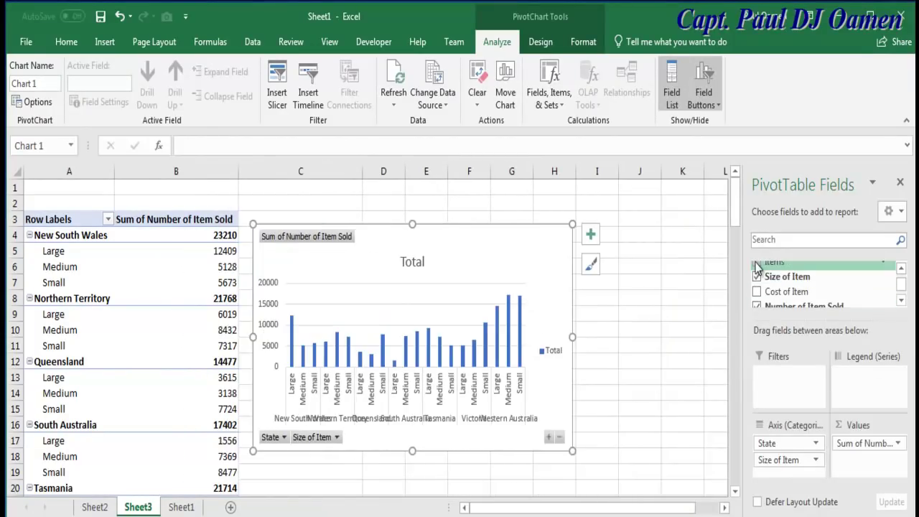
left_click(756, 277)
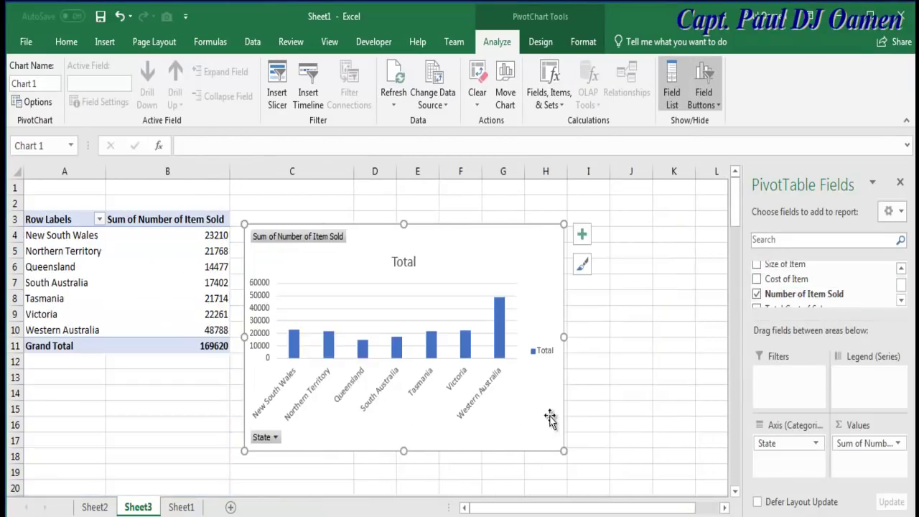
- Re-add Cost of Item as a sum and move the chart right of the table
left_click(503, 347)
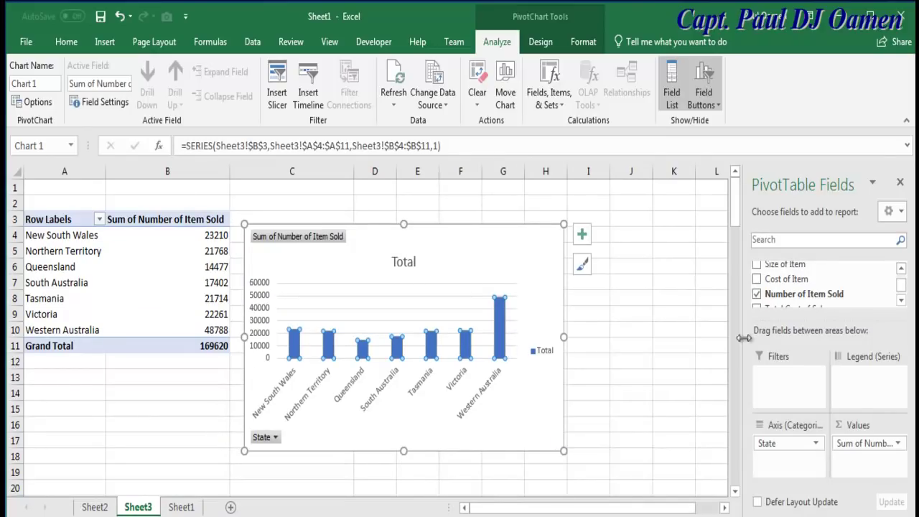
left_click(756, 279)
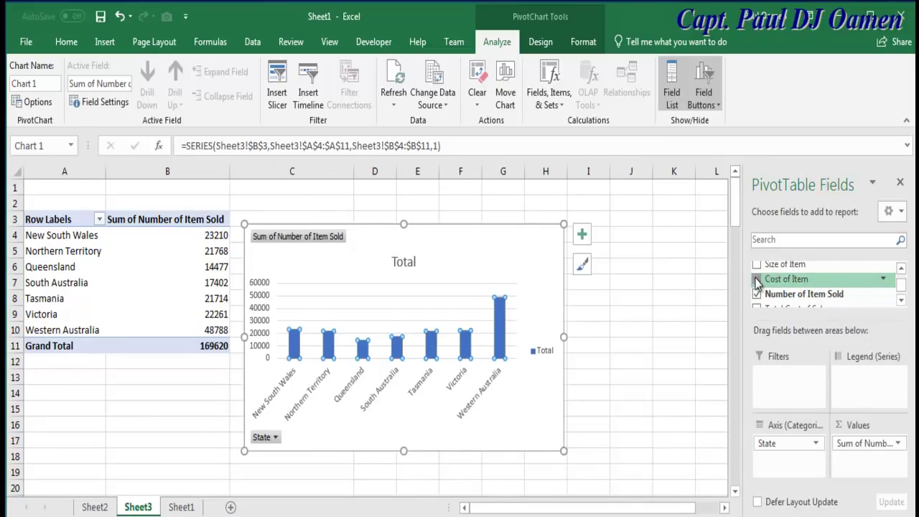
left_click(454, 416)
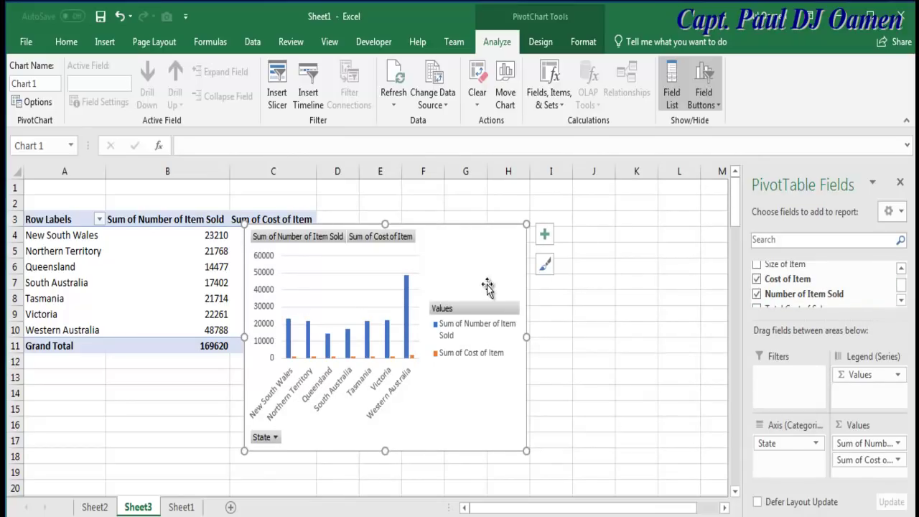
left_click_drag(446, 250, 557, 214)
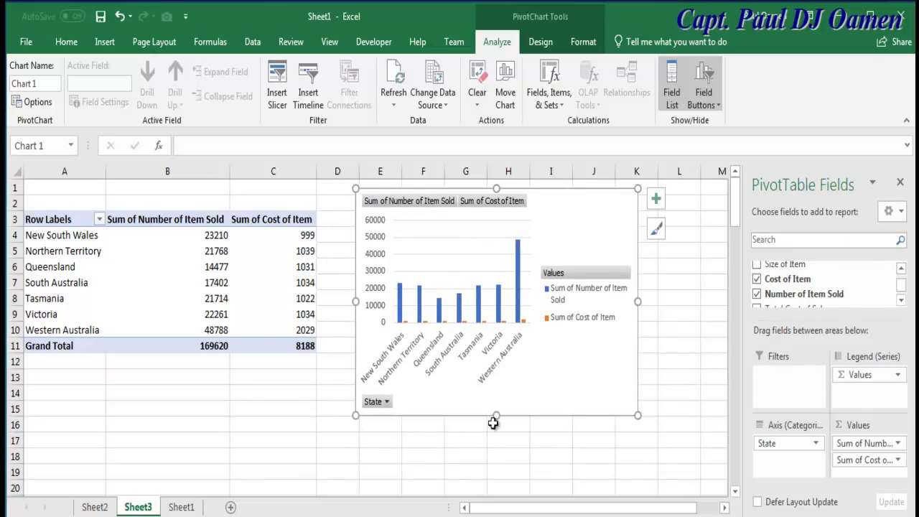
left_click(521, 386)
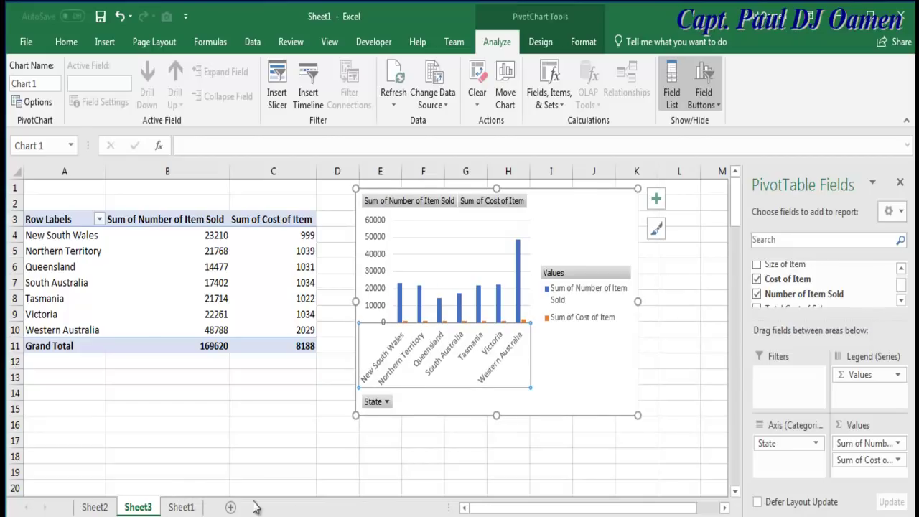
- From Sheet1's Table3, create PivotTable5 on a new Sheet4
left_click(182, 507)
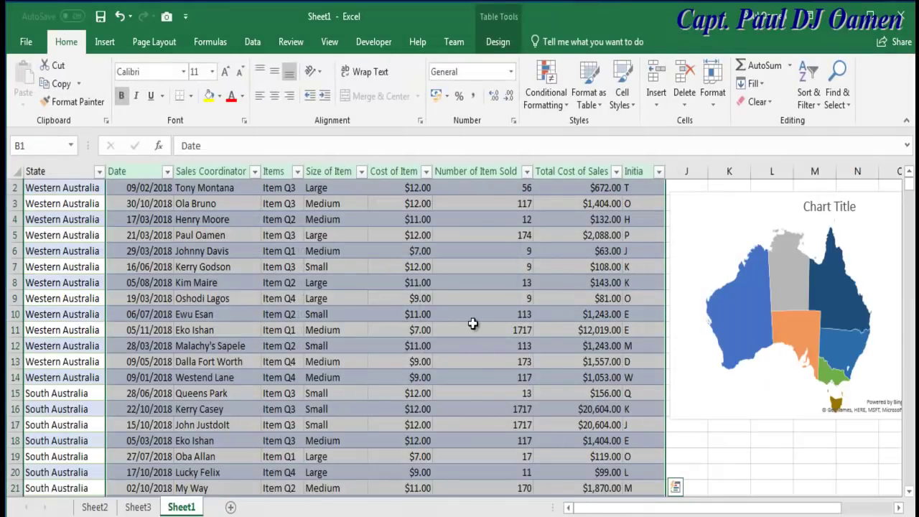
left_click(106, 42)
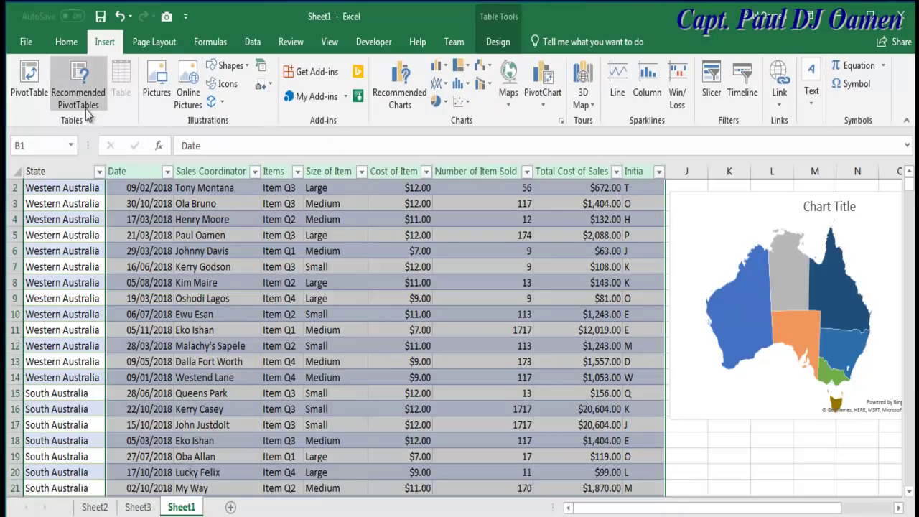
left_click(29, 79)
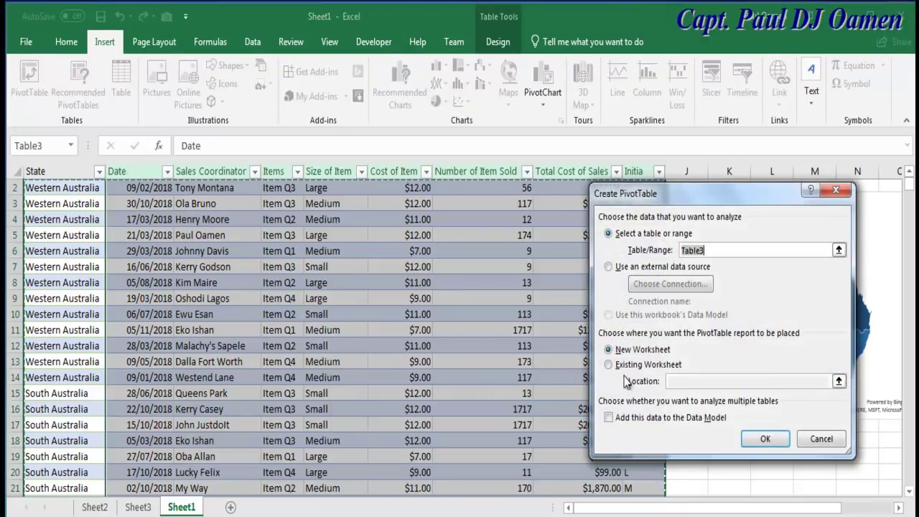
left_click(775, 440)
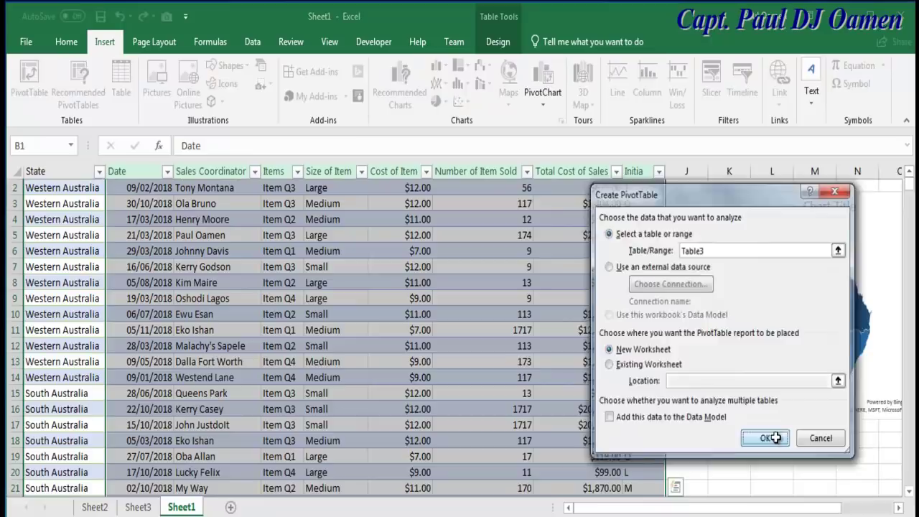
left_click(901, 300)
left_click(901, 300)
left_click(901, 301)
left_click(901, 300)
left_click(902, 301)
- Sum Total Cost of Sales, Number of Item Sold and Cost of Item by State, then start a PivotChart
left_click(757, 297)
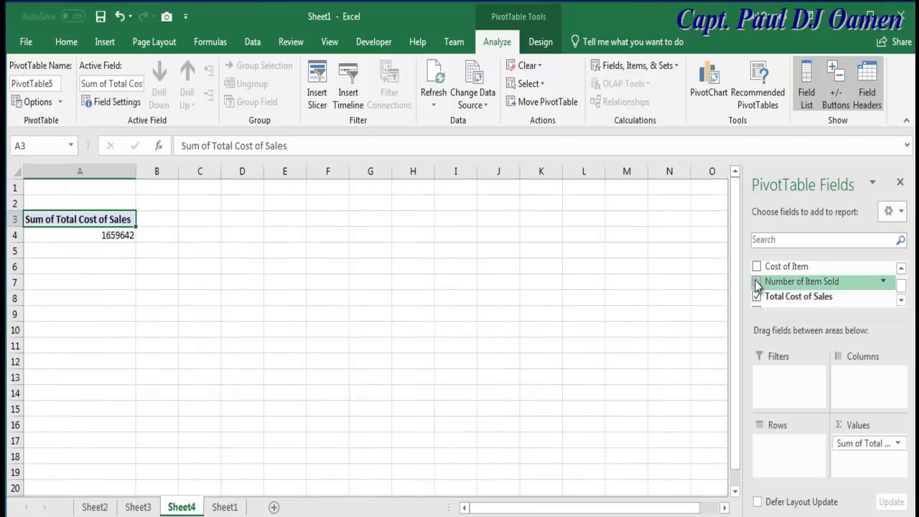
left_click(757, 282)
left_click(756, 266)
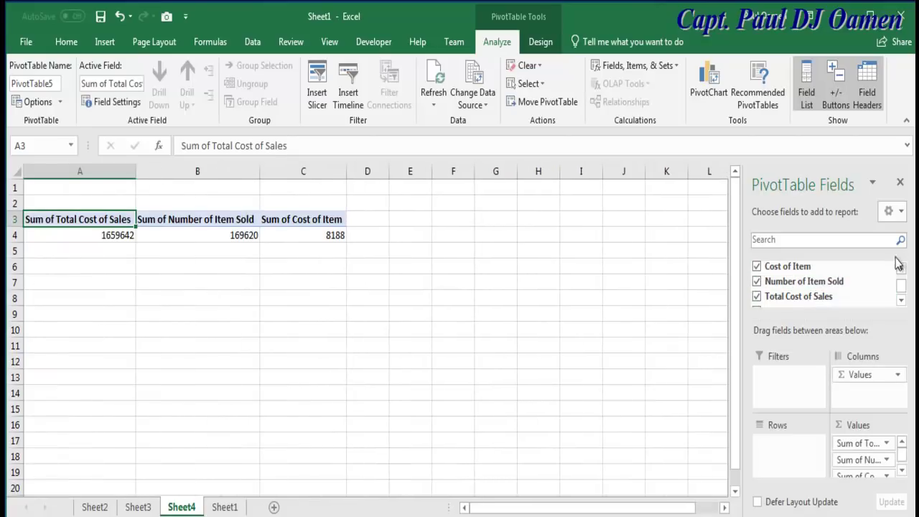
left_click(902, 287)
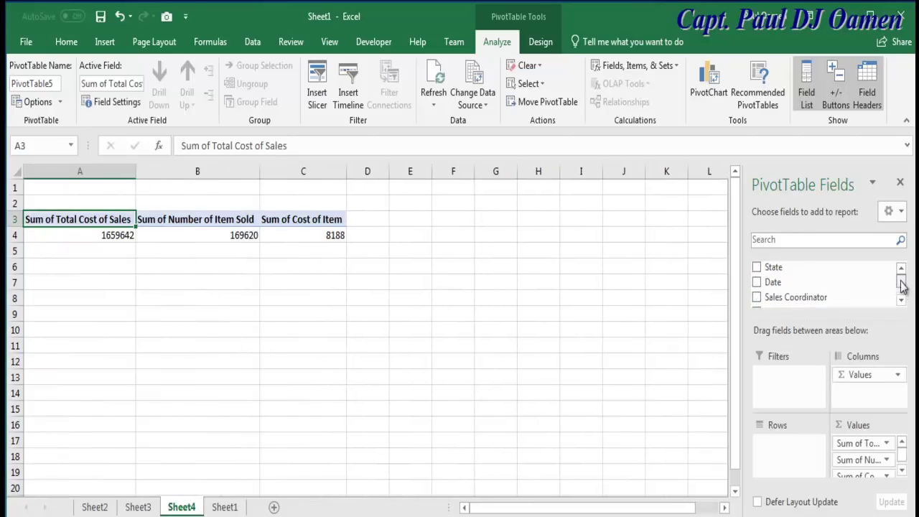
left_click(757, 266)
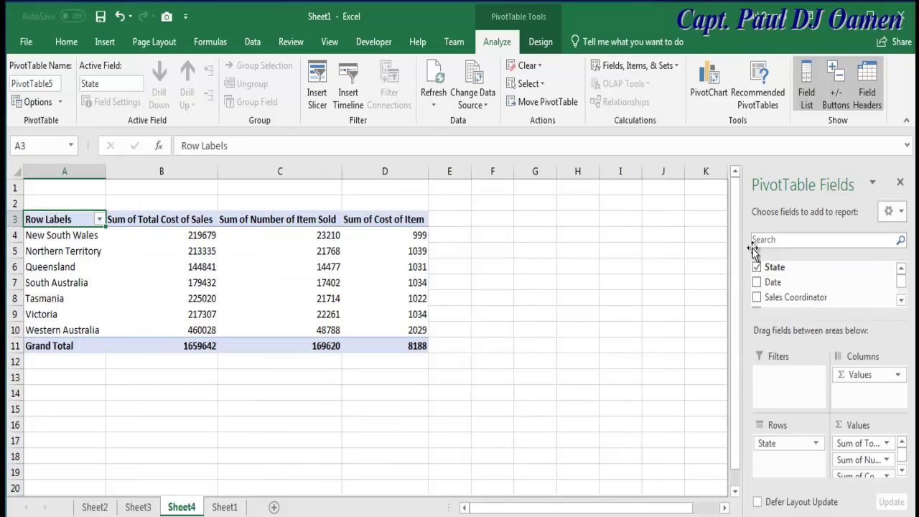
left_click(105, 41)
left_click(544, 83)
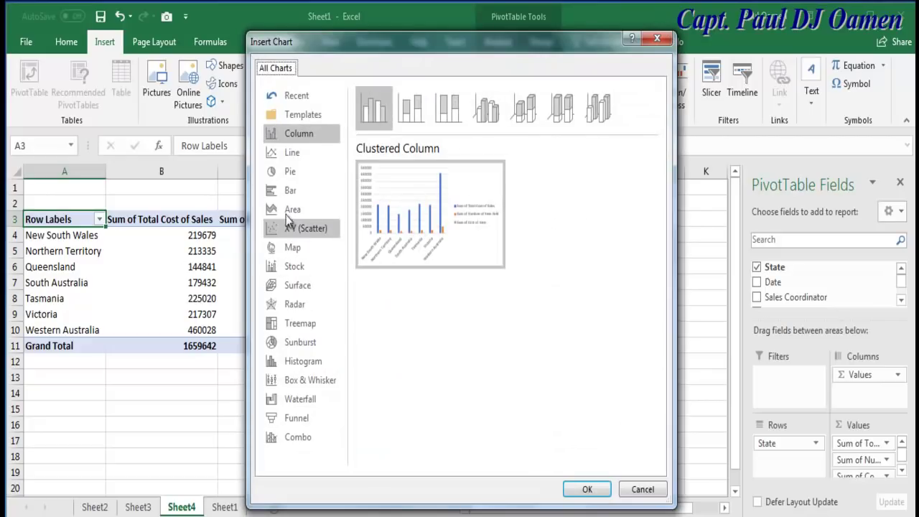
- Insert a Line with Markers PivotChart and place it right of the pivot table
left_click(281, 154)
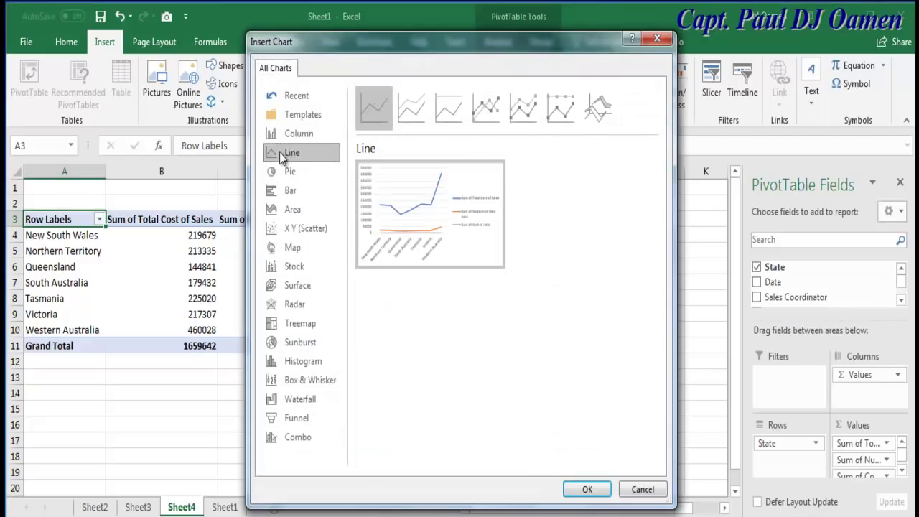
left_click(481, 120)
left_click(587, 489)
left_click_drag(477, 264, 699, 243)
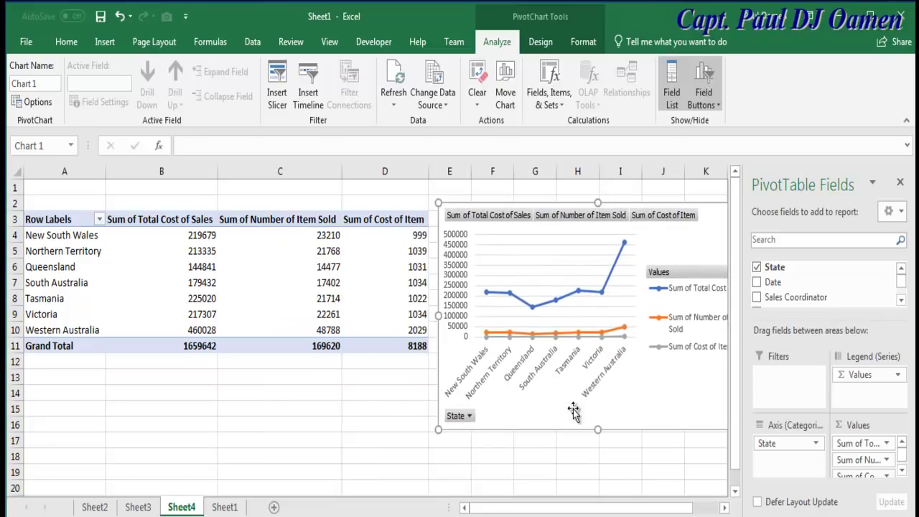
left_click_drag(582, 506, 602, 511)
- From Sheet1's Table3, insert an empty PivotTable6 on a new Sheet5
left_click(235, 508)
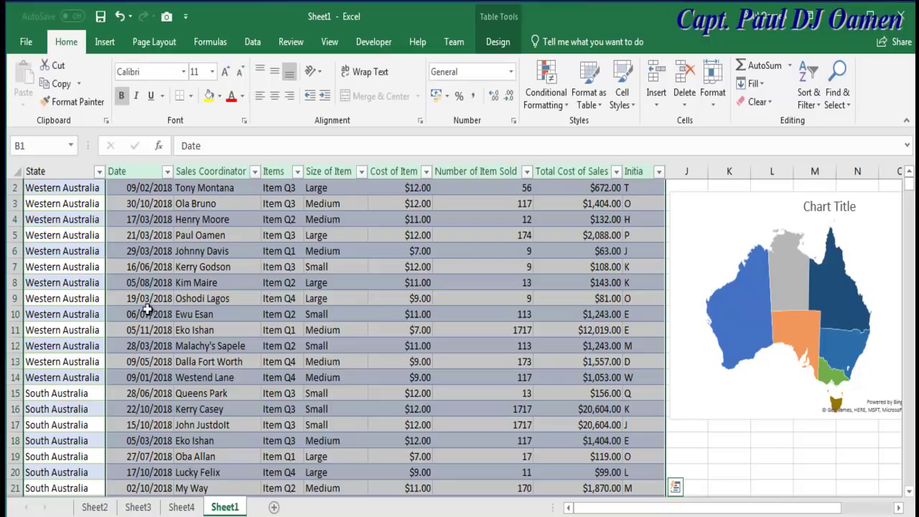
left_click(104, 42)
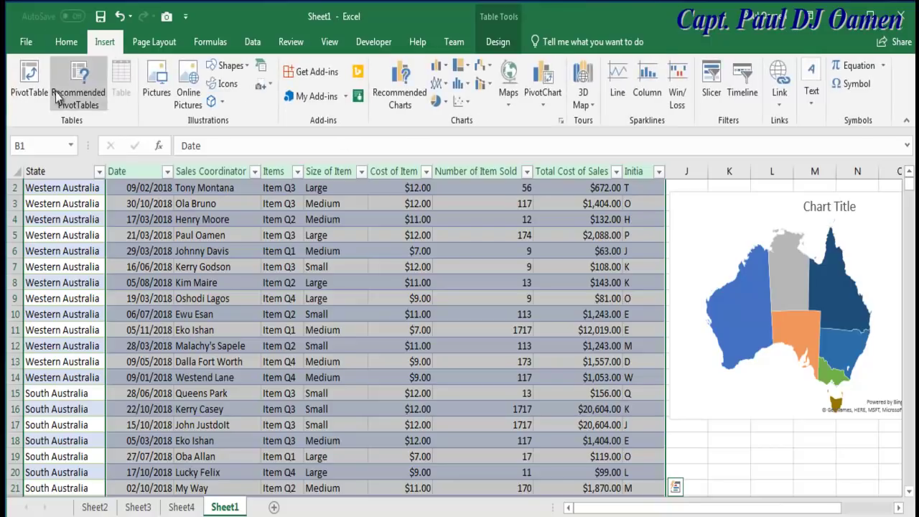
left_click(29, 79)
left_click(772, 444)
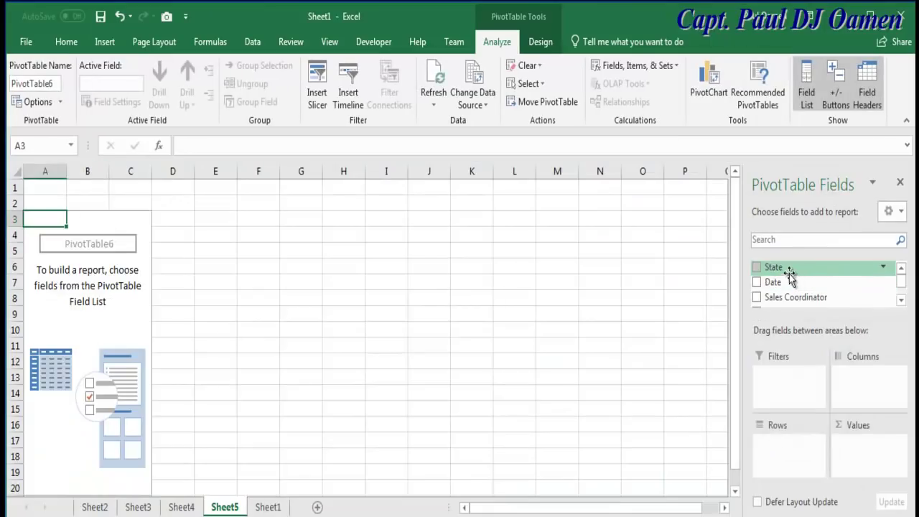
- Add State, Items and Size of Item as the pivot's row levels
left_click(757, 267)
left_click(901, 301)
left_click(900, 301)
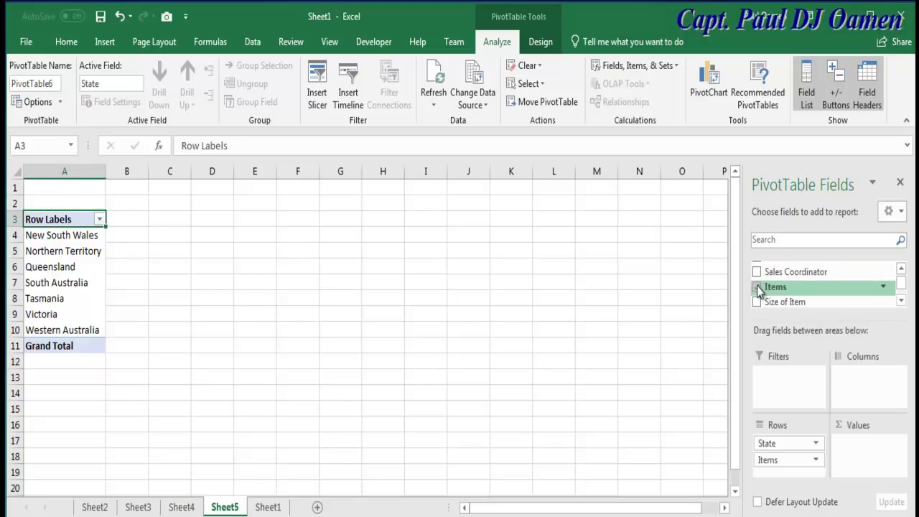
left_click(756, 287)
left_click(756, 301)
left_click(900, 300)
left_click(901, 301)
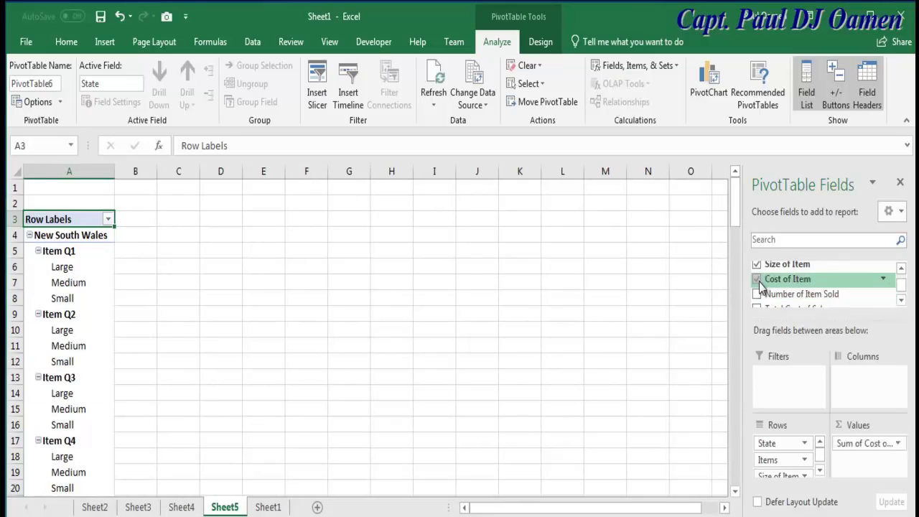
- Sum Cost of Item, Number of Item Sold and Total Cost of Sales as values
left_click(756, 279)
left_click(757, 293)
left_click(901, 301)
left_click(901, 300)
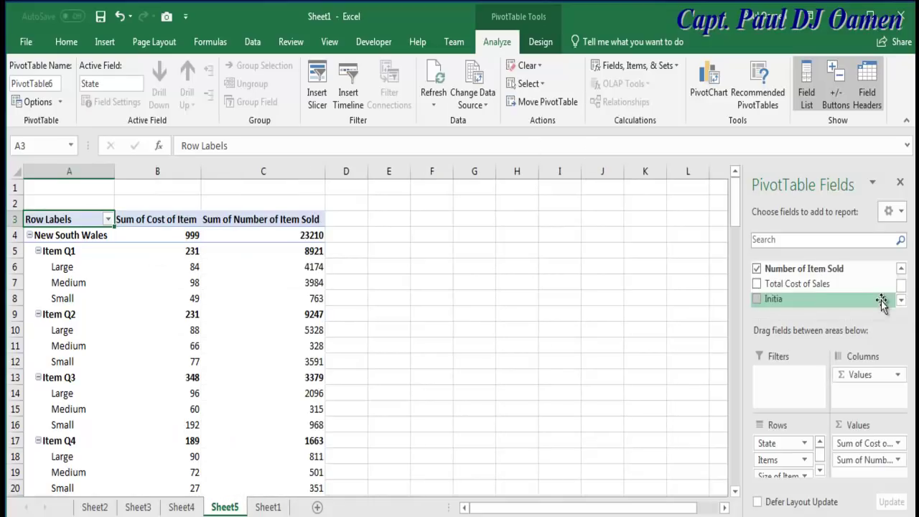
left_click(757, 284)
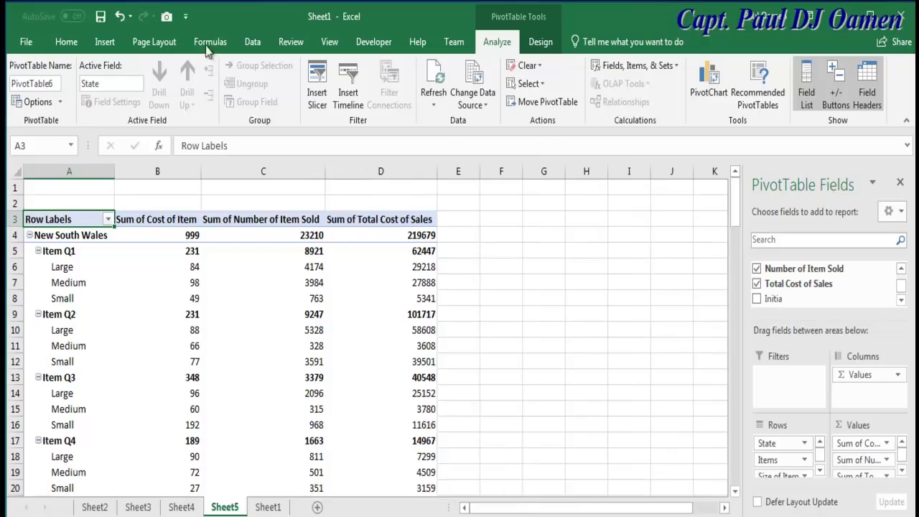
left_click(101, 43)
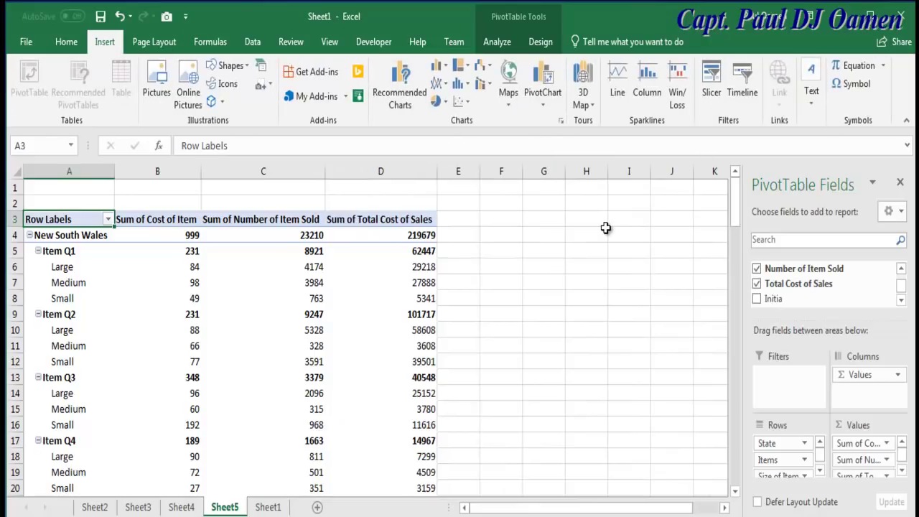
- Insert a Pie > Doughnut PivotChart from the Sheet5 pivot table
left_click(542, 93)
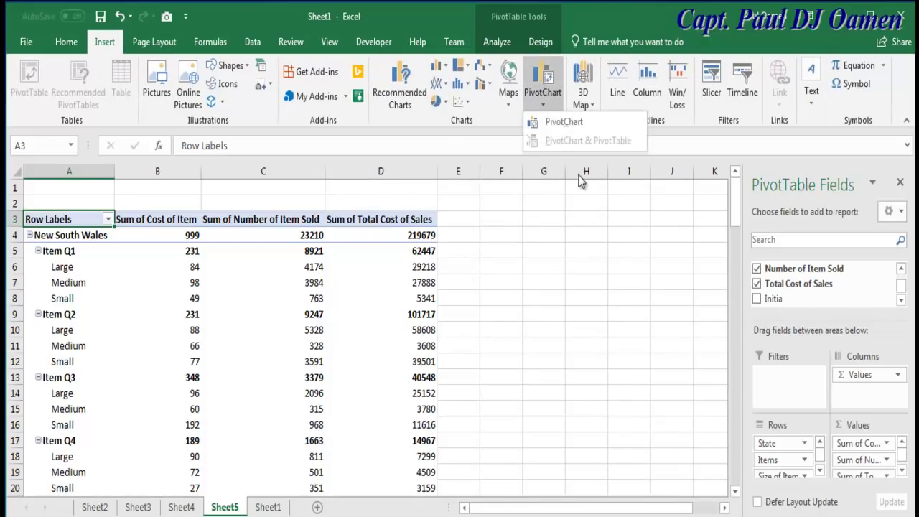
left_click(553, 120)
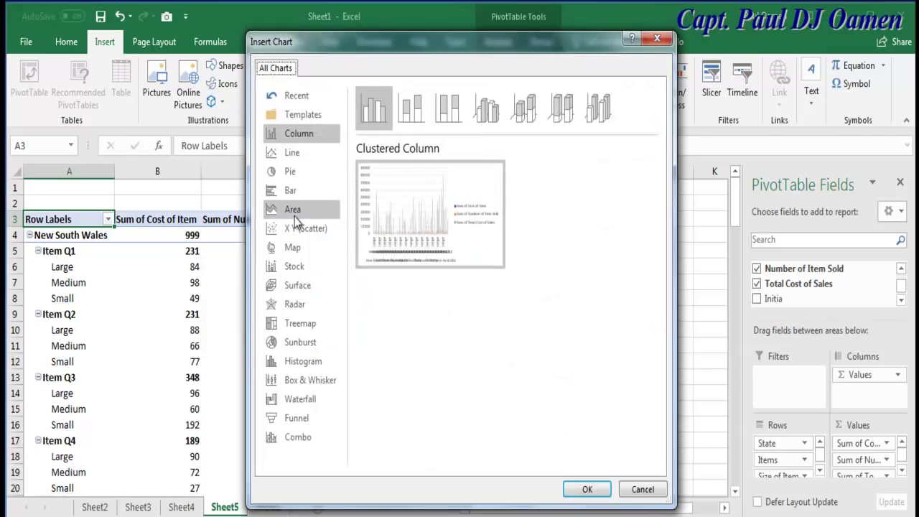
left_click(292, 172)
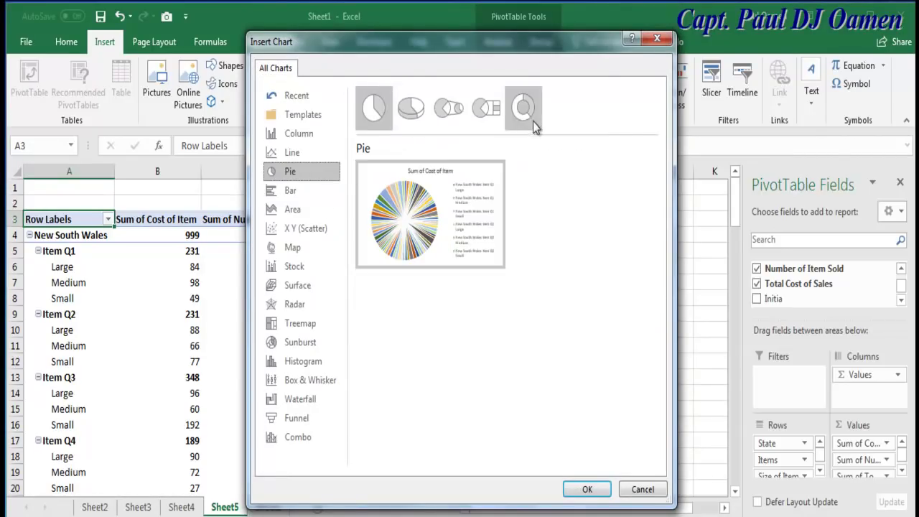
left_click(535, 110)
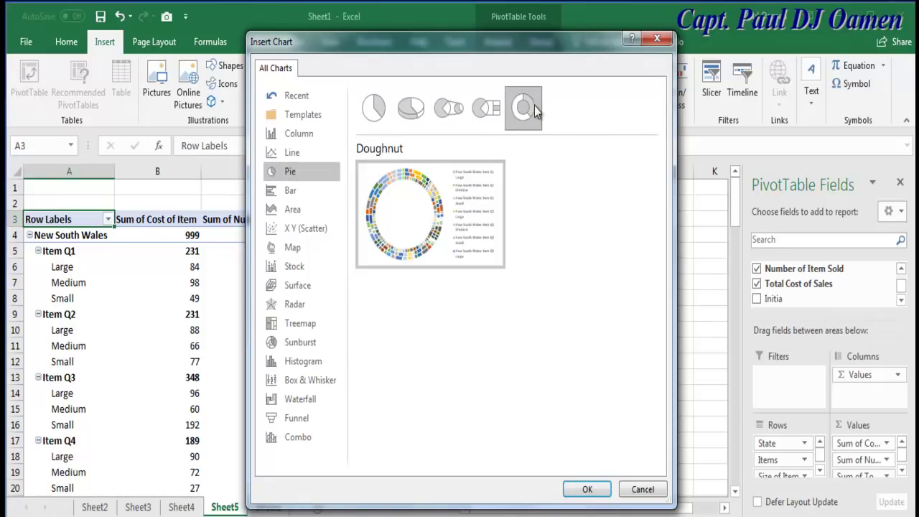
left_click(589, 489)
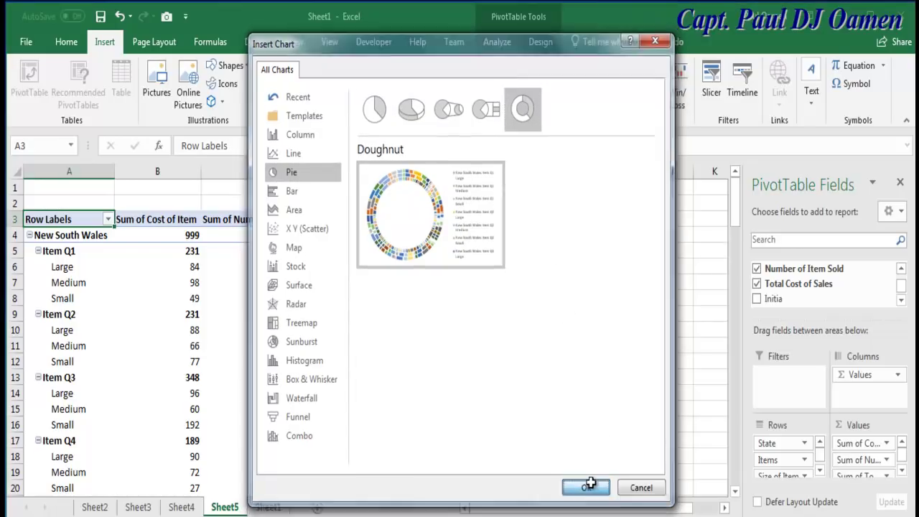
- Move the doughnut chart right, leaving Total Cost of Sales ticked after toggling it
left_click_drag(498, 237, 372, 216)
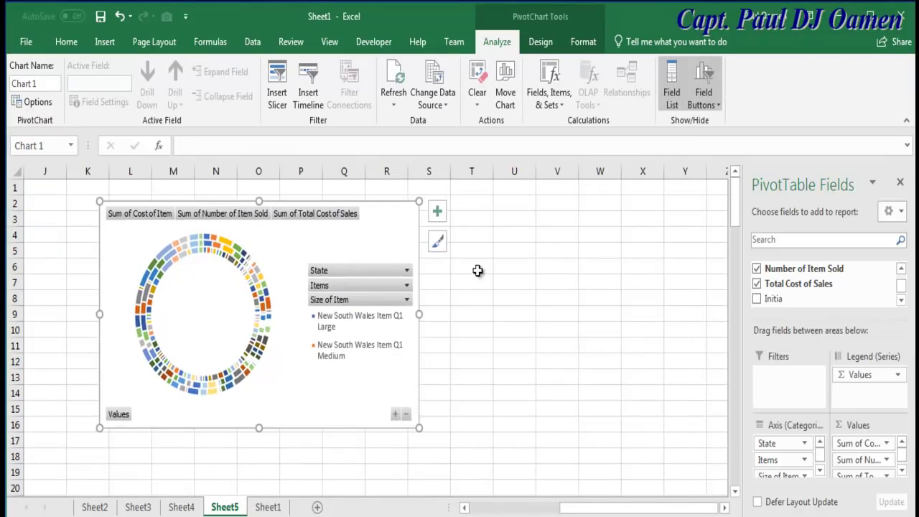
left_click(757, 283)
left_click(757, 282)
left_click(757, 282)
left_click(756, 282)
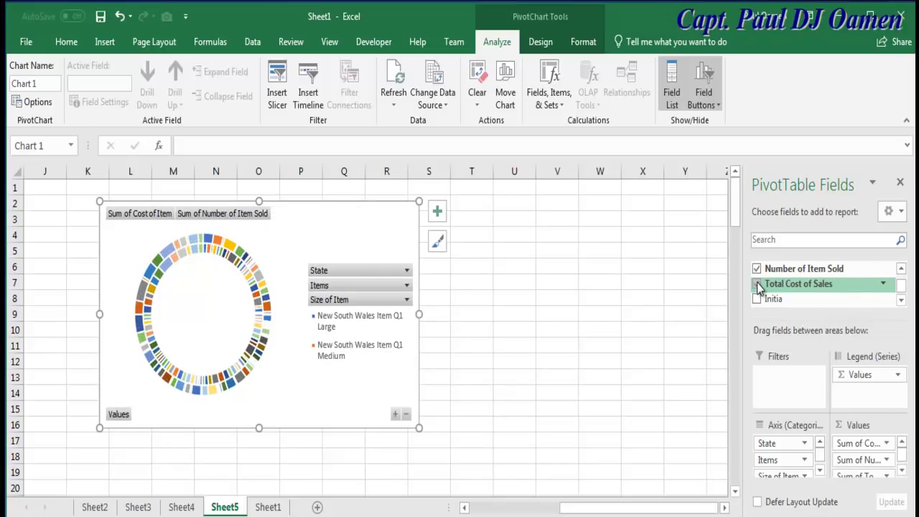
left_click(757, 282)
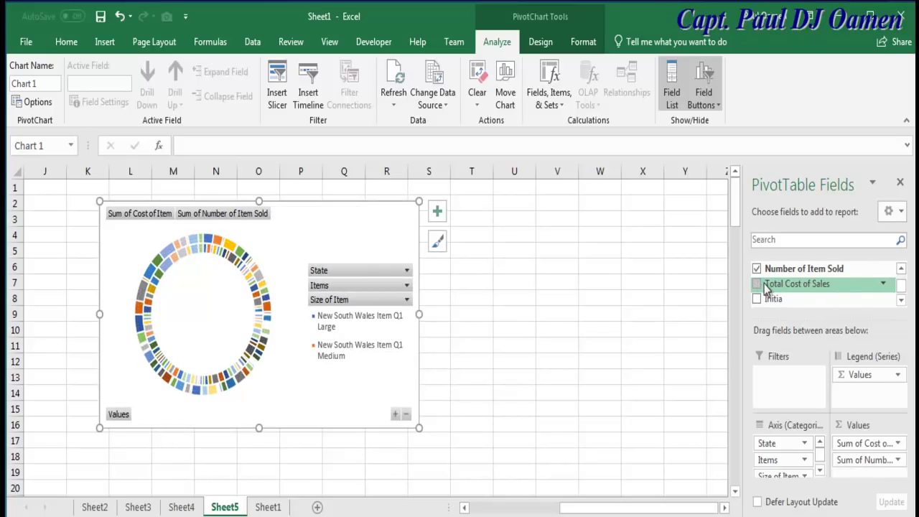
left_click(758, 284)
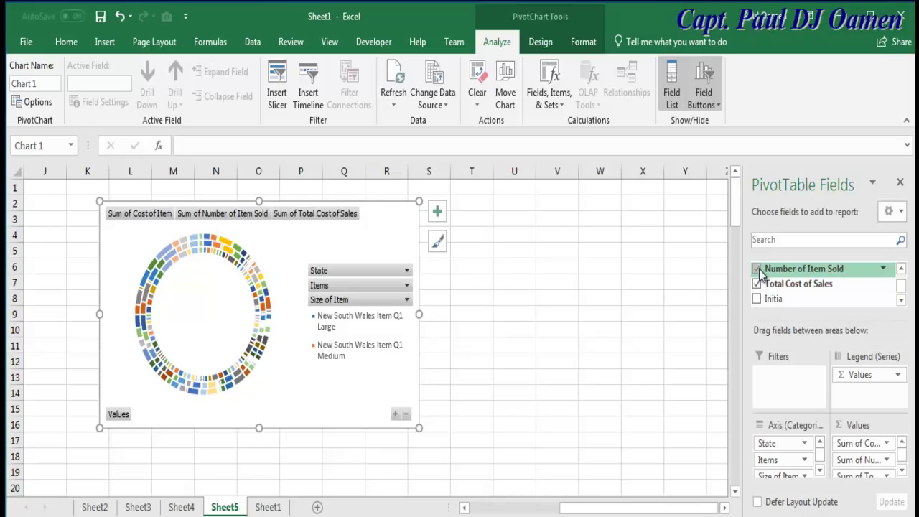
- Remove Number of Item Sold, Size of Item, Cost of Item and Items, leaving States only
left_click(757, 268)
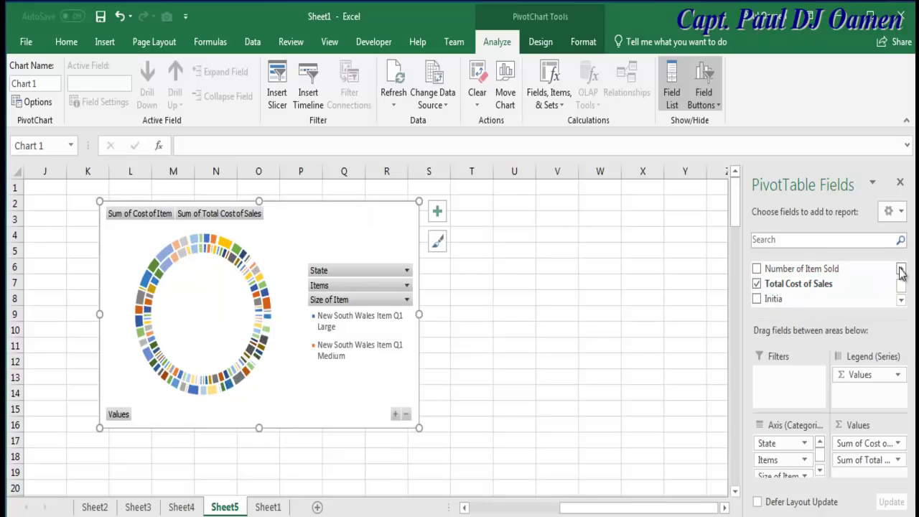
left_click(901, 268)
left_click(901, 269)
left_click(757, 265)
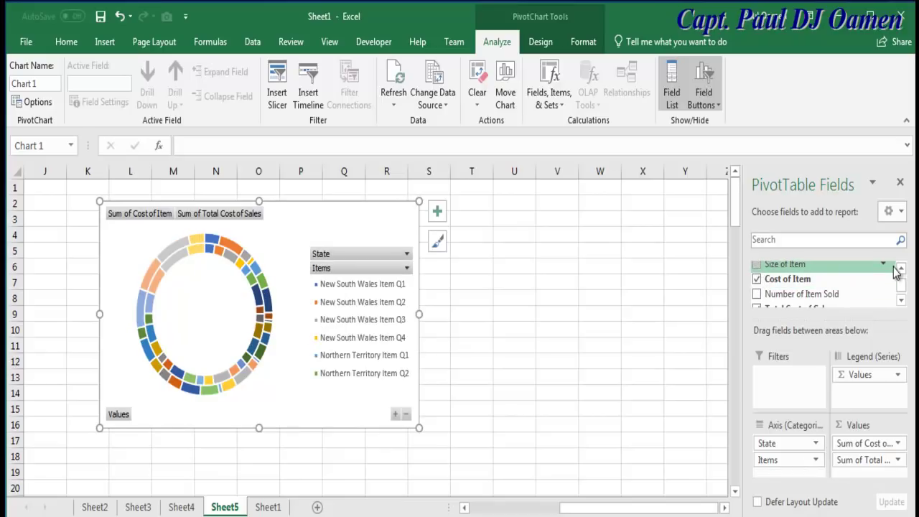
left_click(757, 280)
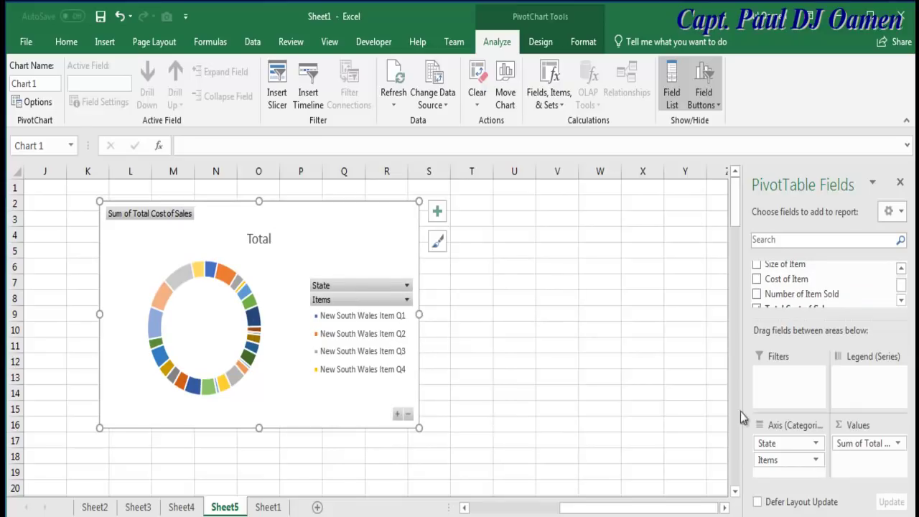
left_click(901, 267)
left_click(901, 268)
left_click(901, 268)
left_click(901, 300)
left_click(901, 300)
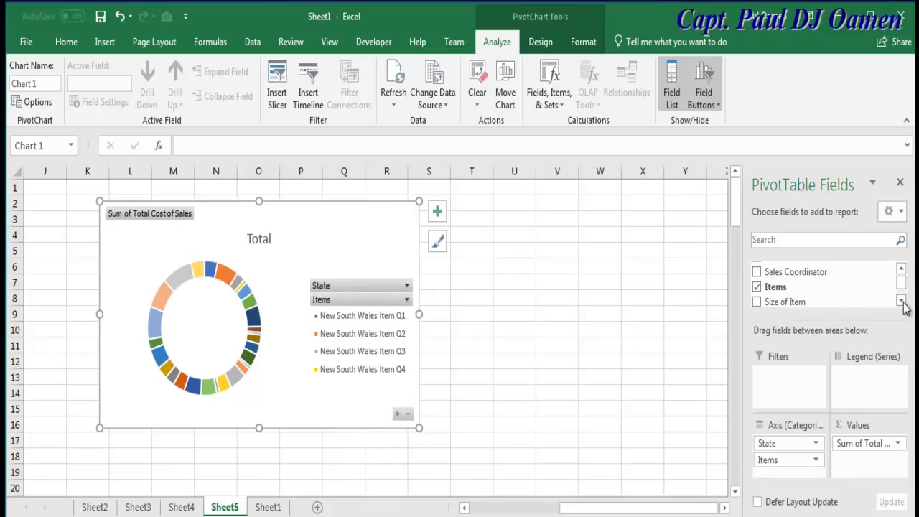
left_click(756, 287)
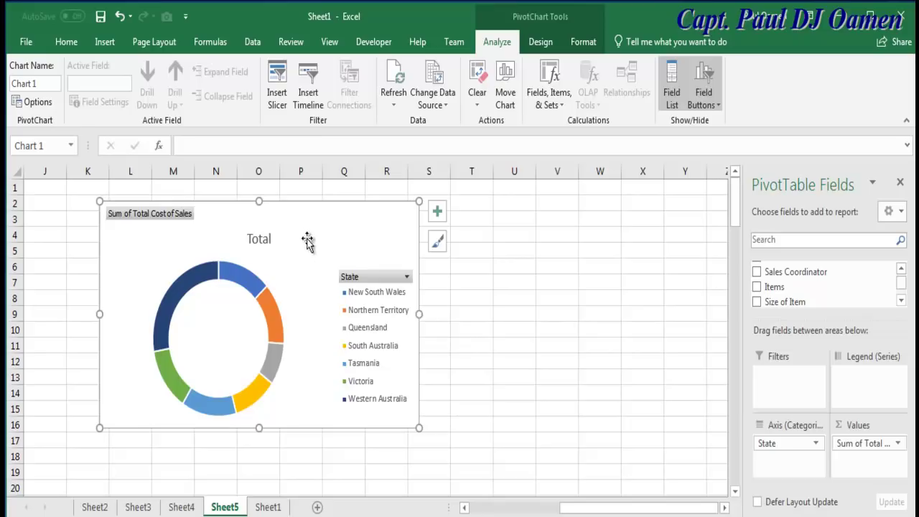
- Drag the doughnut PivotChart left until it sits right beside Sheet5's state totals pivot table
left_click_drag(581, 506, 512, 510)
left_click_drag(579, 280, 229, 268)
left_click_drag(539, 508, 467, 504)
left_click_drag(474, 248, 430, 245)
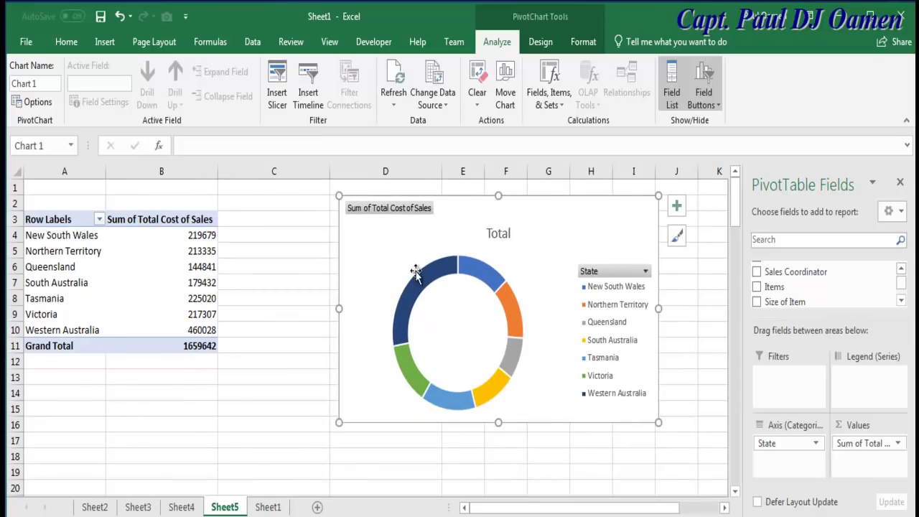
left_click_drag(415, 246, 381, 242)
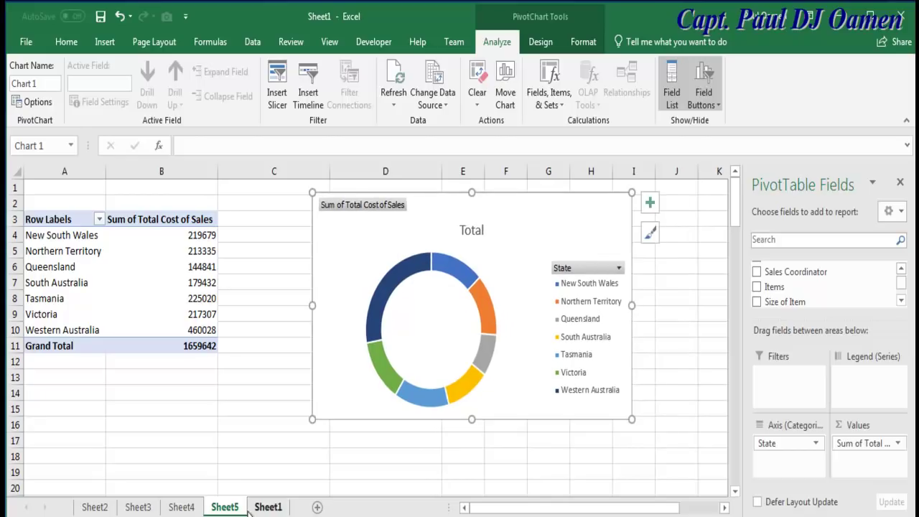
- Insert a new worksheet and rename it 'Dashboard'
left_click(316, 508)
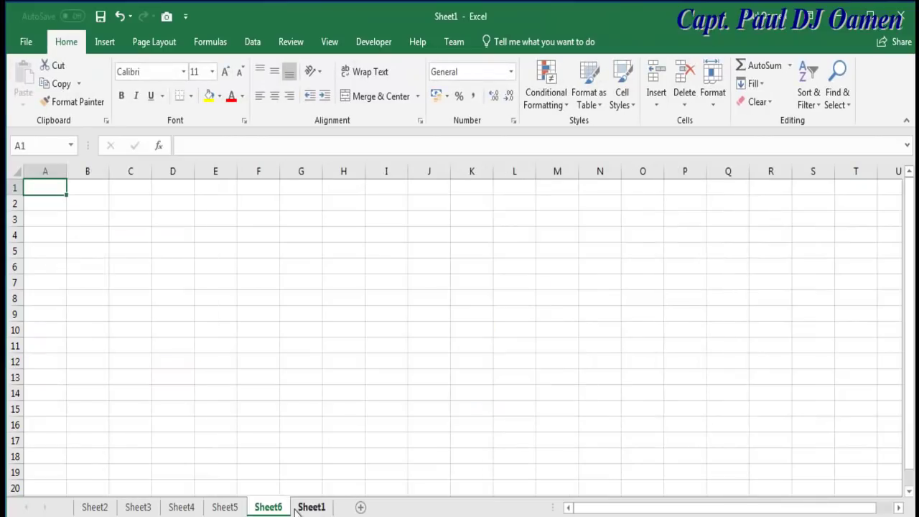
double_click(267, 507)
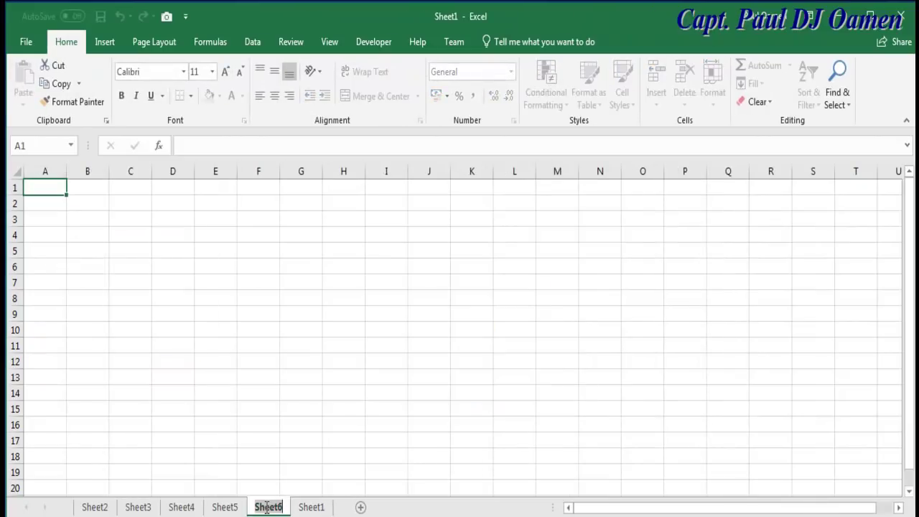
type("Dashboard")
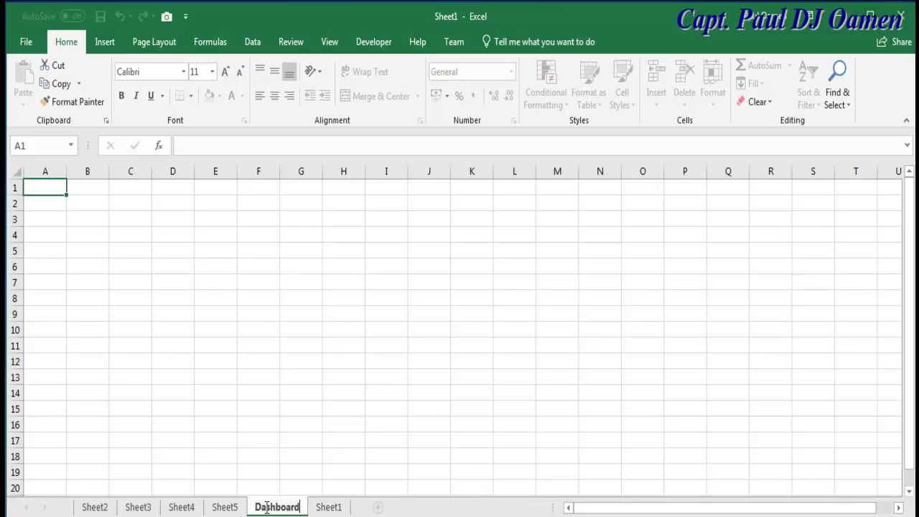
left_click(334, 399)
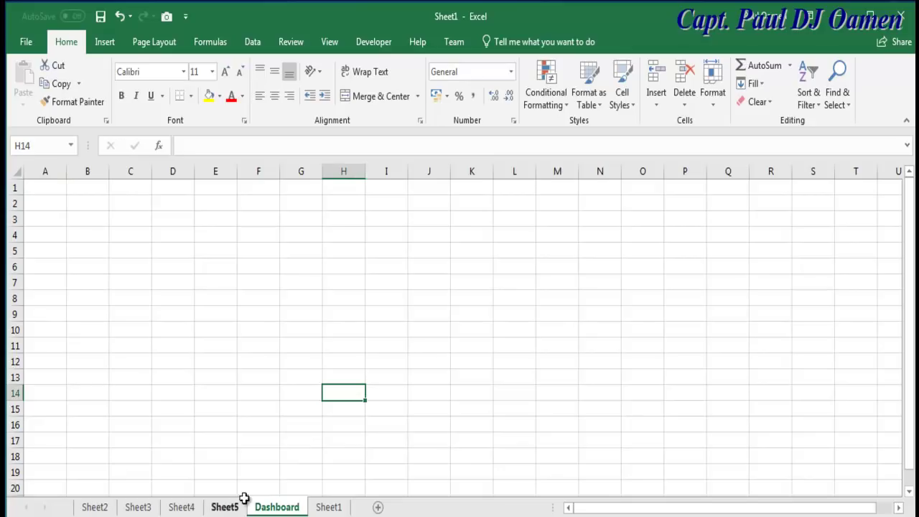
- Copy the Australia map chart from Sheet1, paste it at A5 on Dashboard and shift it up-right
left_click(329, 507)
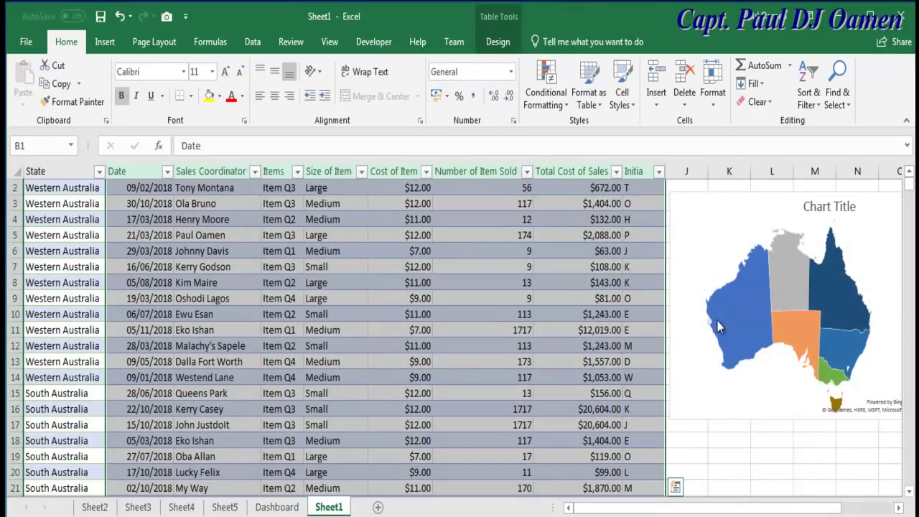
left_click(711, 233)
left_click(712, 202)
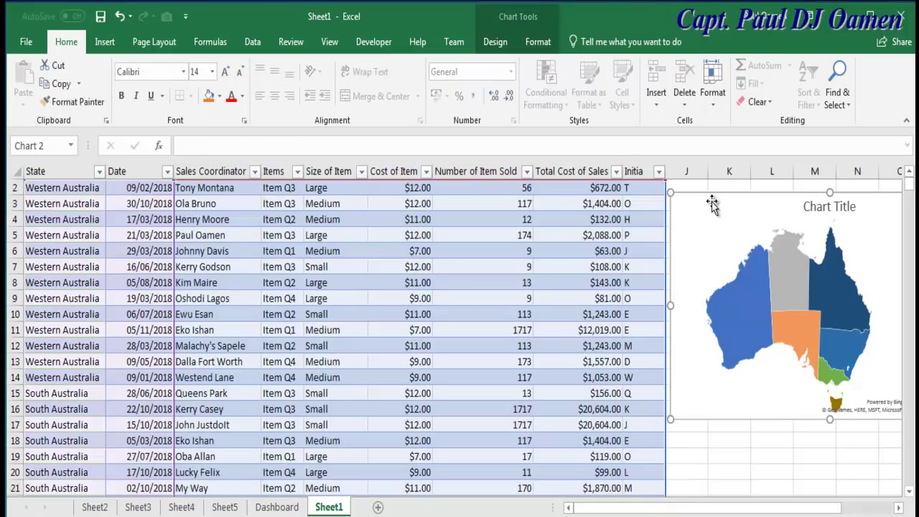
left_click(289, 509)
left_click(62, 248)
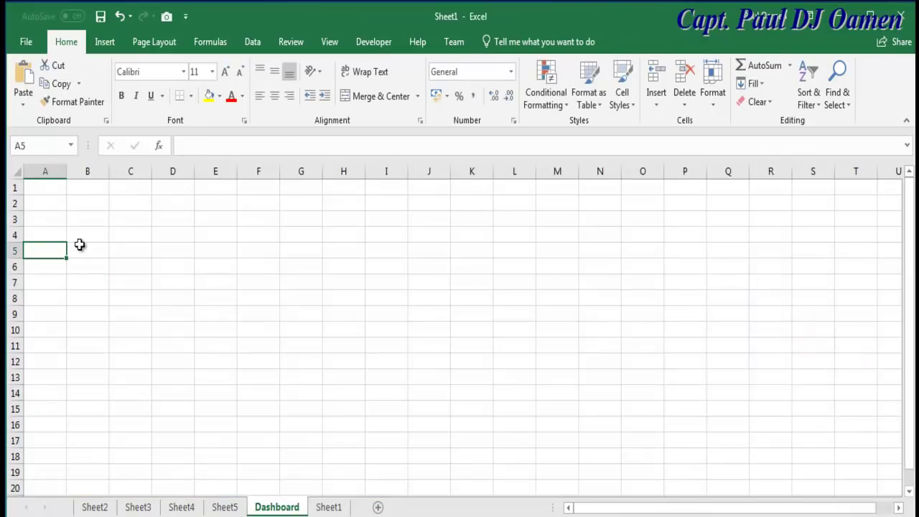
key("ctrl+v")
left_click_drag(238, 260, 280, 211)
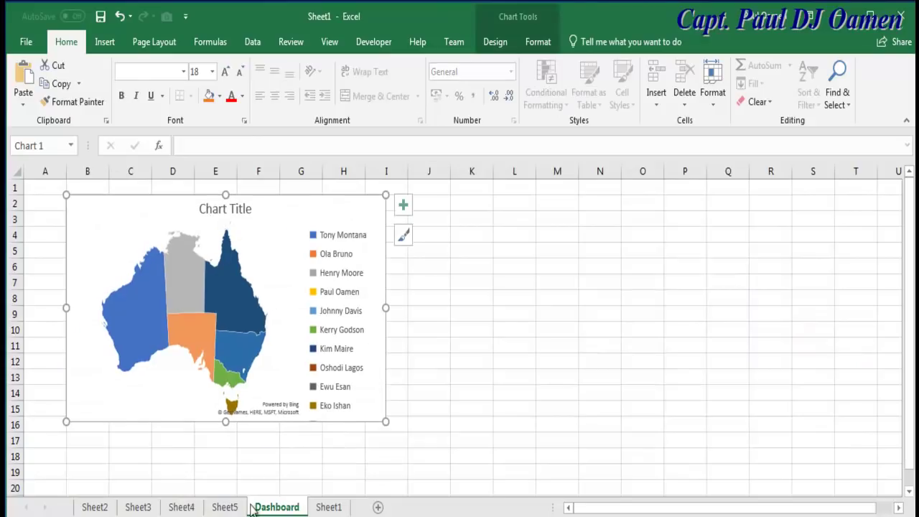
- Select and copy the doughnut PivotChart on Sheet5 for the Dashboard
left_click(329, 507)
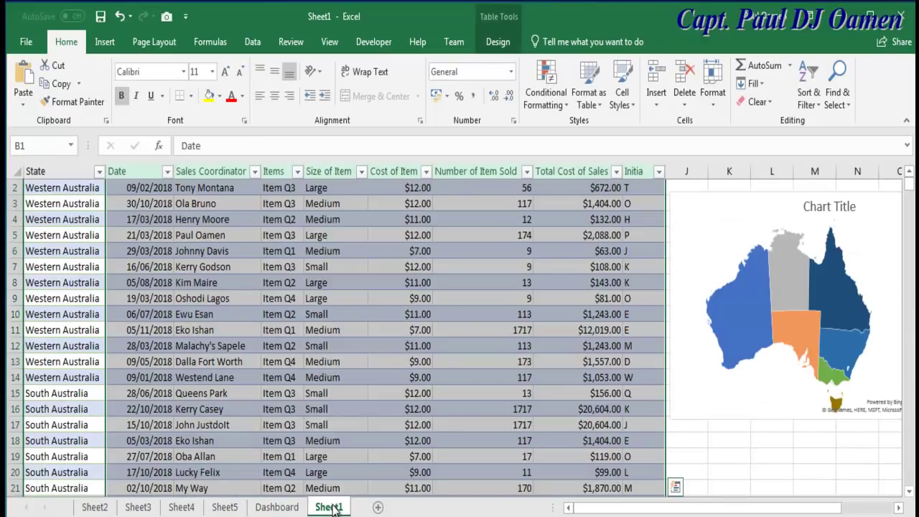
left_click(225, 507)
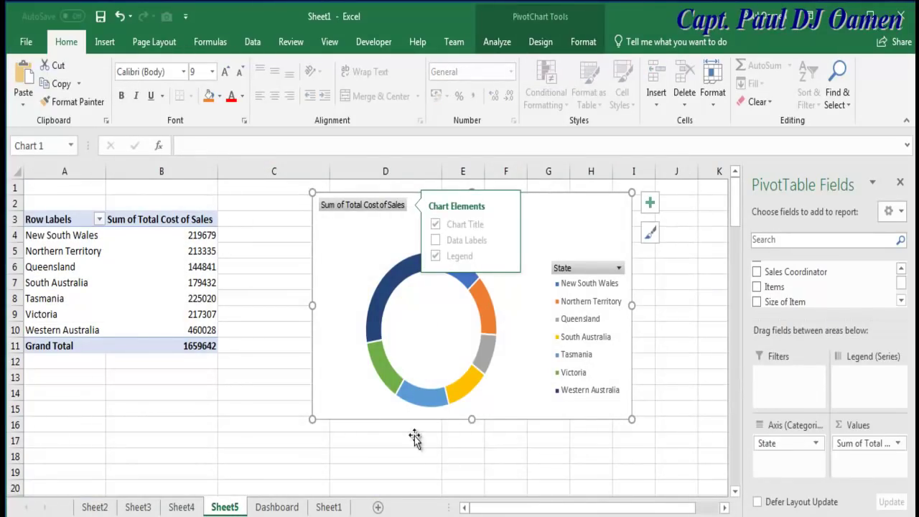
left_click(297, 266)
left_click(340, 252)
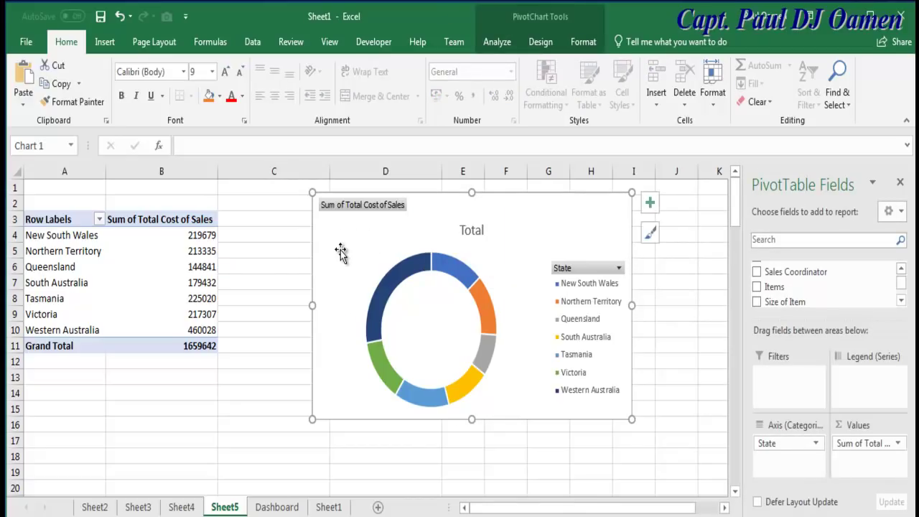
left_click(277, 508)
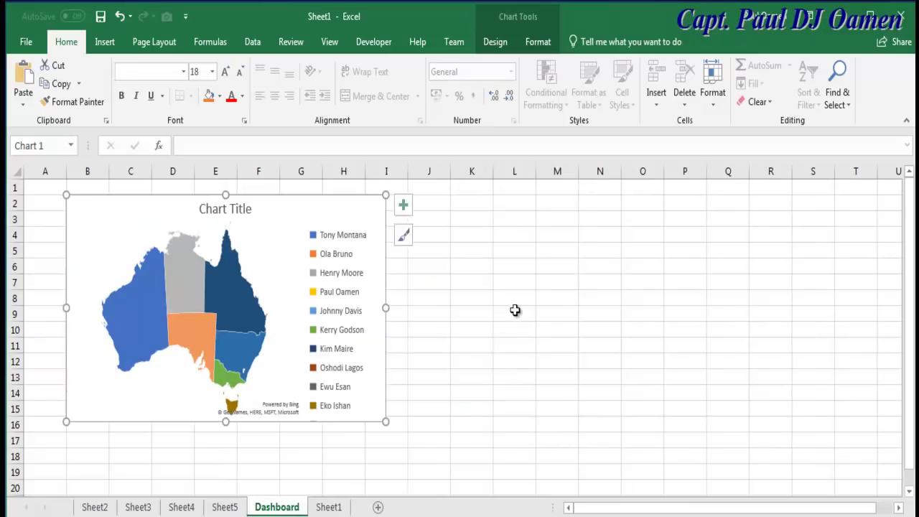
- Paste the doughnut chart at L9 on Dashboard and drag it beside the map chart
left_click(515, 310)
key("ctrl+v")
left_click_drag(636, 329, 538, 203)
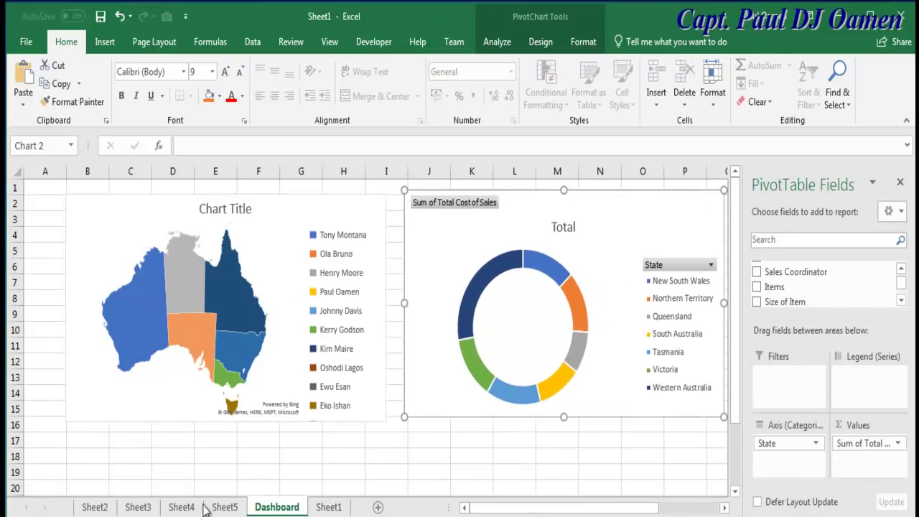
- Fetch the line PivotChart from Sheet4 and return to the Dashboard
left_click(224, 507)
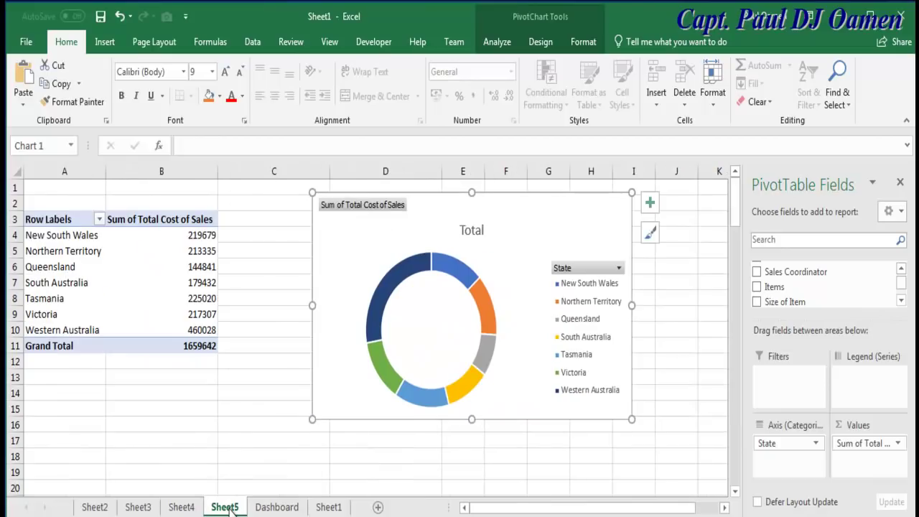
left_click(182, 507)
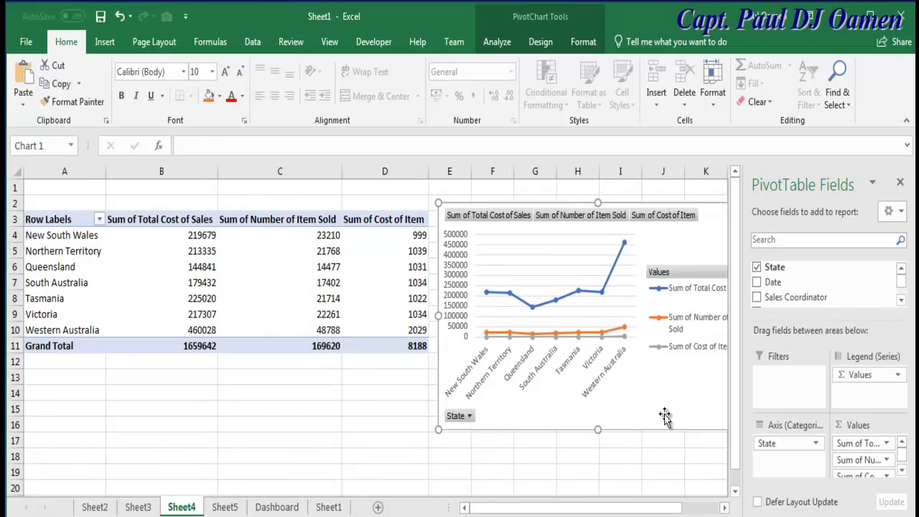
left_click(277, 507)
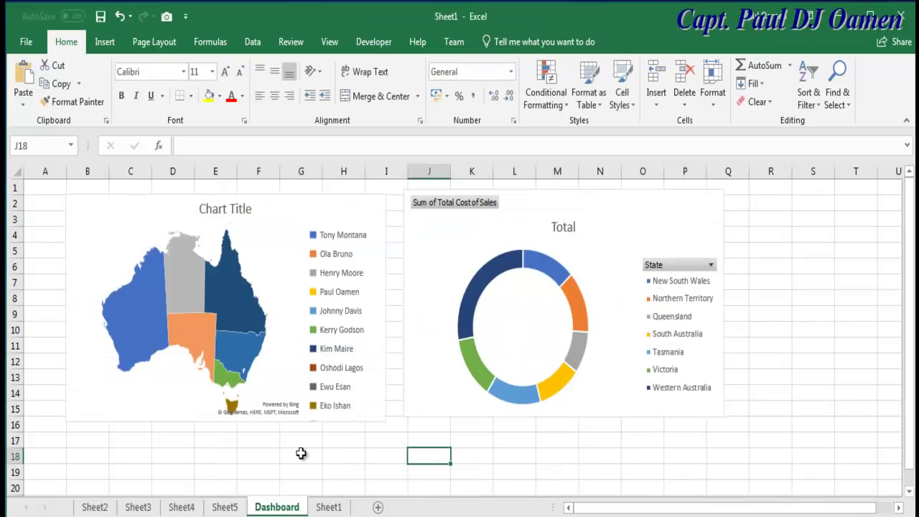
- Paste the line chart at B17 and bring the Sheet3 column chart over to J17
left_click(69, 446)
key("ctrl+v")
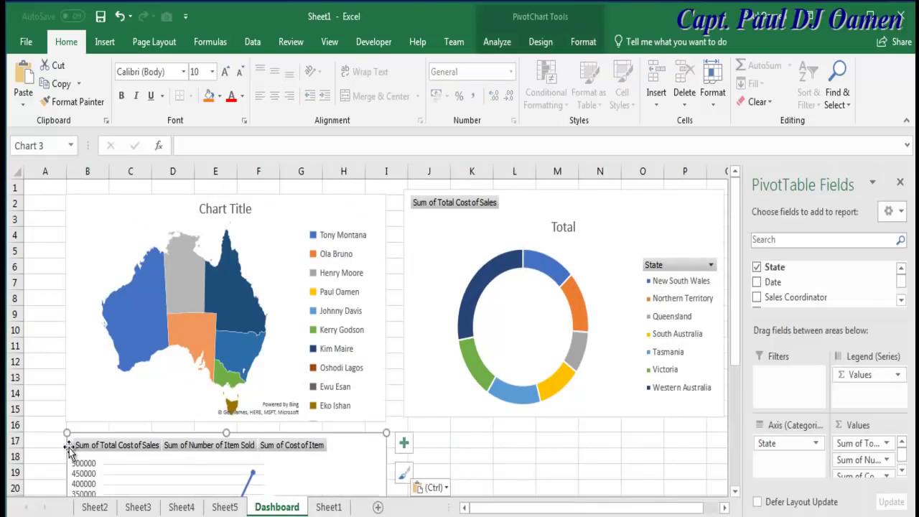
left_click(140, 506)
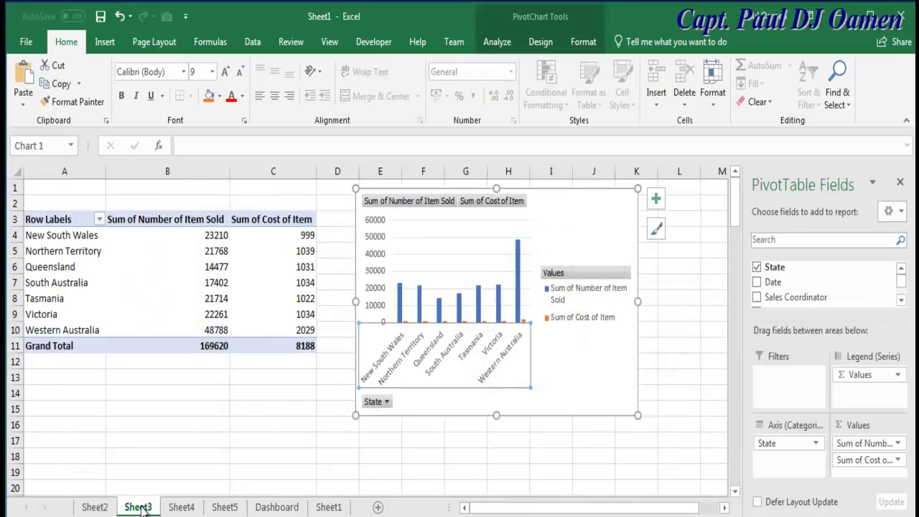
left_click(590, 386)
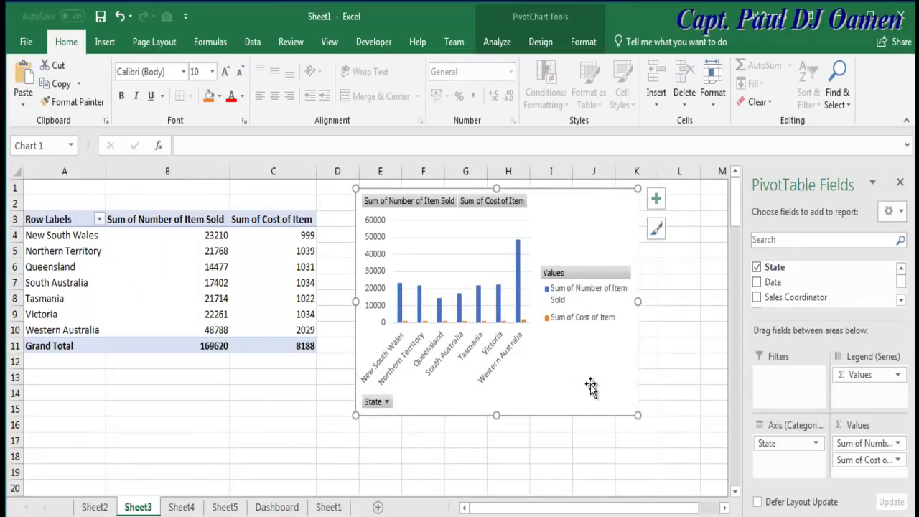
left_click(277, 507)
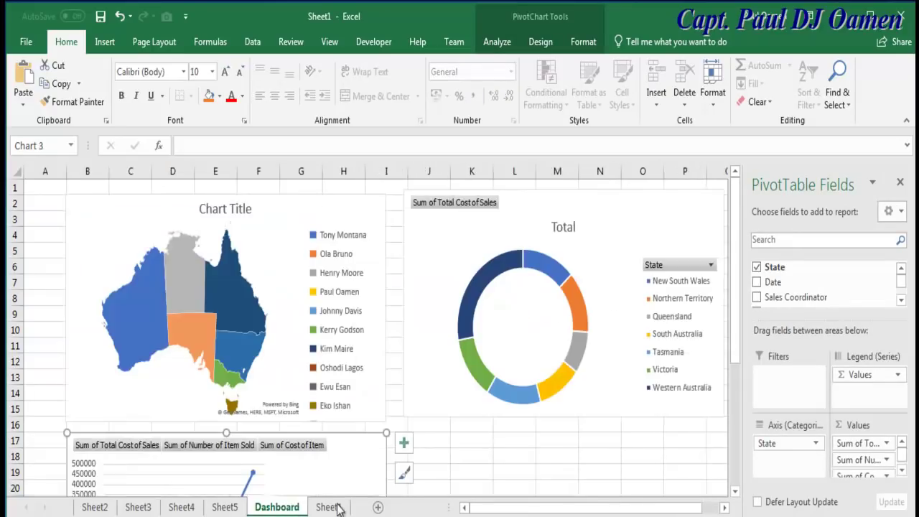
left_click(545, 444)
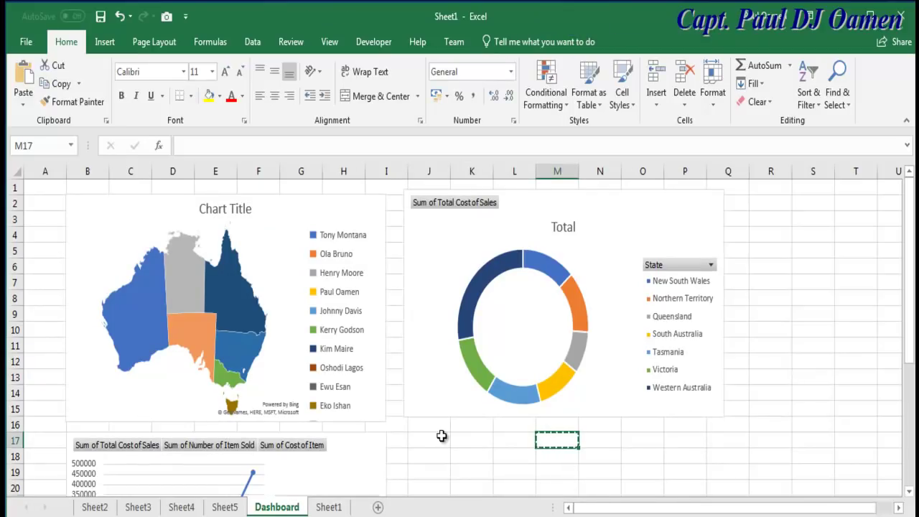
left_click(421, 440)
key("ctrl+v")
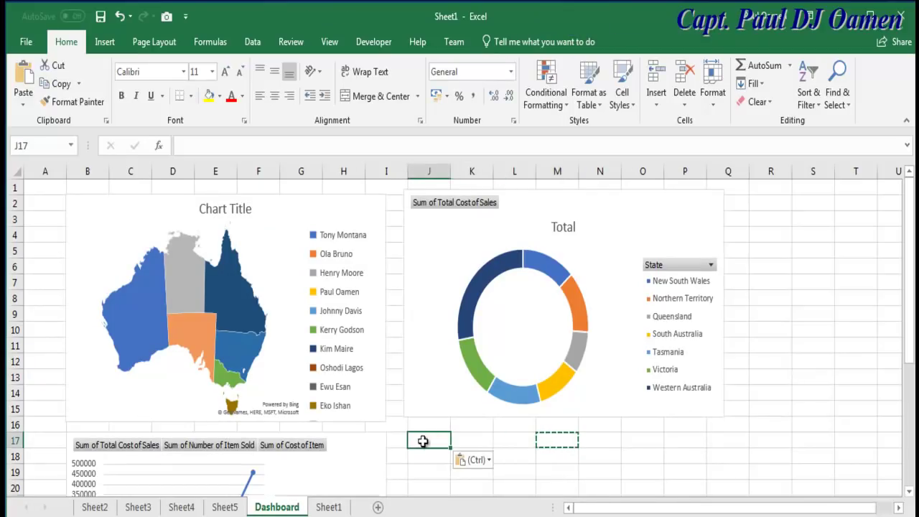
- Recopy the column chart from Sheet3, paste it at K18 and place it beside the line chart
left_click(135, 507)
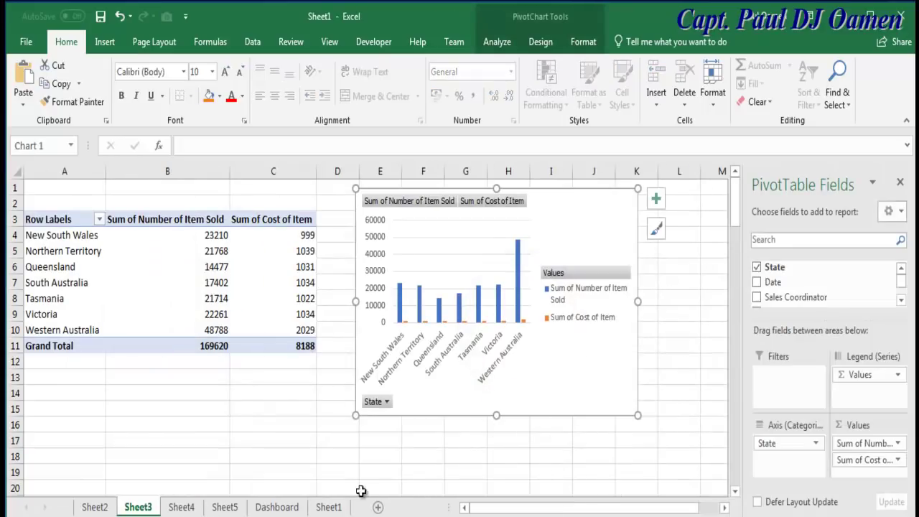
left_click(275, 508)
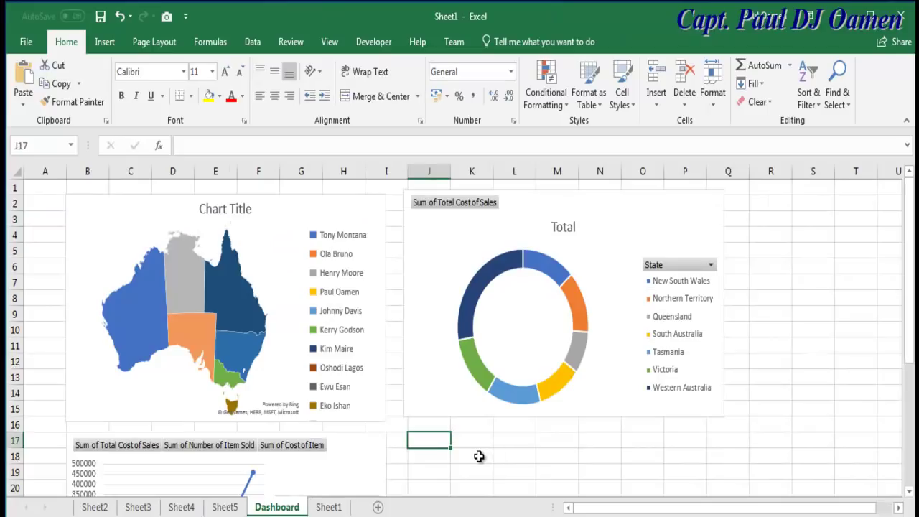
left_click(468, 455)
key("ctrl+v")
mouse_move(667, 470)
left_mouse_down()
mouse_move(586, 457)
mouse_move(609, 444)
left_mouse_up()
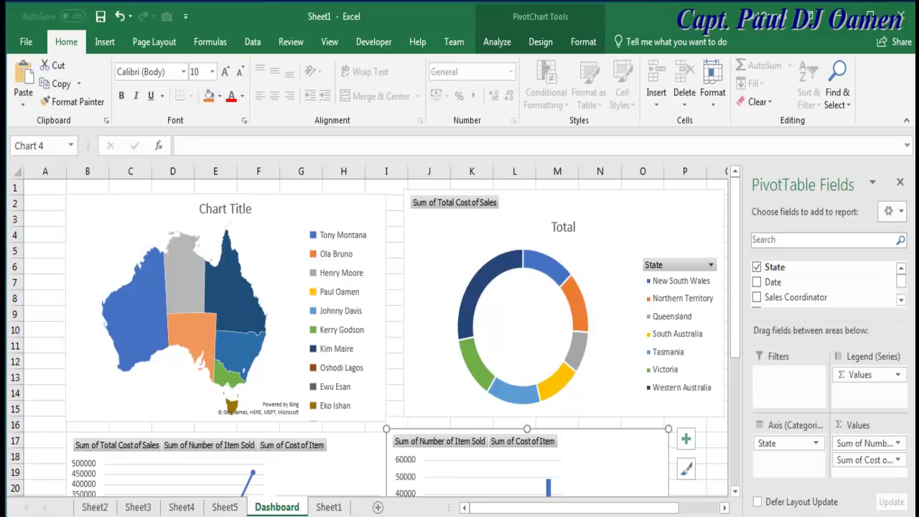
- Paste the Sheet2 horizontal bar chart at Q17 and move it beside the column chart, with the ribbon collapsed
left_click(102, 510)
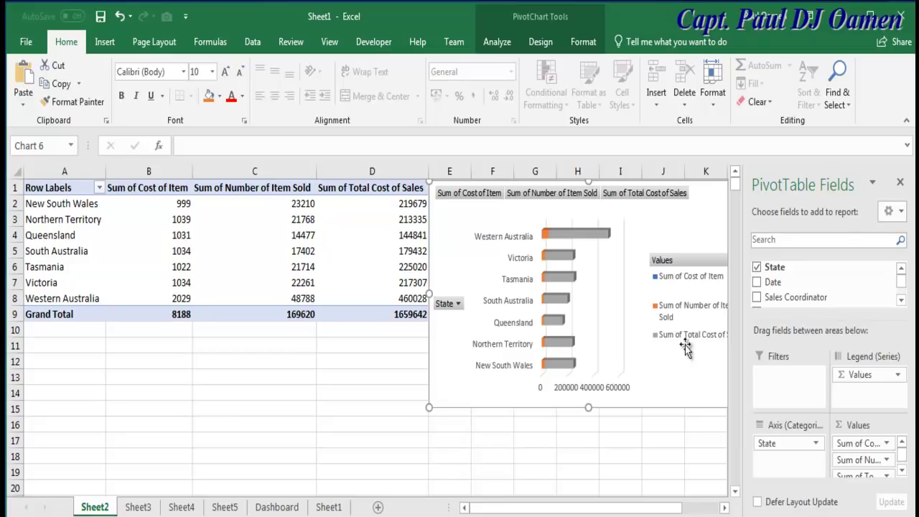
left_click(286, 509)
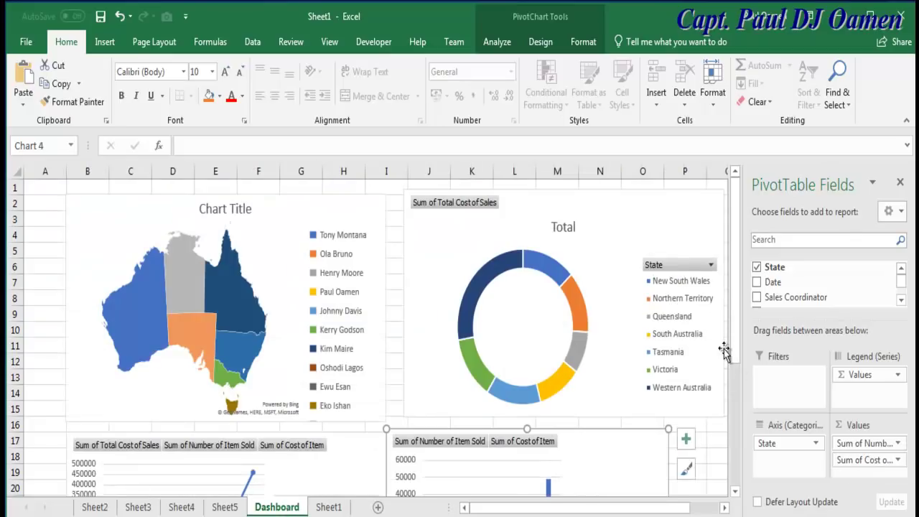
left_click_drag(738, 309, 743, 490)
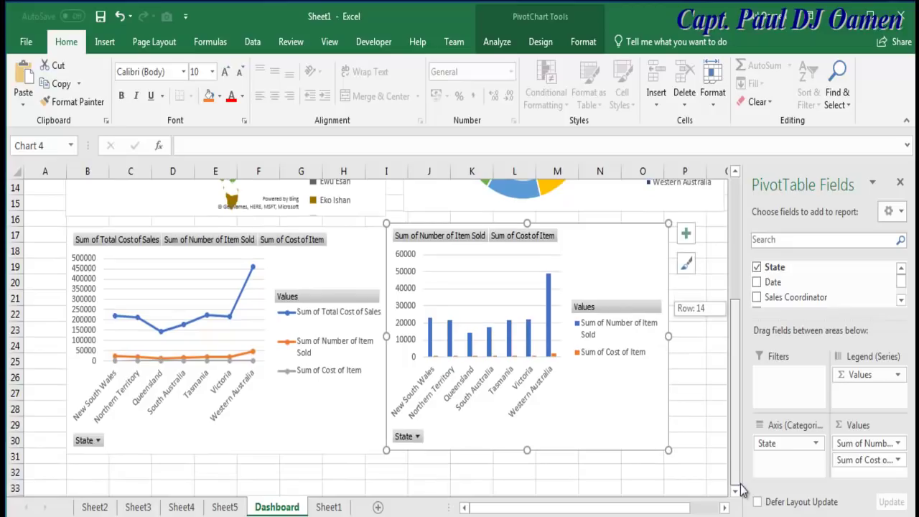
left_click(899, 182)
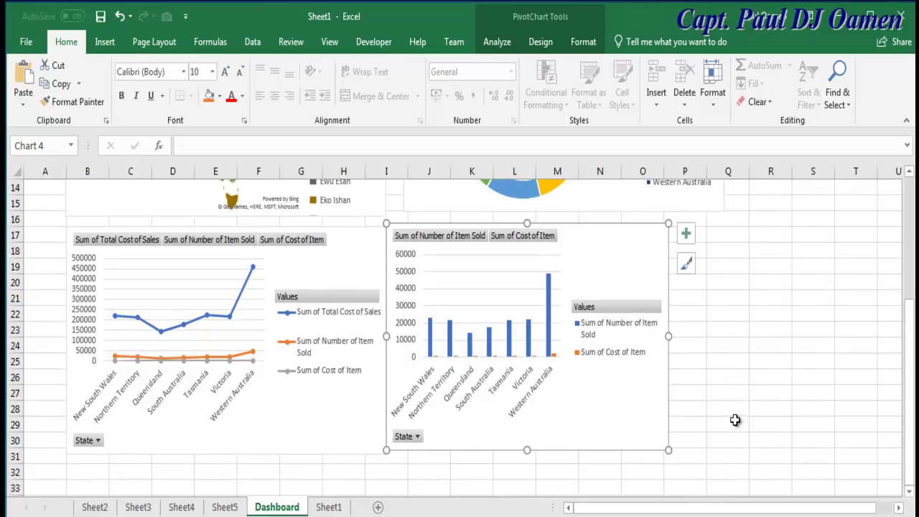
left_click(731, 232)
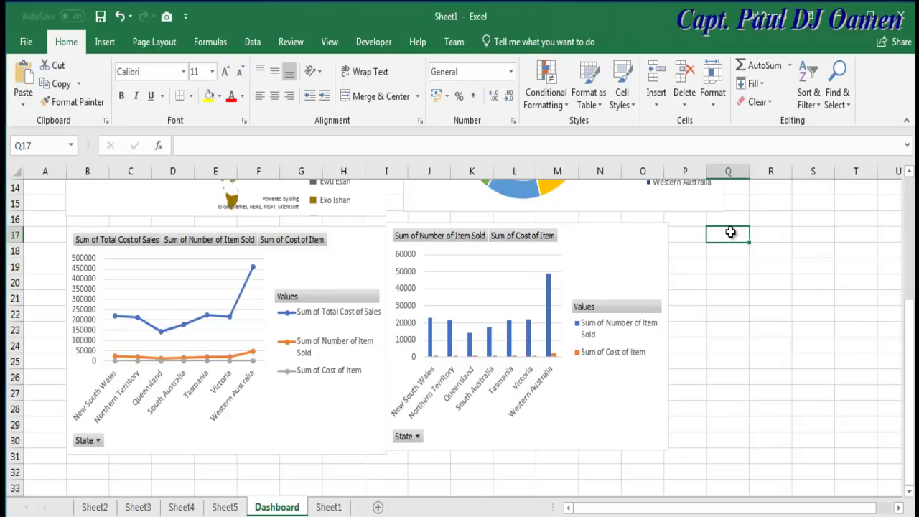
key("ctrl+v")
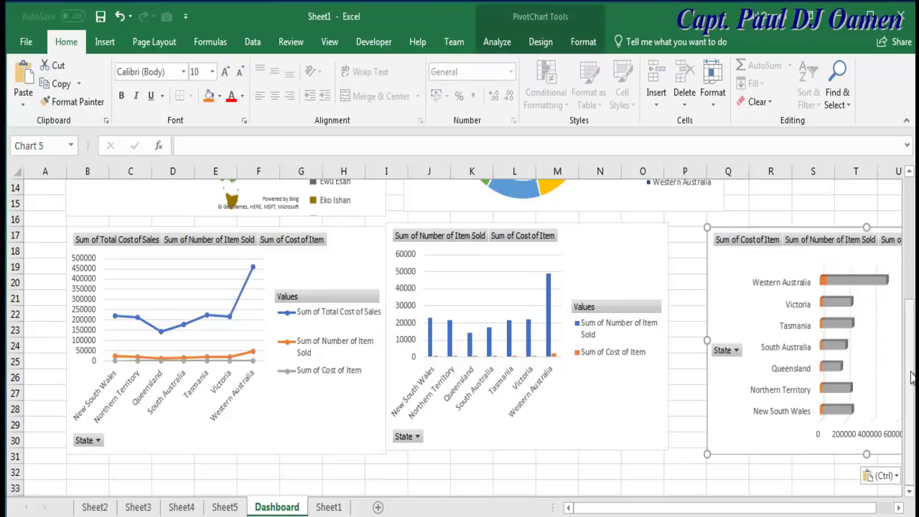
left_click(906, 122)
left_click_drag(910, 287, 913, 203)
key("ctrl+v")
left_click_drag(723, 331, 704, 328)
left_click_drag(910, 205, 910, 190)
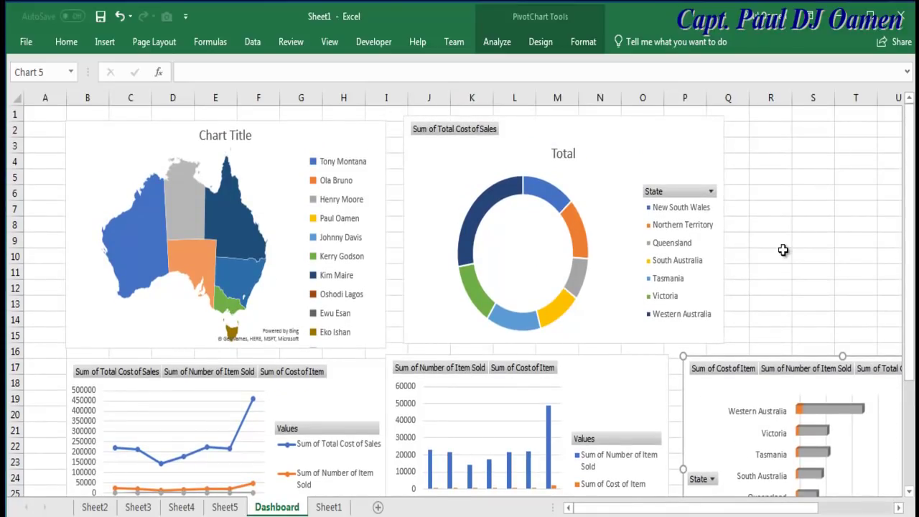
- Rearrange the charts: doughnut to the right, line chart to top middle, map to lower left
left_click(359, 140)
left_click(104, 42)
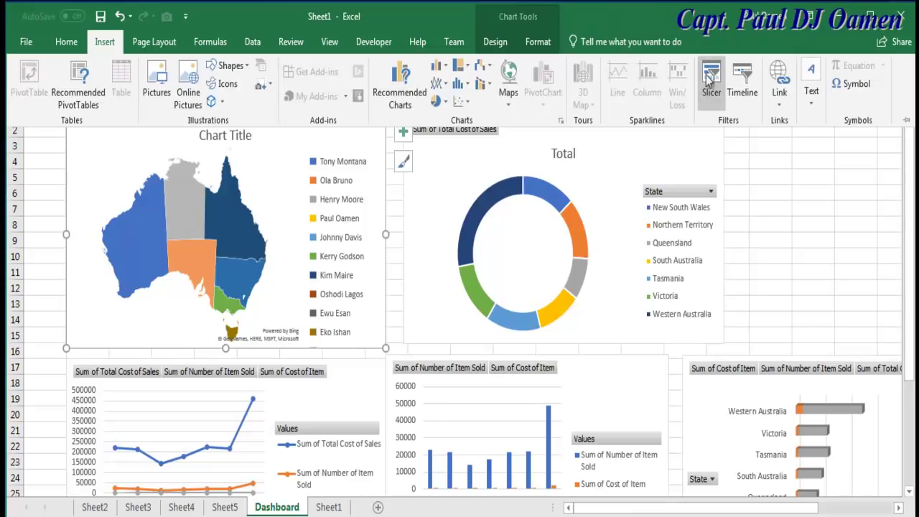
left_click(513, 244)
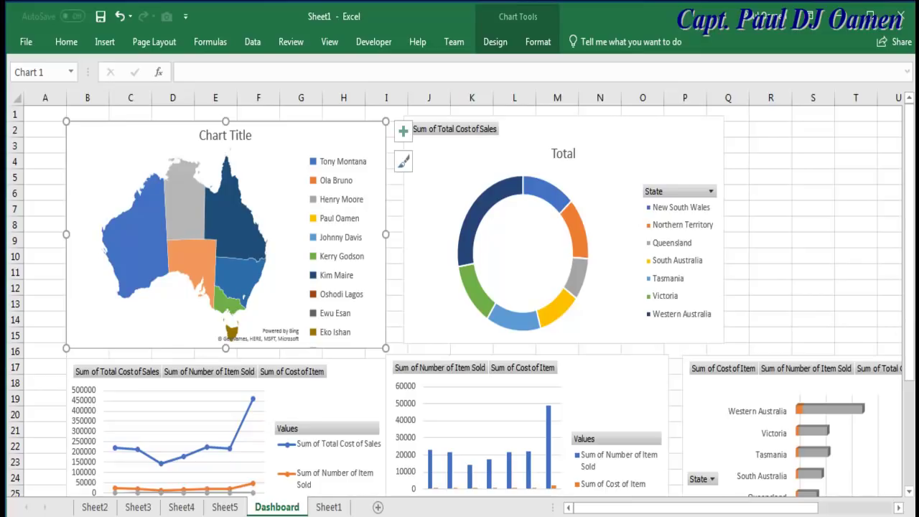
left_click(556, 233)
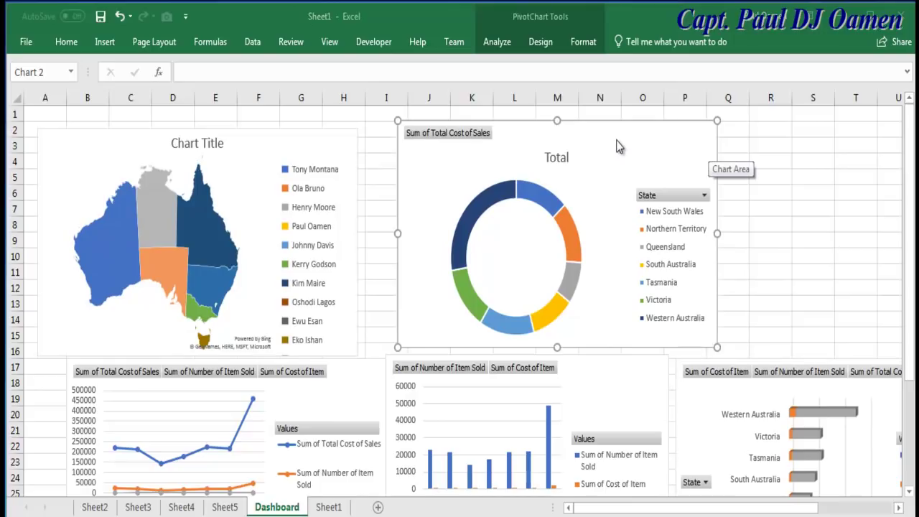
left_click_drag(613, 141, 833, 150)
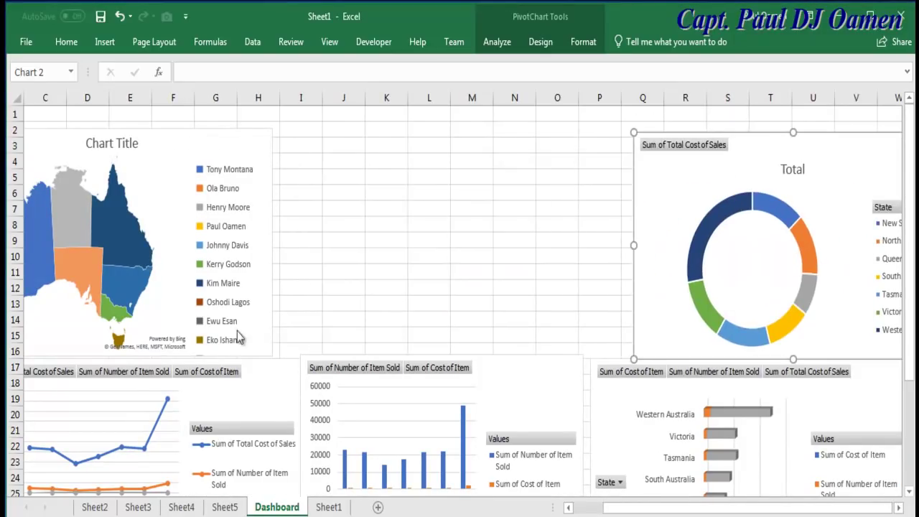
left_click_drag(228, 387, 561, 149)
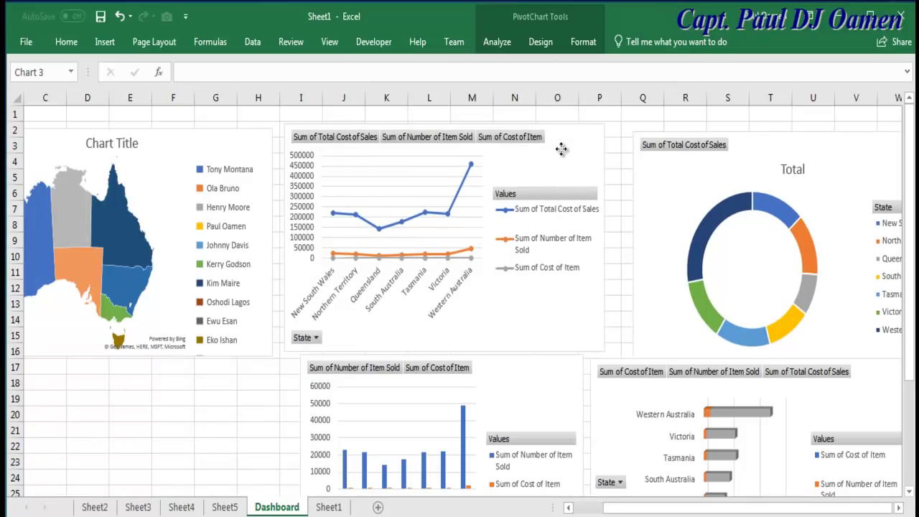
left_click_drag(207, 144, 245, 406)
- Widen the line chart leftward to column C and nudge the doughnut and map charts into place
left_click(549, 149)
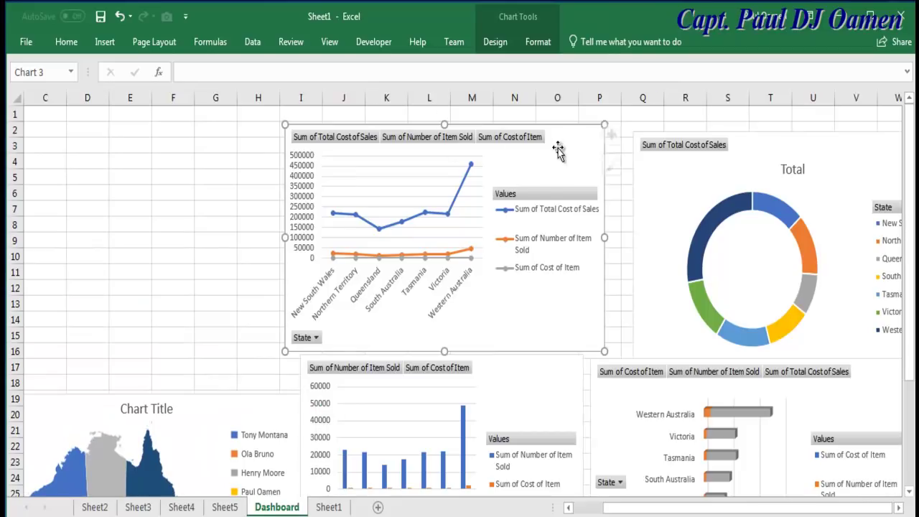
mouse_move(285, 240)
left_mouse_down()
mouse_move(148, 237)
mouse_move(92, 242)
mouse_move(64, 257)
left_mouse_up()
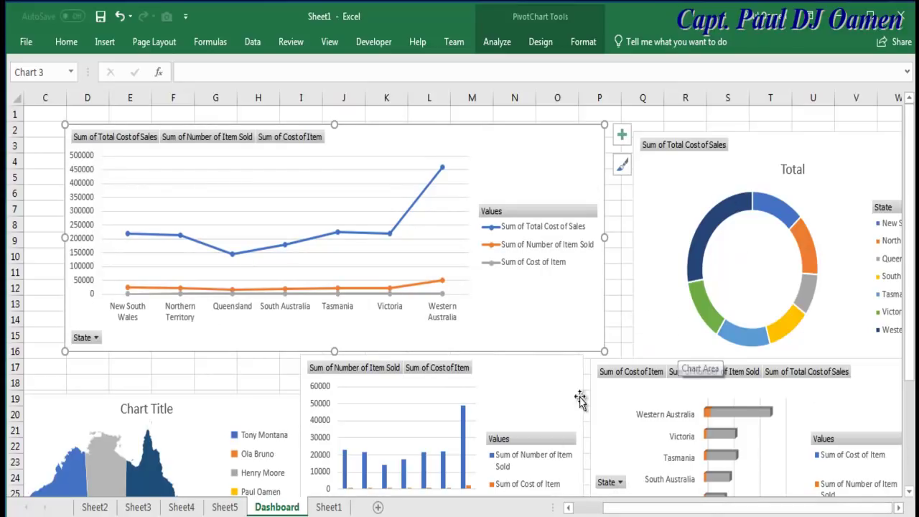
left_click_drag(763, 148, 748, 138)
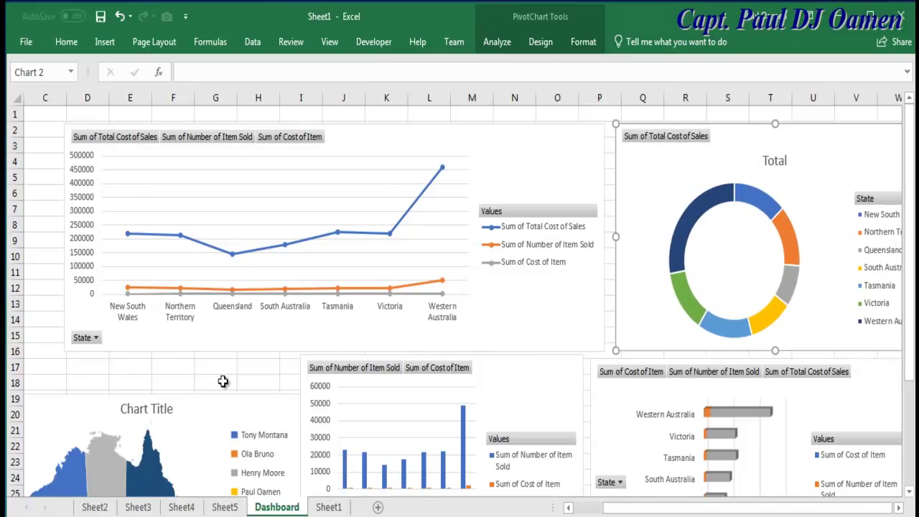
left_click_drag(208, 402, 213, 361)
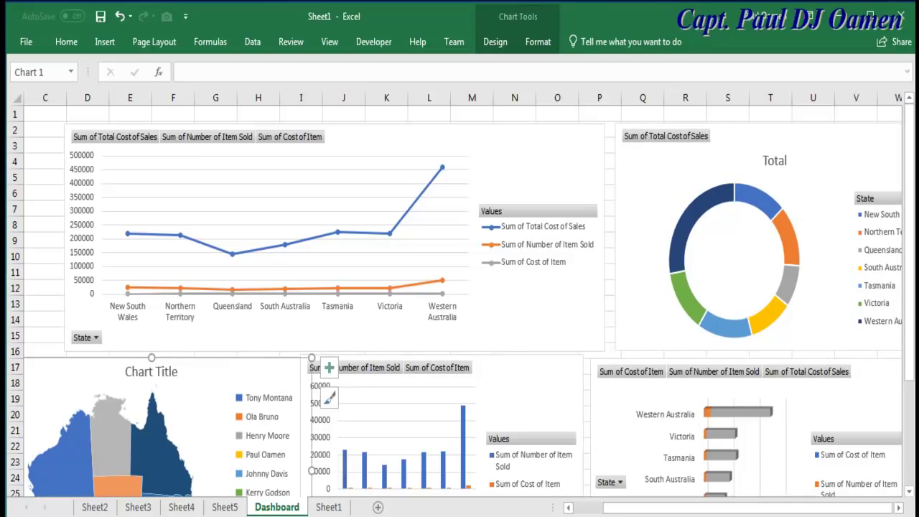
- Click an empty cell and pin the ribbon open with Ctrl+F1
left_click_drag(910, 330, 910, 330)
left_click(40, 211)
left_click(41, 161)
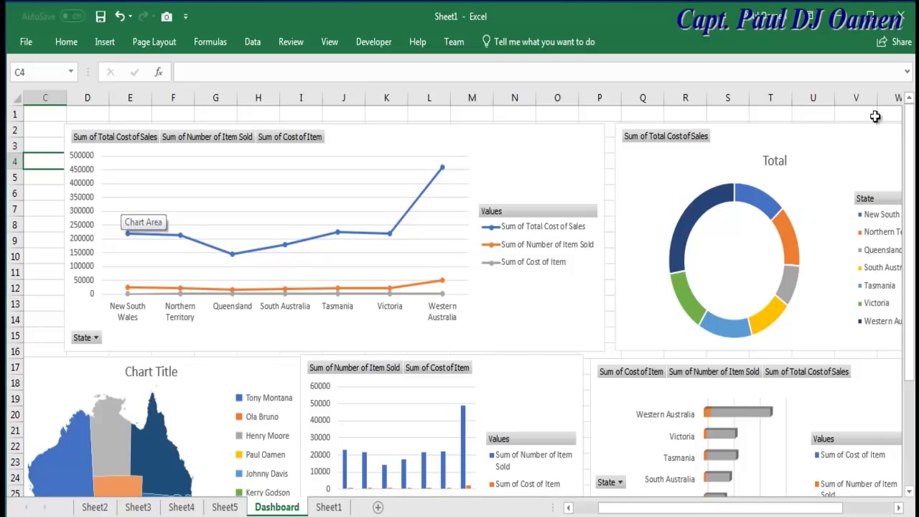
key("ctrl+F1")
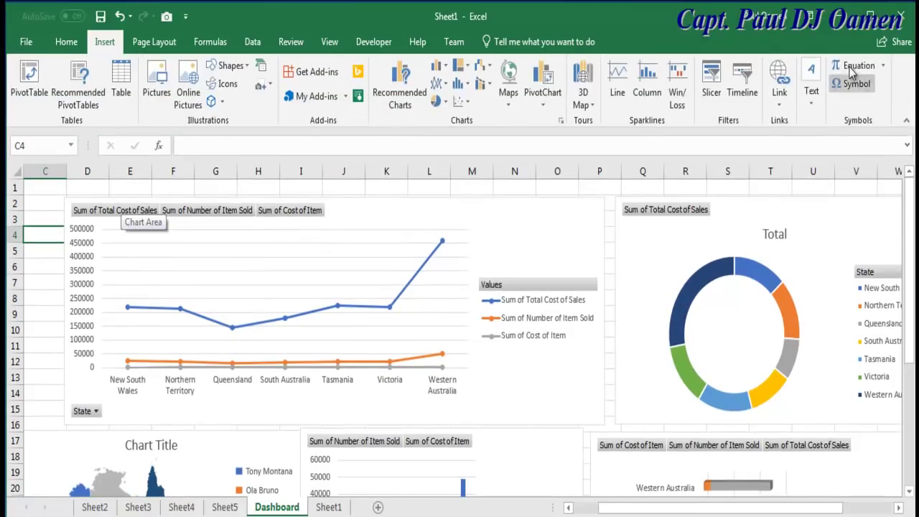
- Turn off gridlines on the Page Layout tab and nudge the line chart slightly left
left_click(155, 43)
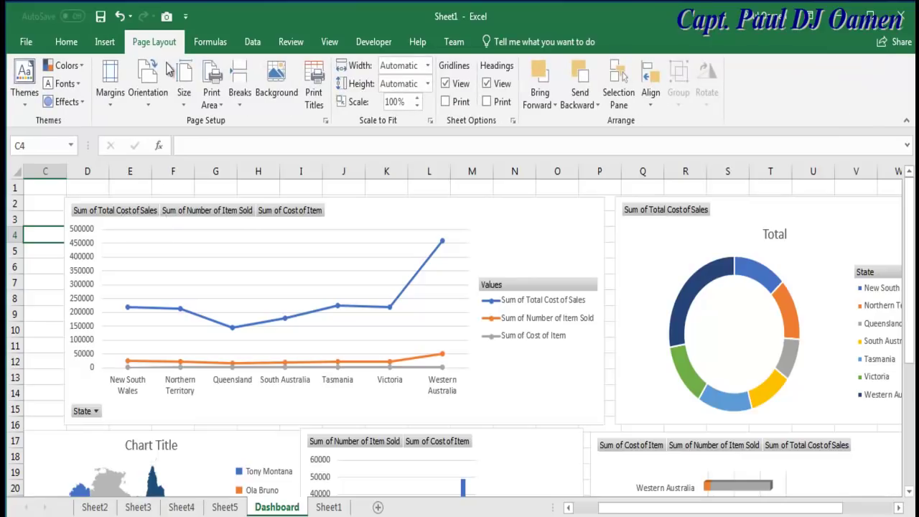
left_click(446, 84)
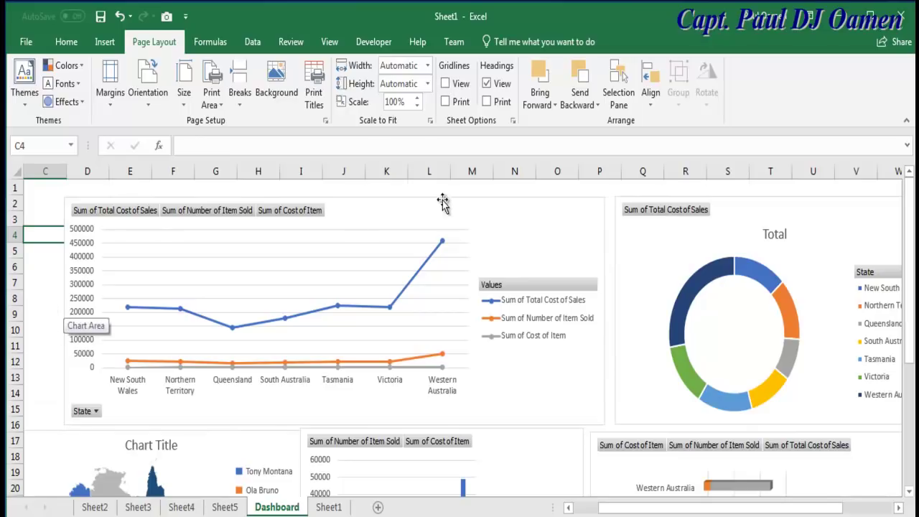
left_click_drag(503, 207, 484, 208)
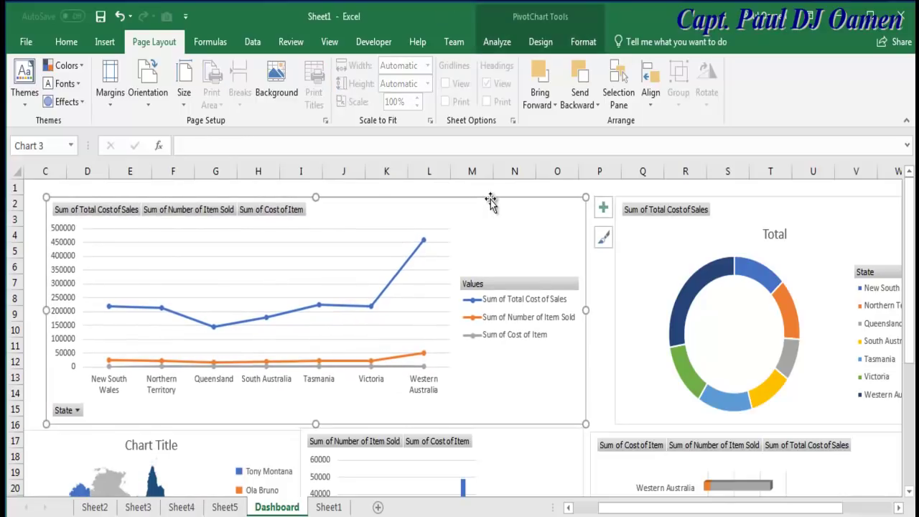
- Hide the row and column headings on the Dashboard sheet
left_click(61, 165)
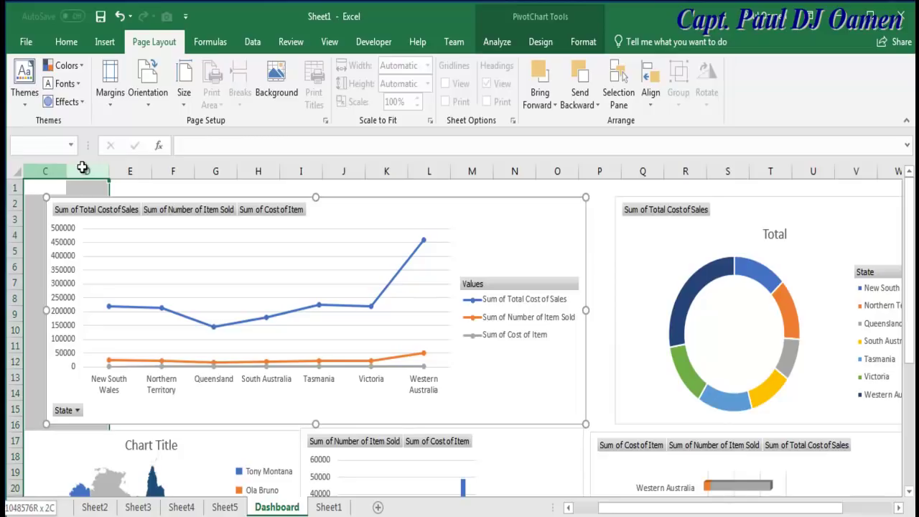
left_click(172, 187)
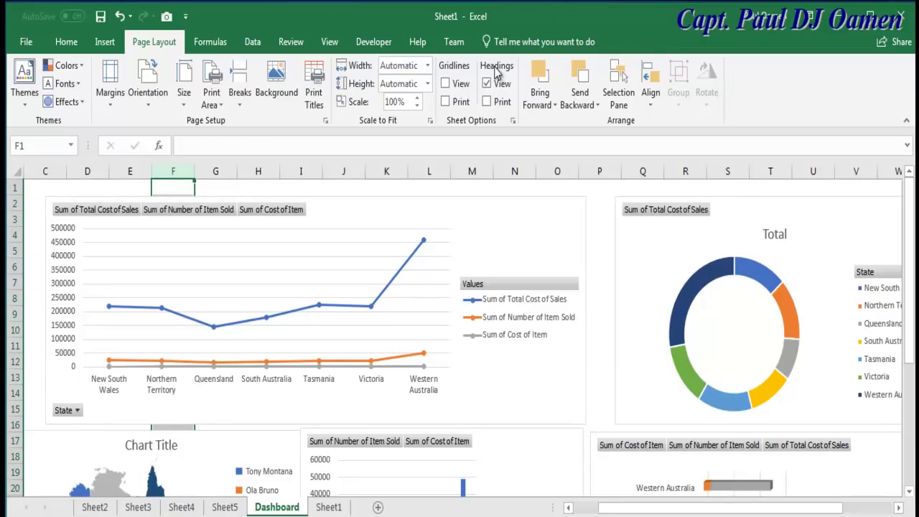
left_click(487, 84)
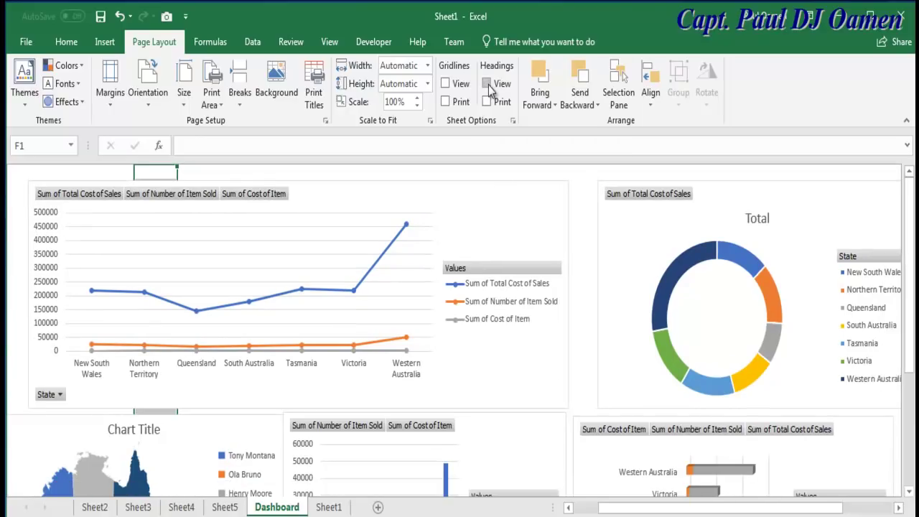
left_click(587, 284)
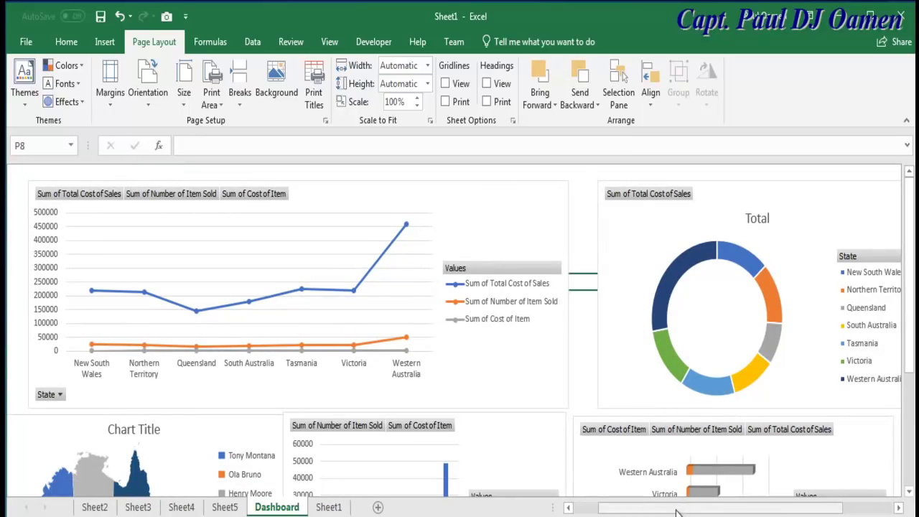
- Shorten the line chart, then move the map chart up beneath it and narrow its left side
left_click_drag(676, 512, 651, 511)
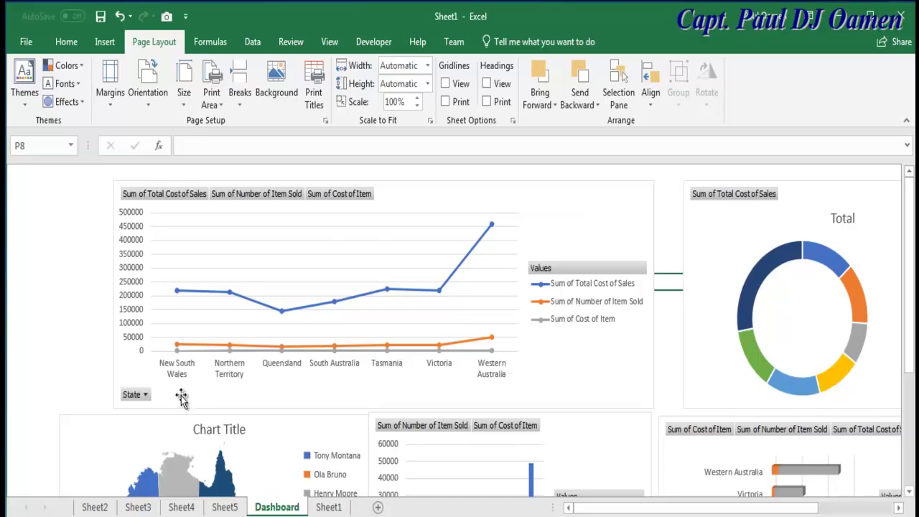
mouse_move(913, 344)
left_mouse_down()
mouse_move(909, 488)
mouse_move(908, 334)
left_mouse_up()
left_click(776, 216)
left_click(590, 206)
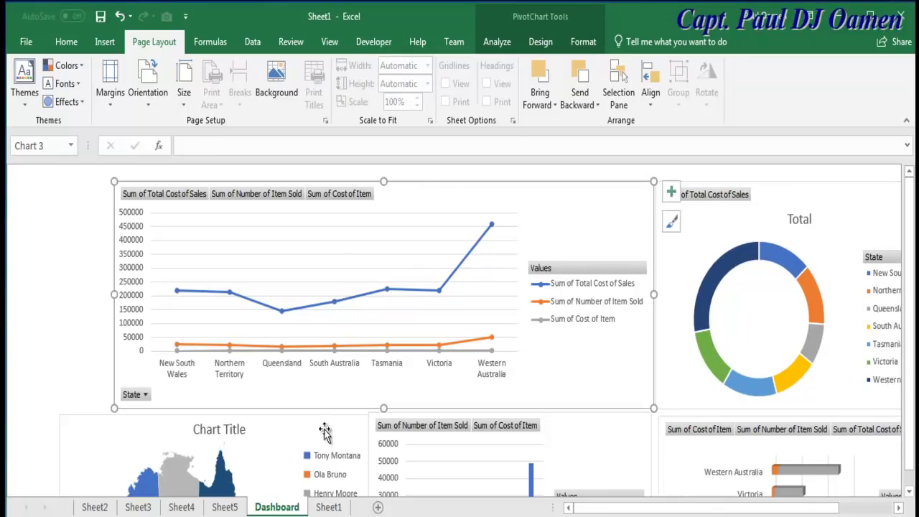
left_click_drag(384, 408, 390, 367)
left_click_drag(303, 427, 318, 385)
left_click_drag(75, 484, 115, 482)
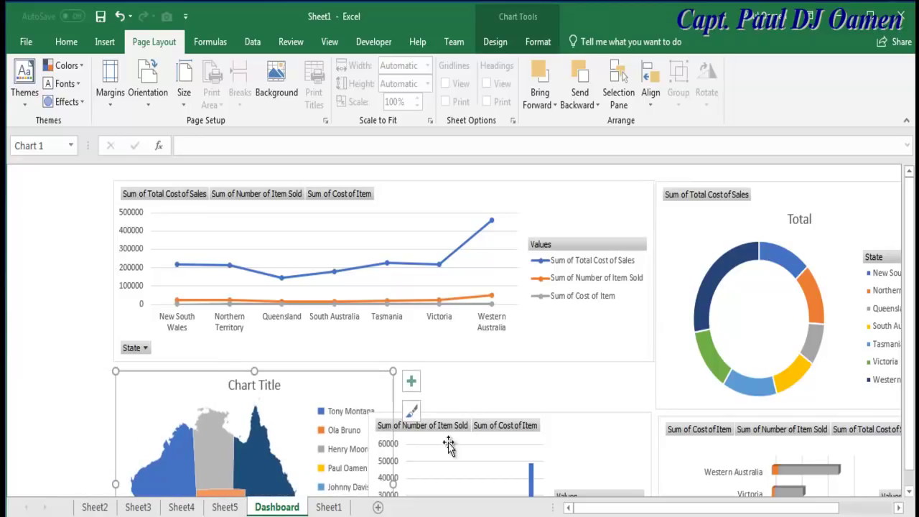
- Select the line PivotChart ready for adding slicers
left_click(458, 347)
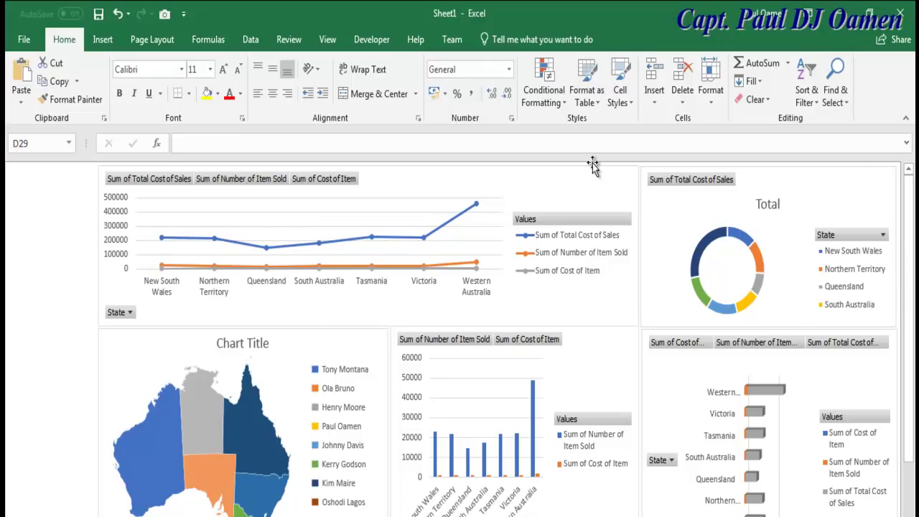
left_click(573, 181)
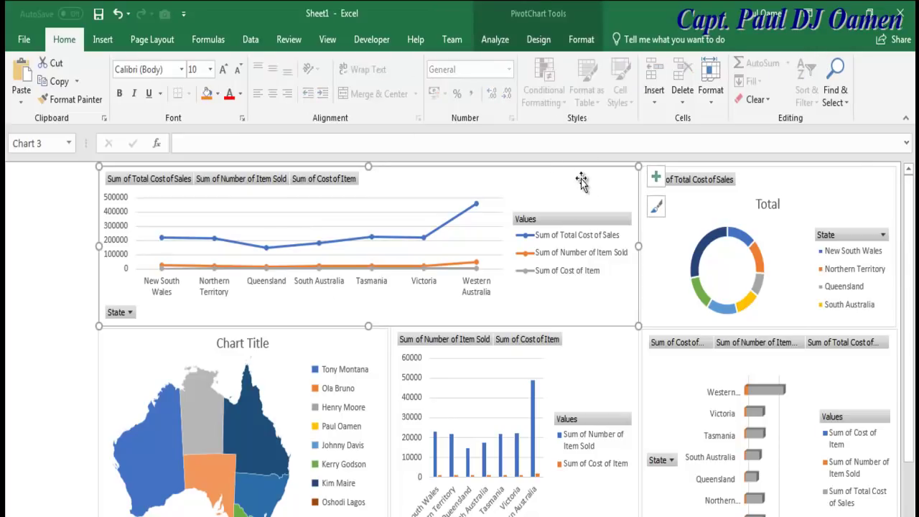
left_click(101, 42)
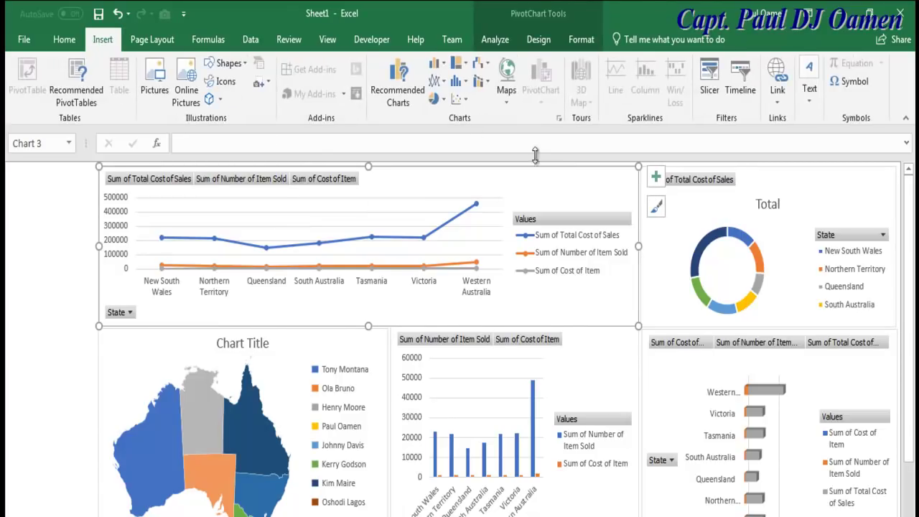
- Insert State, Sales Coordinator and Items slicers and drag the State slicer to the left edge
left_click(716, 78)
left_click_drag(713, 164, 725, 127)
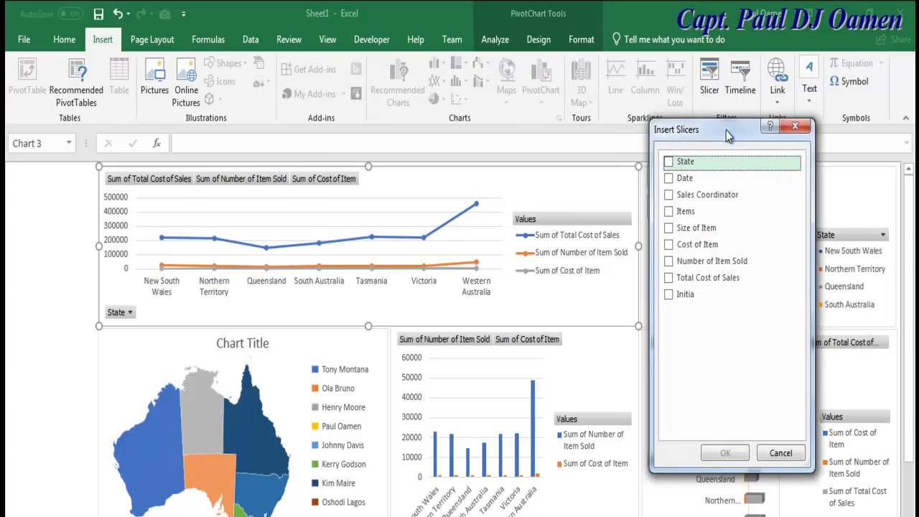
left_click(668, 162)
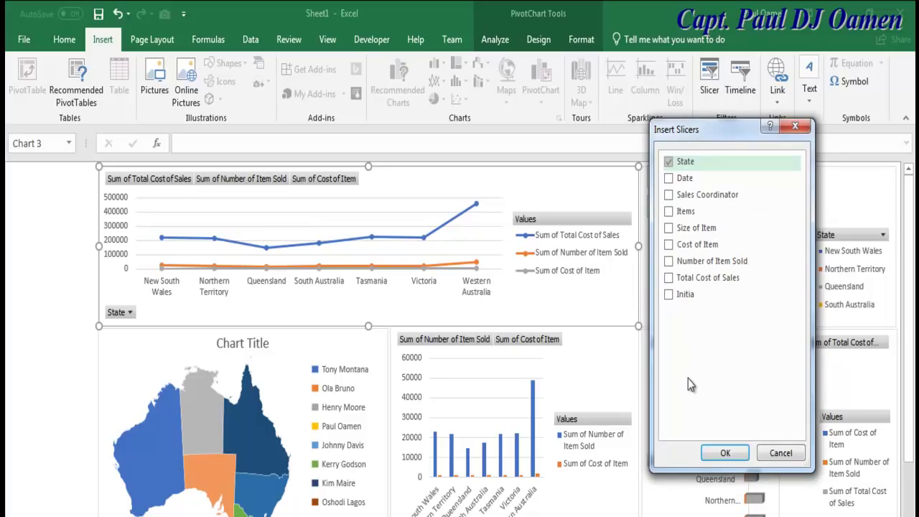
left_click(669, 196)
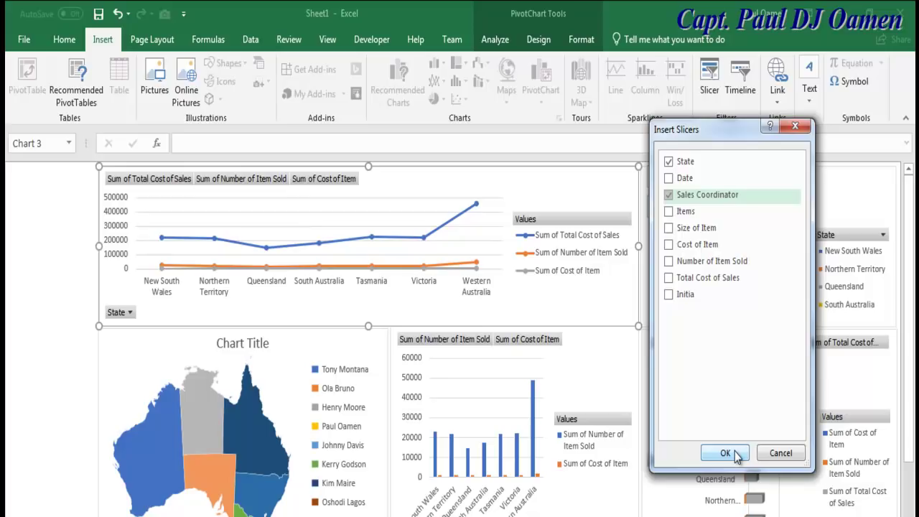
left_click(669, 211)
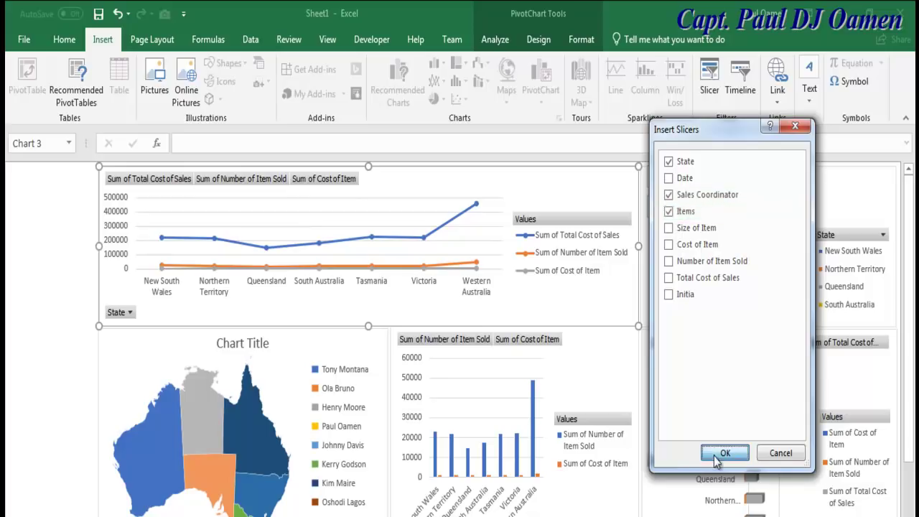
left_click(724, 454)
left_click_drag(414, 210, 48, 177)
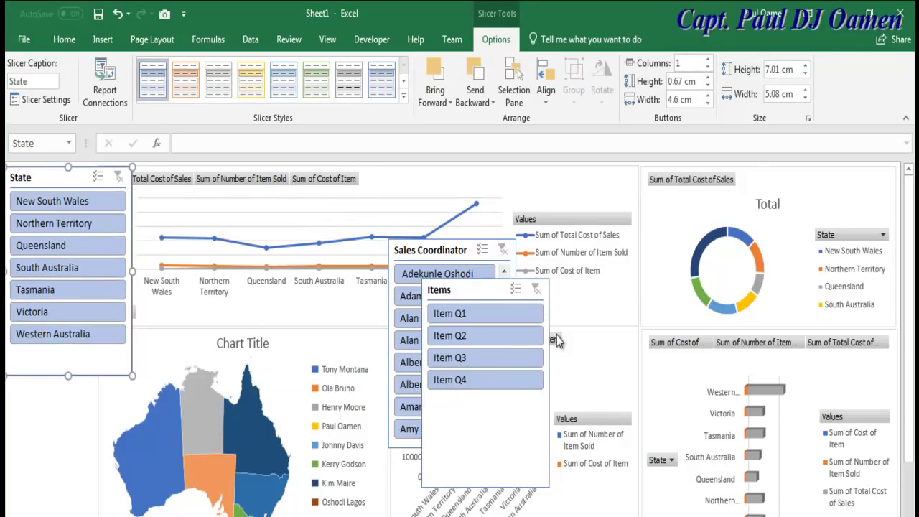
- Move the Sales Coordinator slicer below State, auto-hide the ribbon, and move Items to the bottom-left
left_click_drag(469, 245, 58, 382)
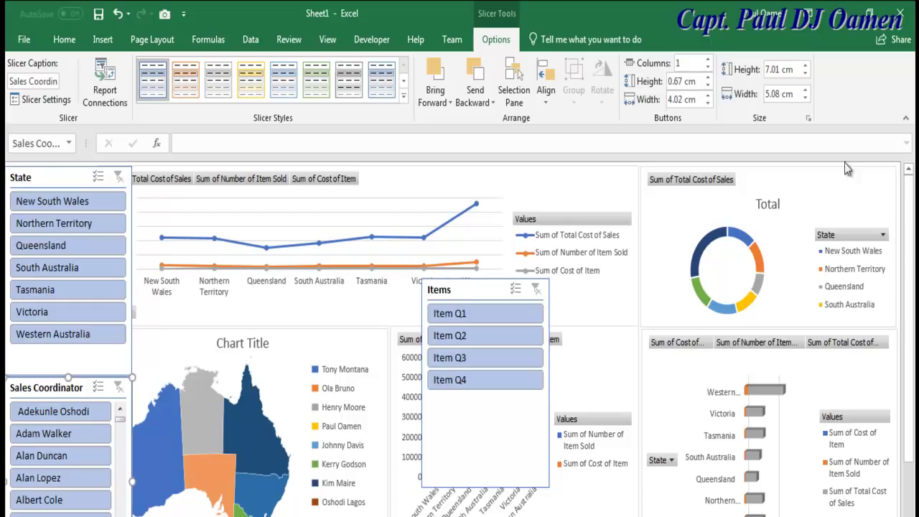
left_click(807, 15)
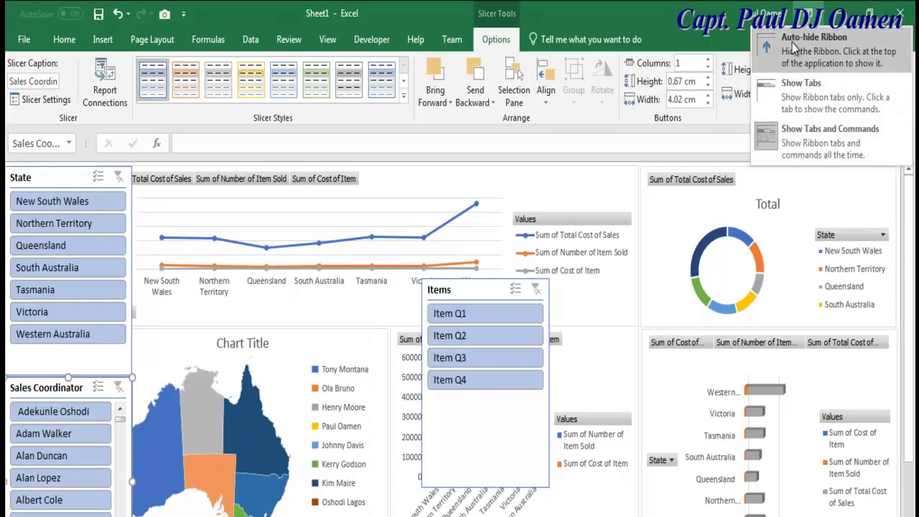
left_click(795, 43)
left_click_drag(507, 185, 68, 486)
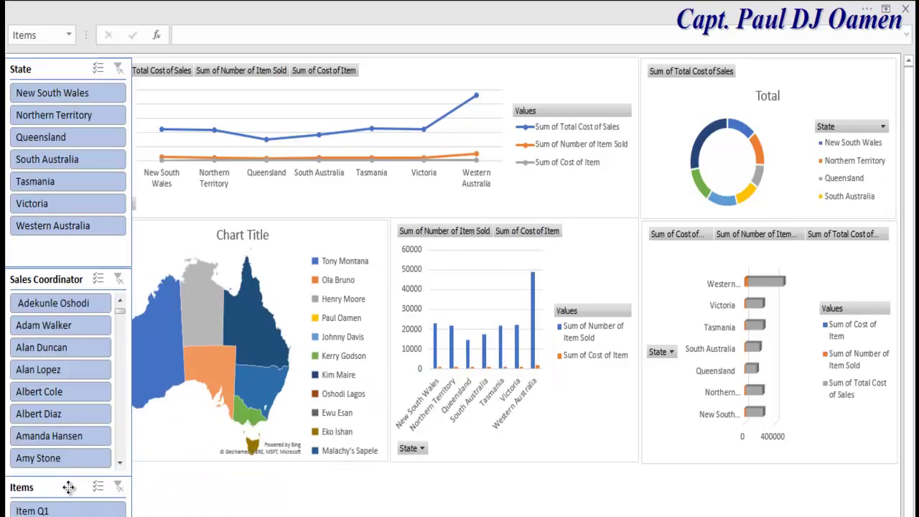
- Shorten the State slicer and close up Sales Coordinator and Items beneath it in one column
left_click(79, 257)
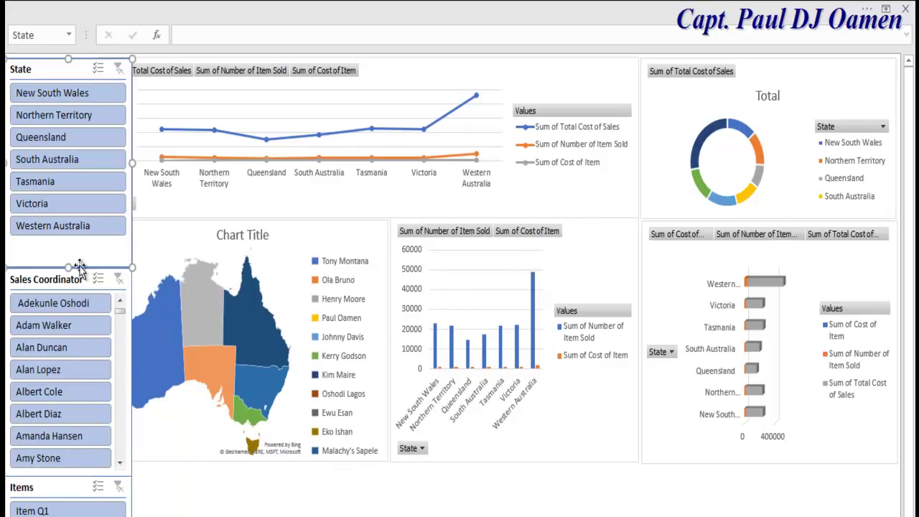
left_click_drag(68, 267, 71, 245)
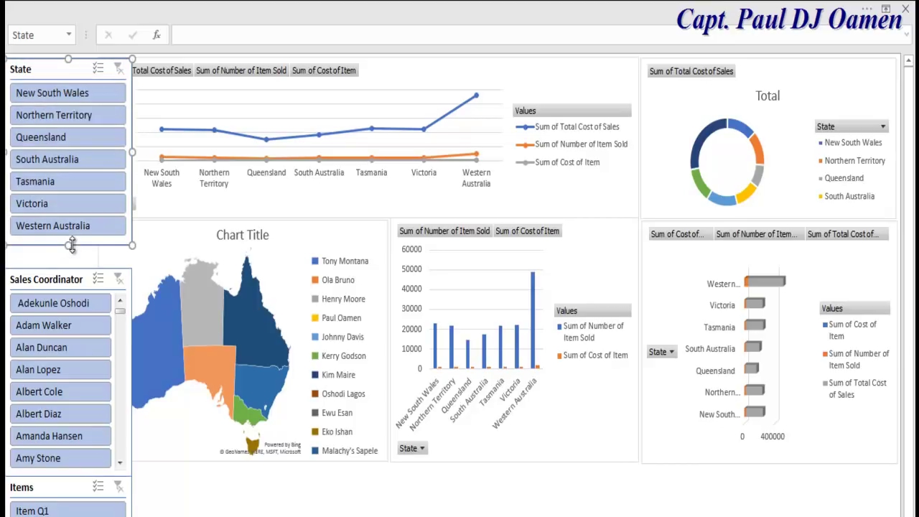
left_click_drag(85, 280, 84, 251)
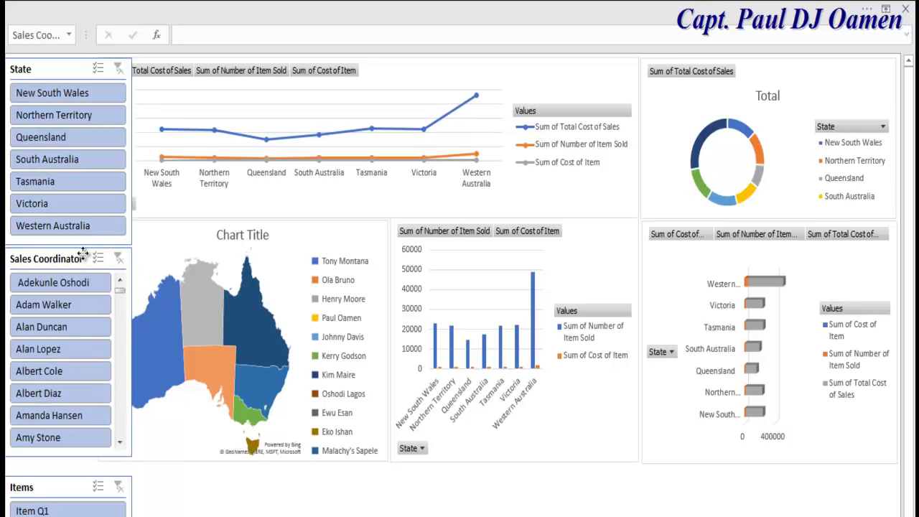
left_click_drag(65, 487, 64, 470)
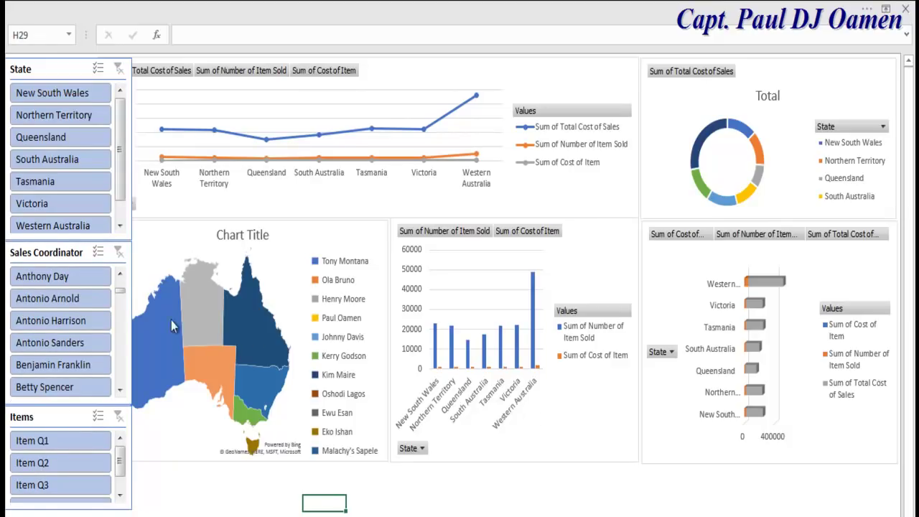
- Try the State slicer on each state in turn, then clear the State filter
left_click(28, 95)
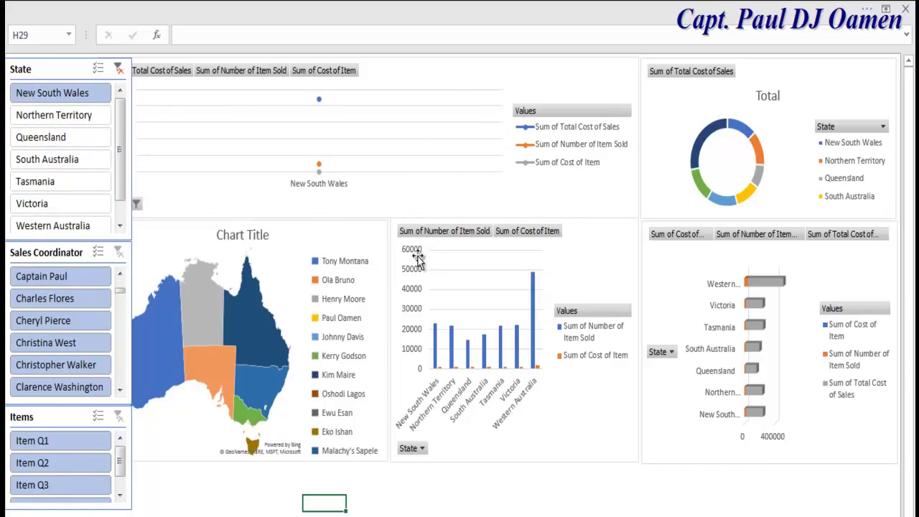
left_click(50, 140)
left_click(48, 162)
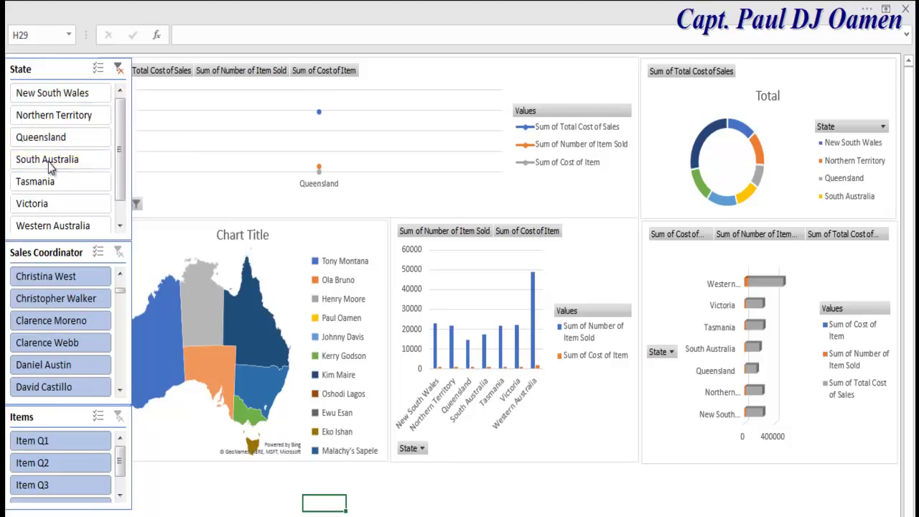
left_click(55, 205)
left_click(54, 226)
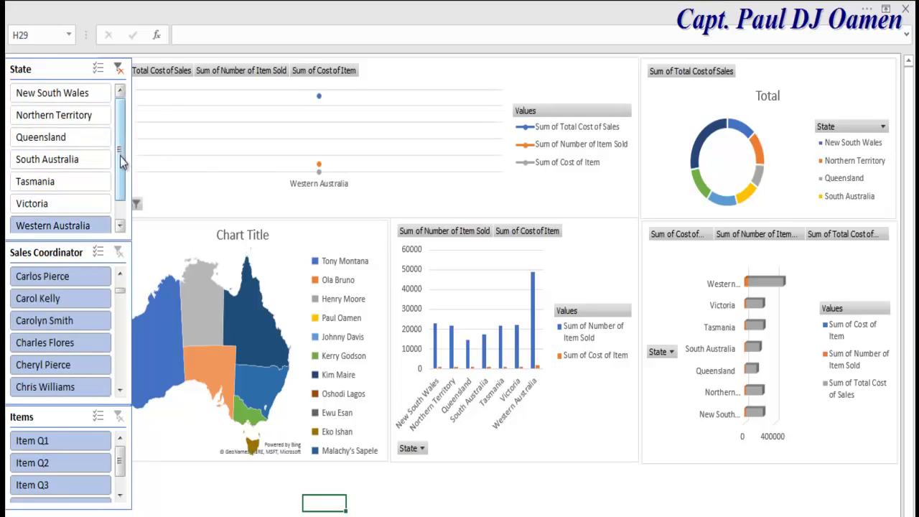
scroll(124, 172, "down", 1)
left_click(54, 93)
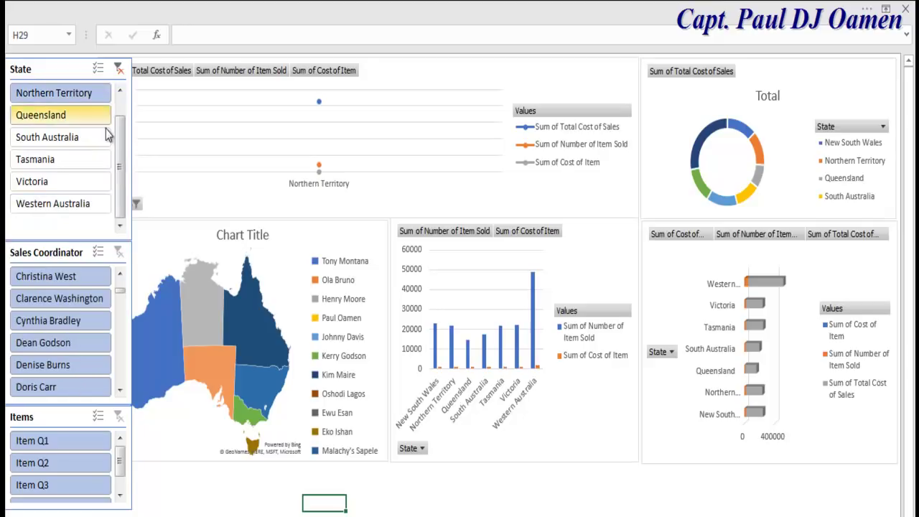
left_click(120, 93)
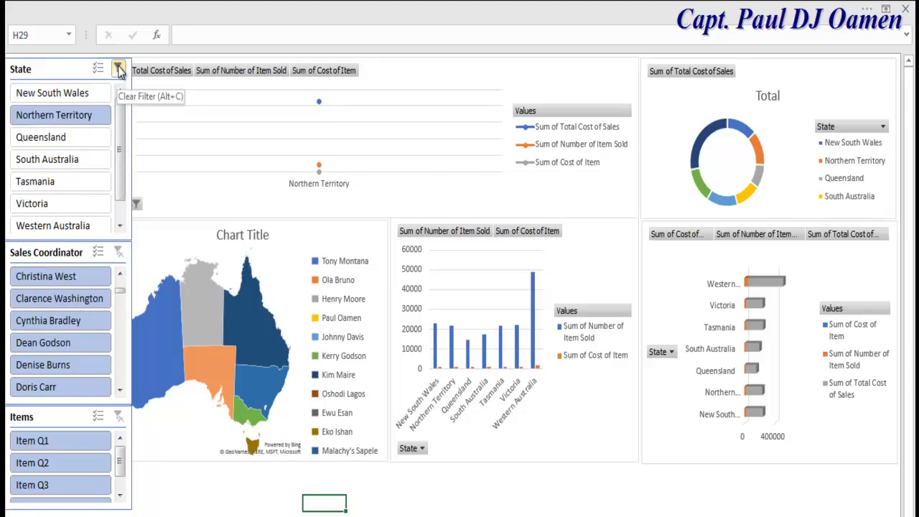
left_click(119, 68)
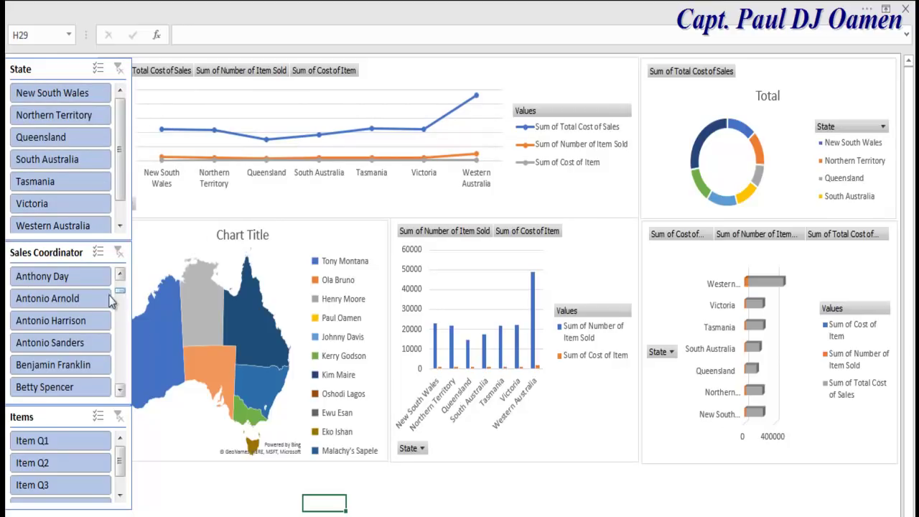
- Filter by individual sales coordinators, then narrow the Items slicer to Item Q3
left_click(45, 344)
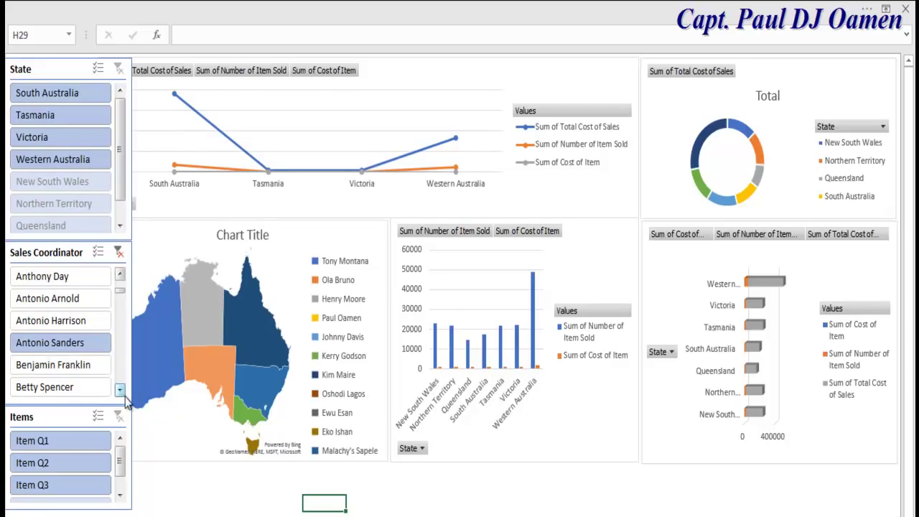
left_click_drag(118, 296, 118, 382)
left_click(106, 386)
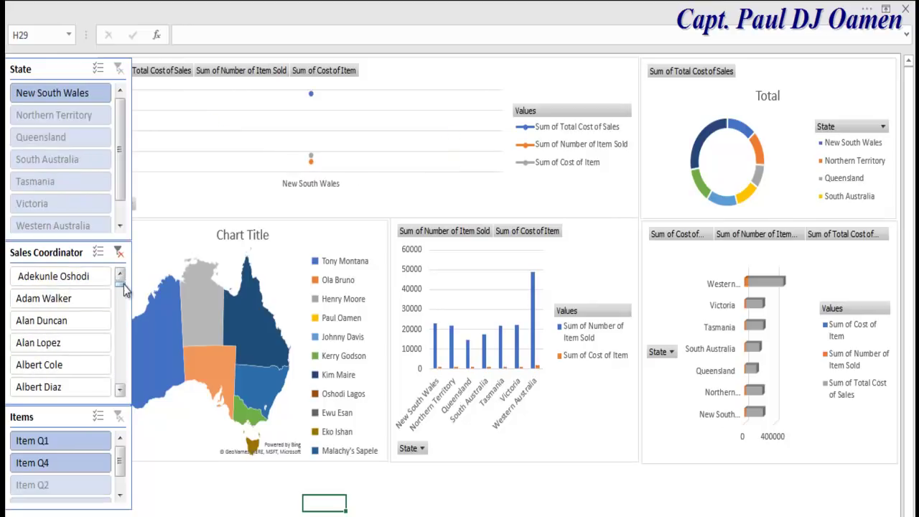
left_click(56, 277)
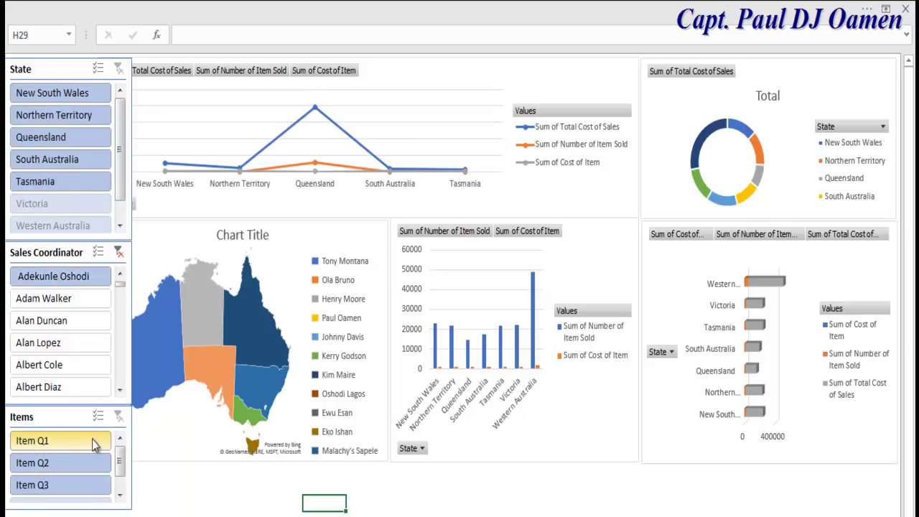
scroll(119, 464, "down", 1)
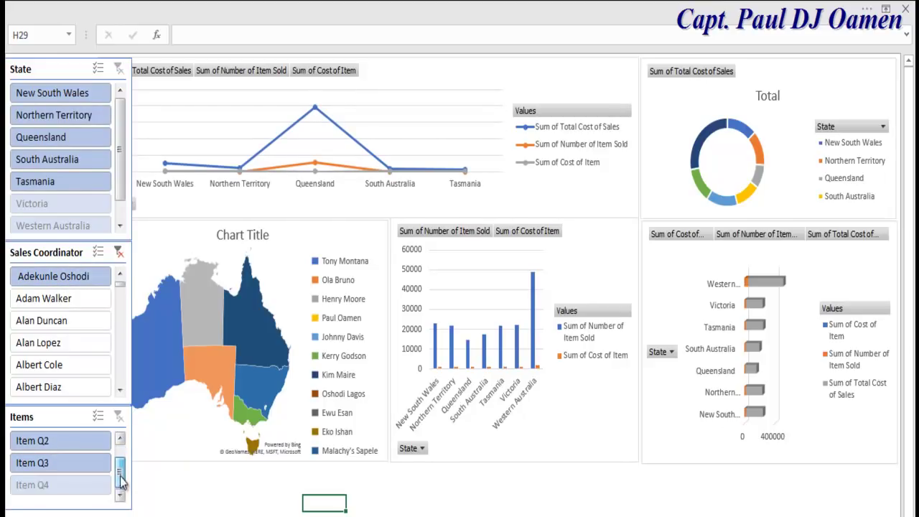
left_click(53, 486)
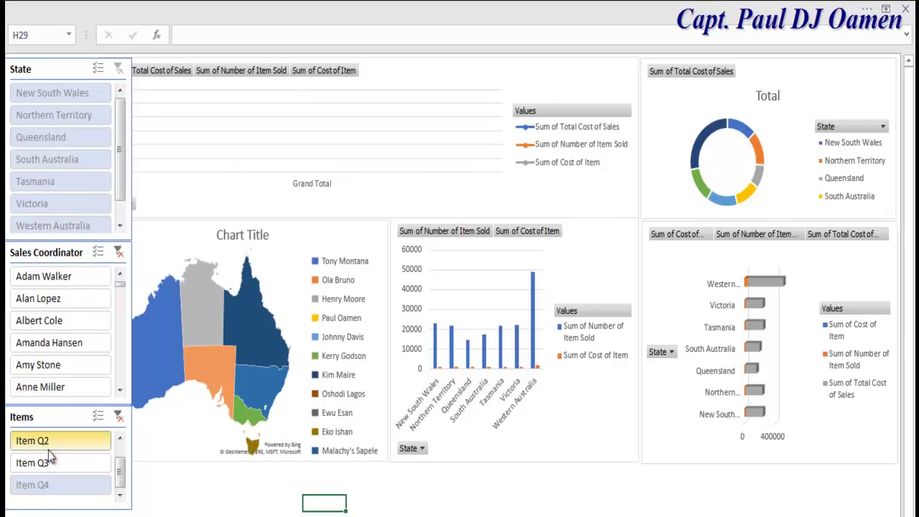
left_click(42, 463)
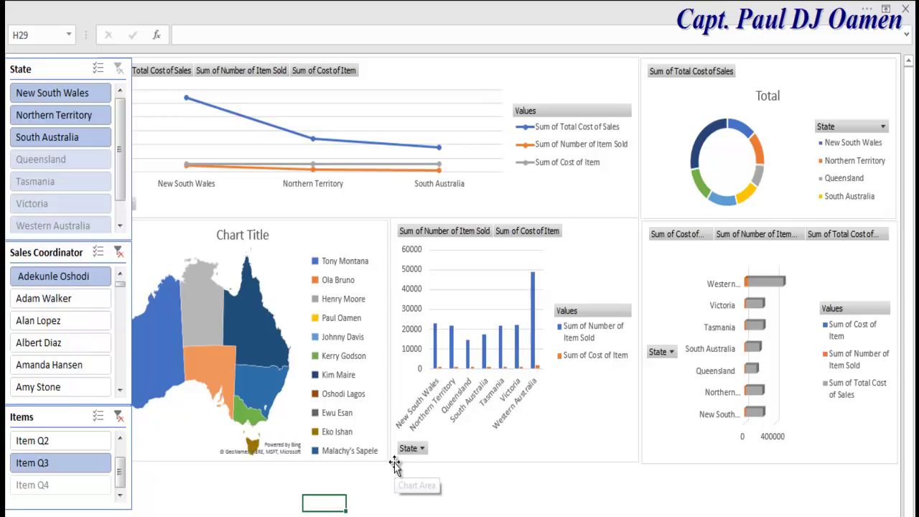
- Select the Items, Sales Coordinator and State slicers and undo their filtering
left_click(170, 503)
left_click(55, 414)
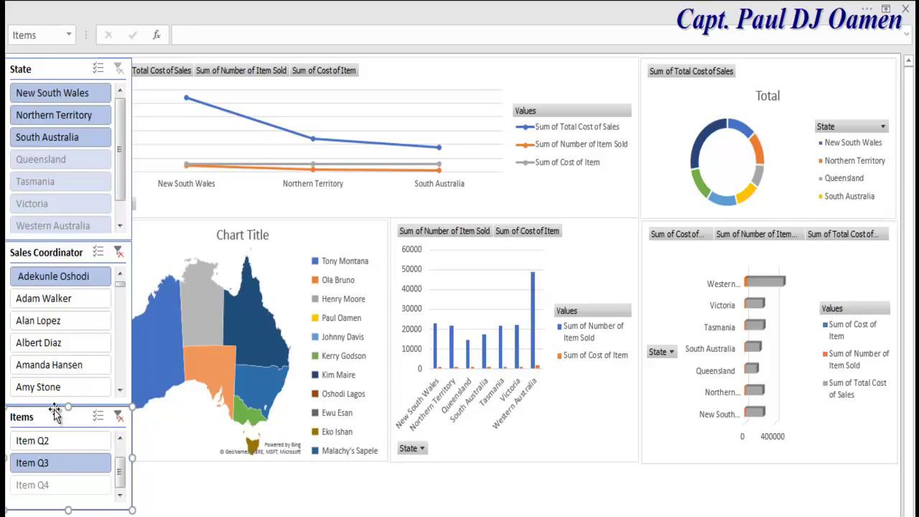
left_click(85, 248, "ctrl")
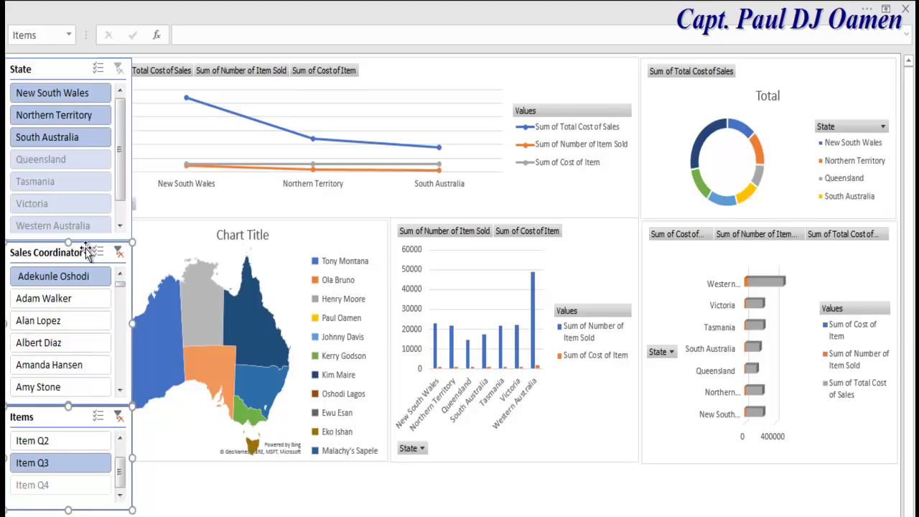
left_click(86, 69, "ctrl")
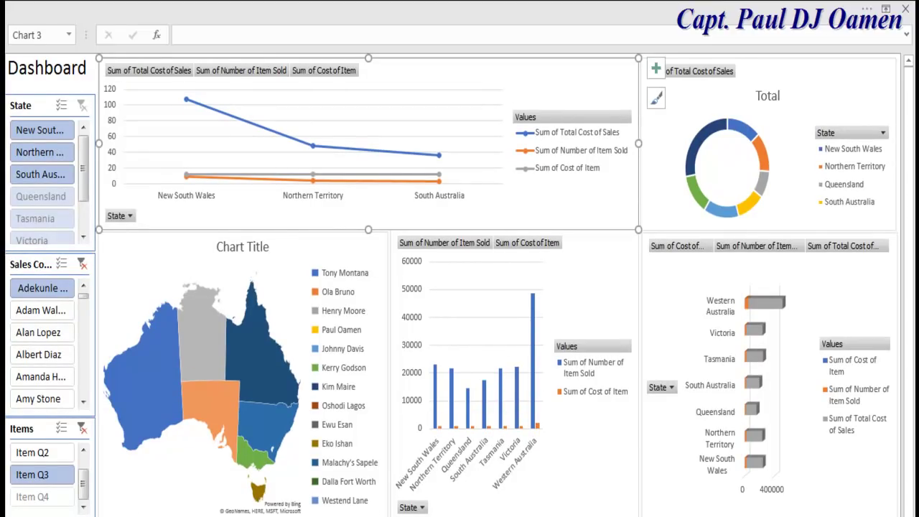
key("Escape")
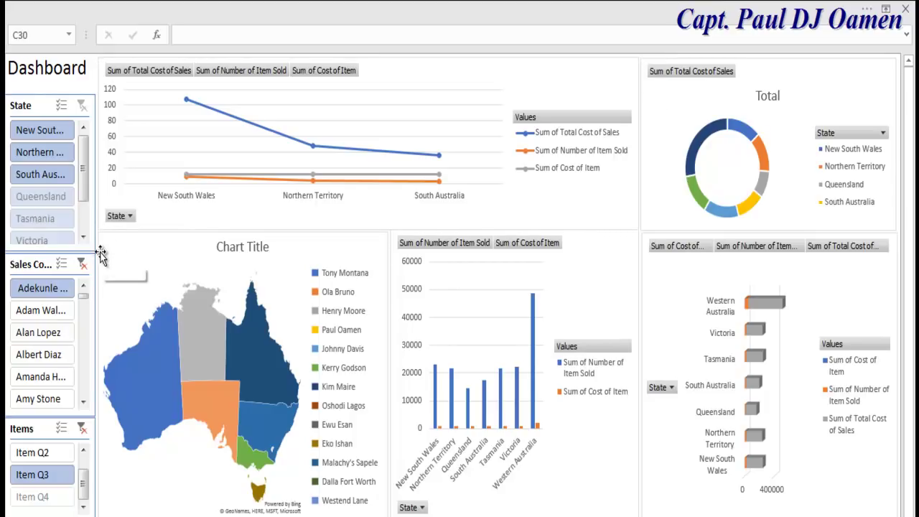
left_click_drag(913, 405, 913, 429)
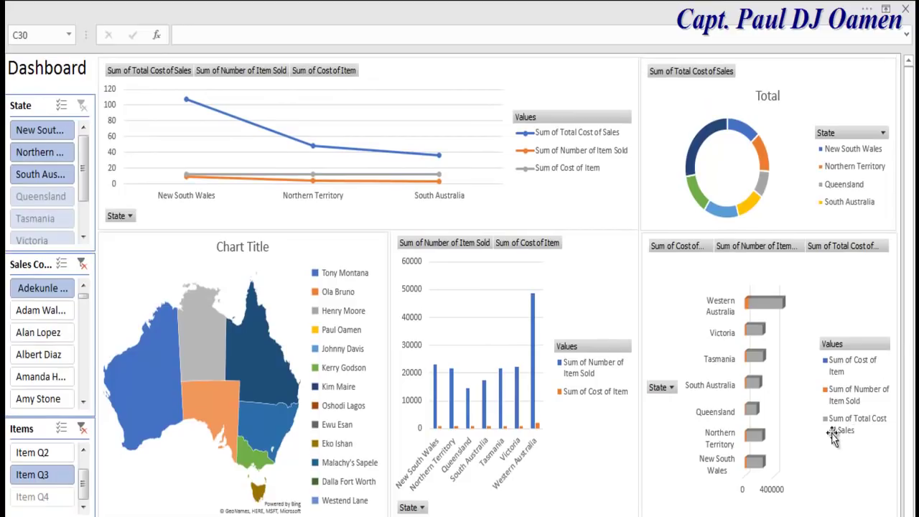
key("ctrl+z")
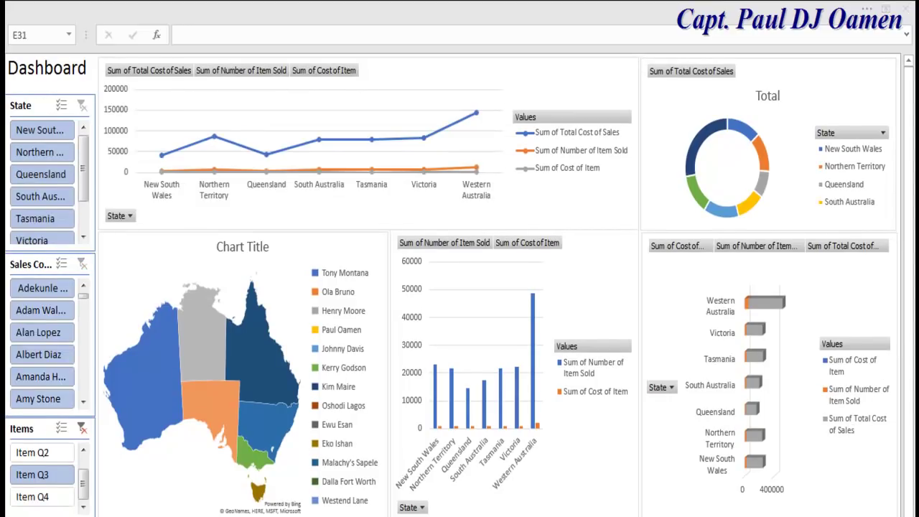
left_click(886, 10)
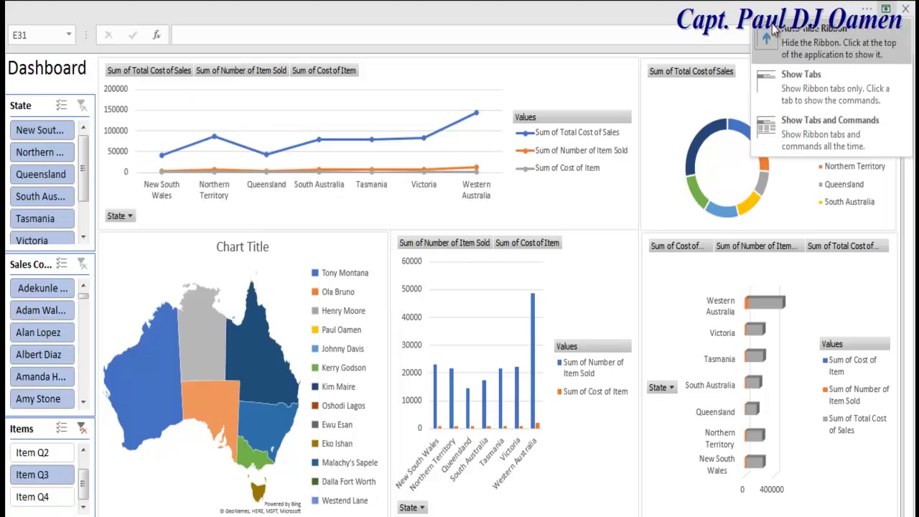
- Restore the full ribbon and insert the dark yellow Bing Background image as the sheet background
left_click(775, 135)
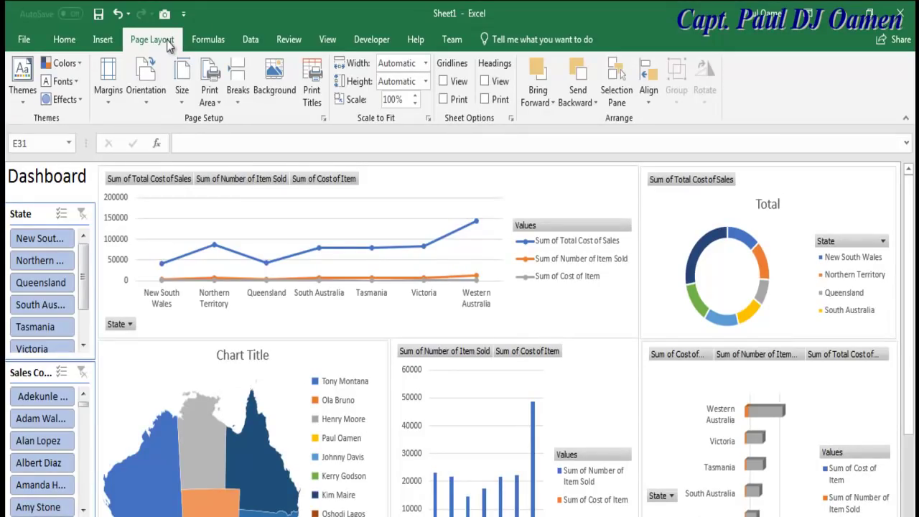
left_click(283, 76)
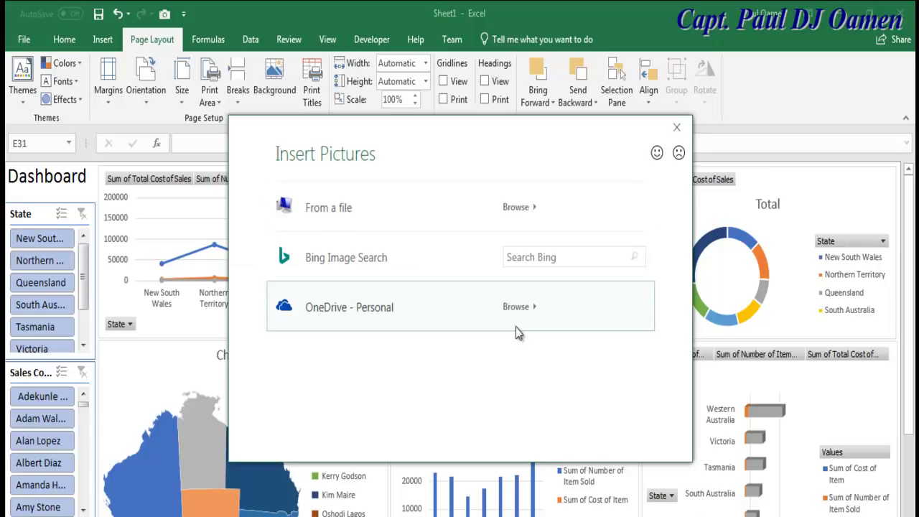
left_click(324, 263)
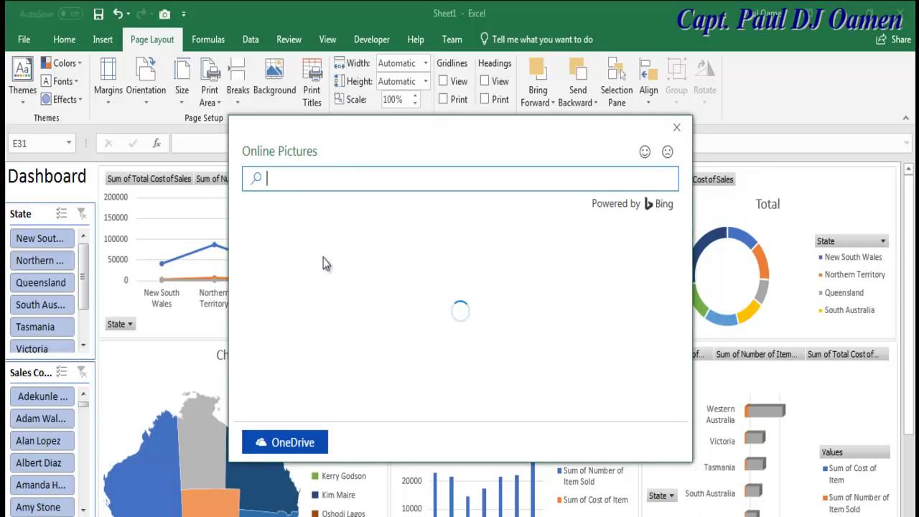
mouse_move(686, 255)
left_mouse_down()
mouse_move(680, 346)
mouse_move(673, 259)
left_mouse_up()
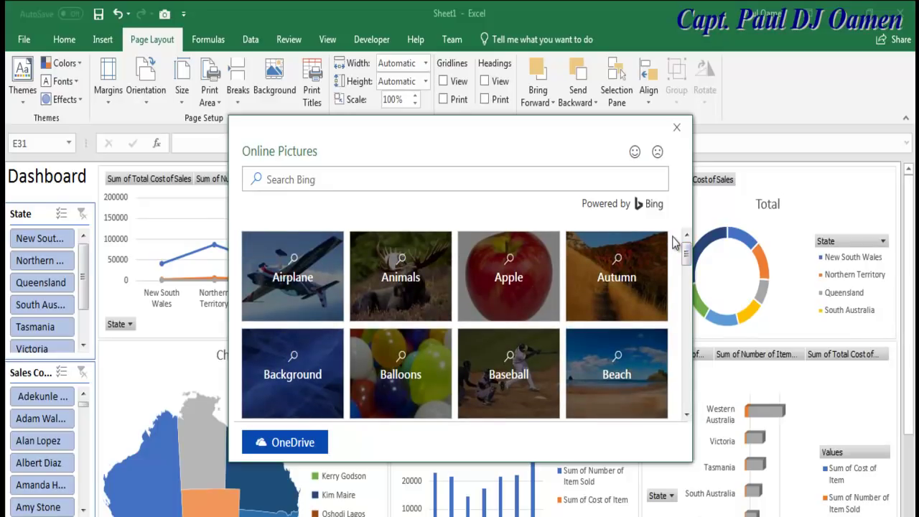
left_click(686, 417)
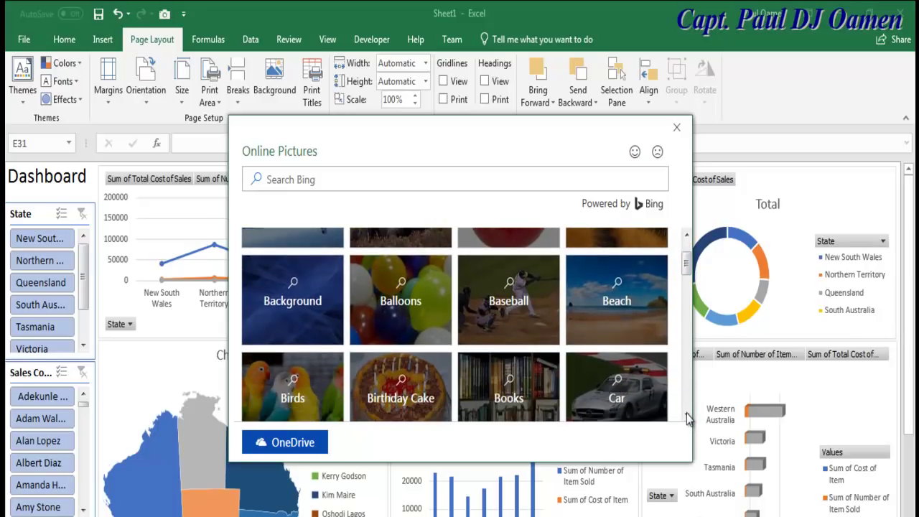
left_click(307, 311)
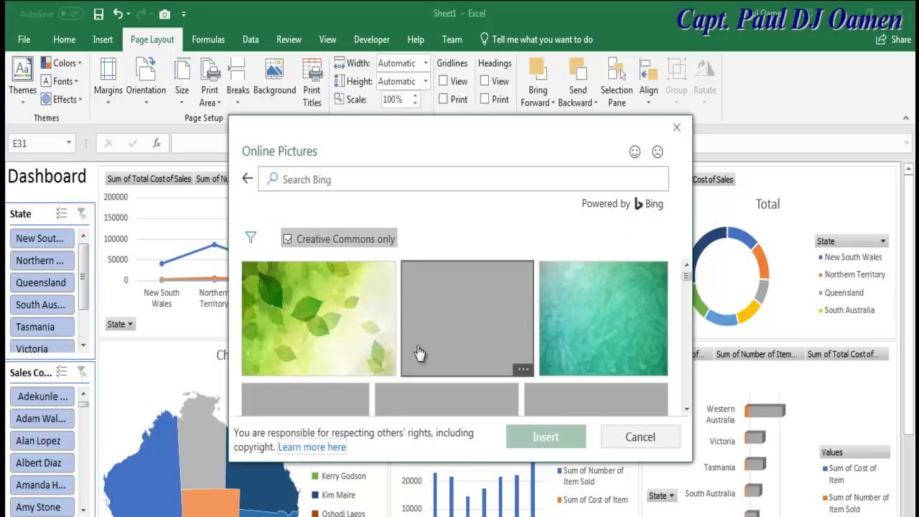
left_click_drag(687, 310, 686, 288)
left_click(394, 369)
left_click(543, 437)
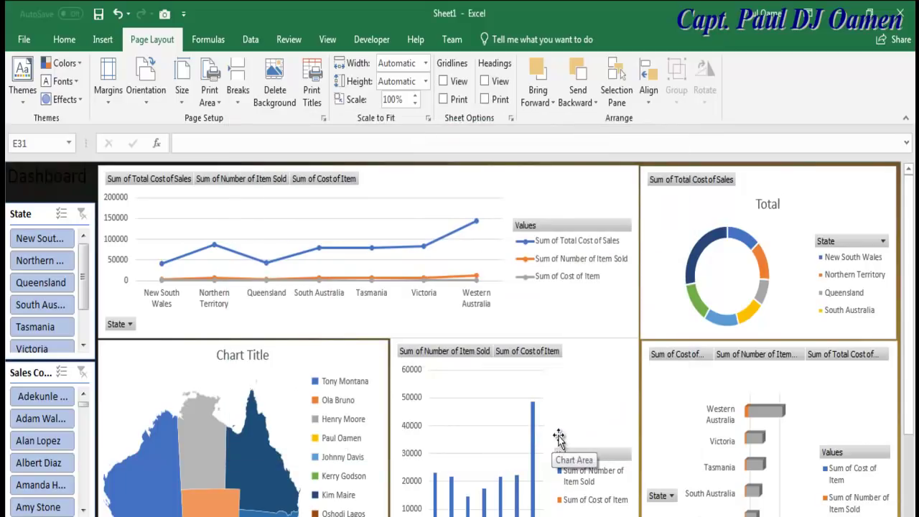
left_click(72, 179)
left_click(30, 176)
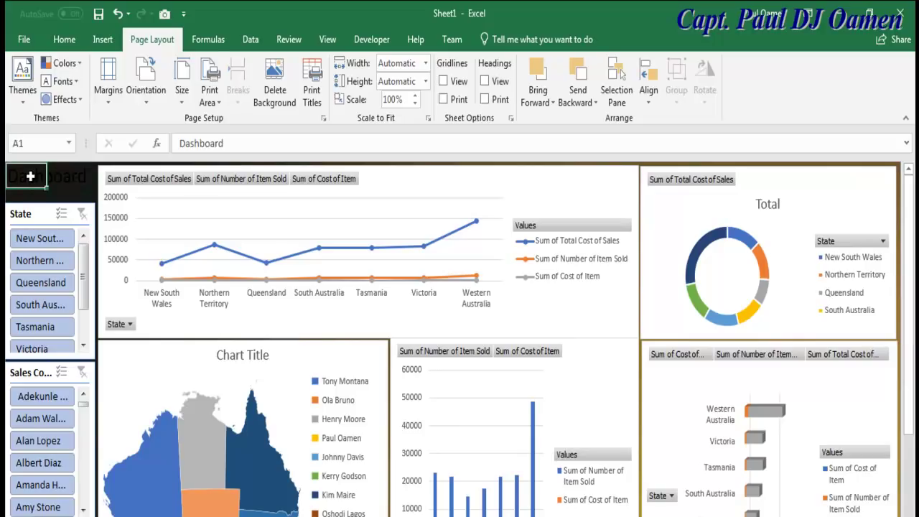
left_click(64, 39)
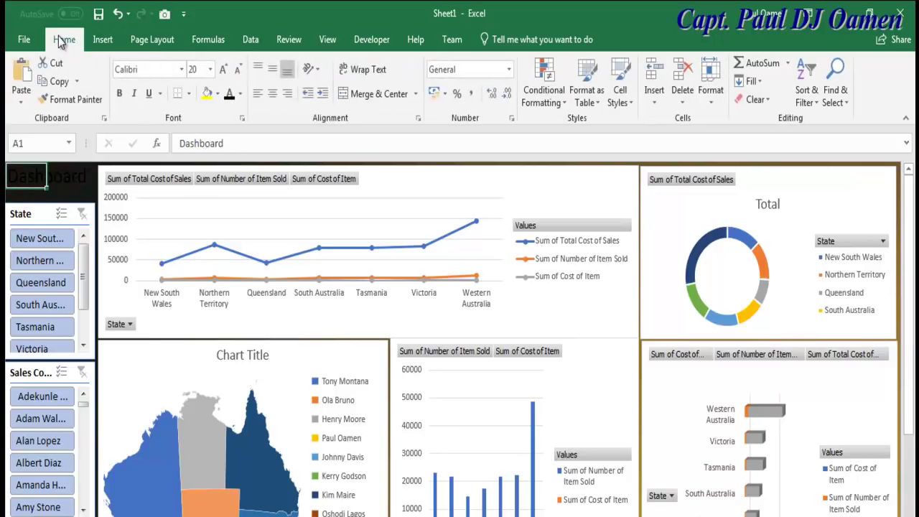
left_click(241, 95)
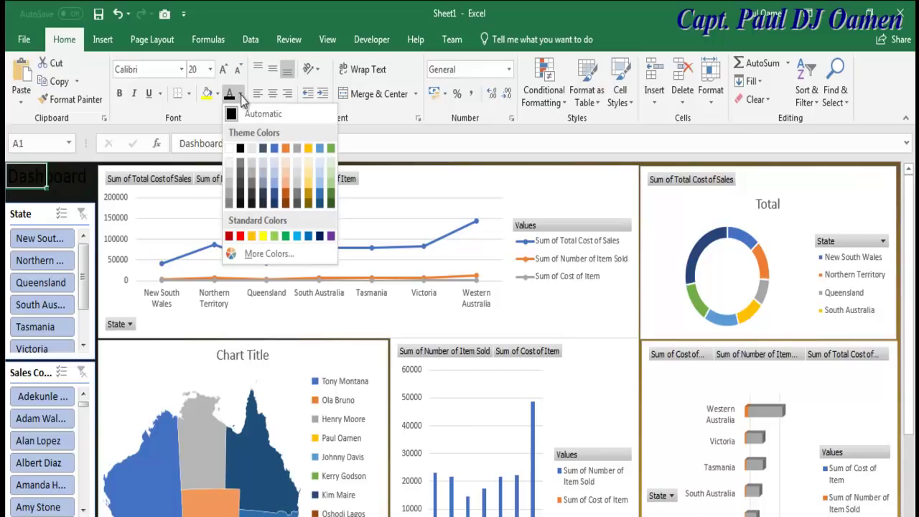
left_click(231, 148)
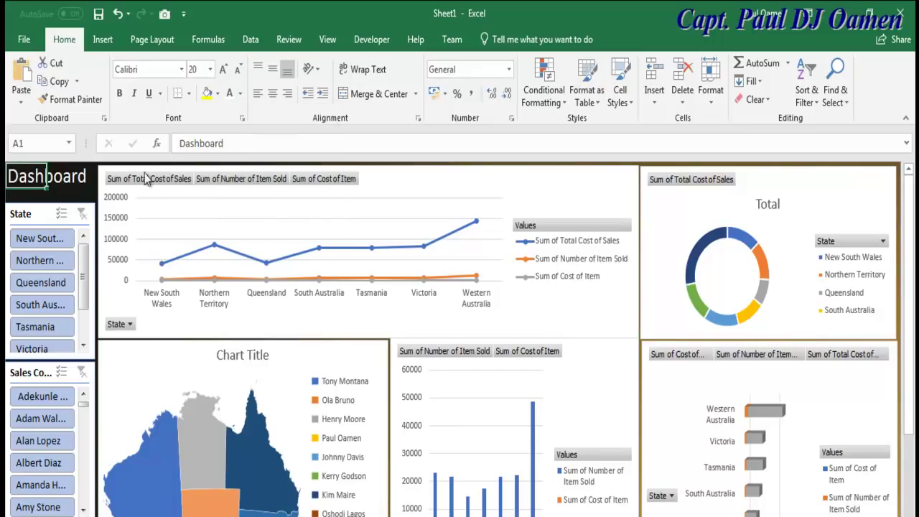
left_click(80, 198)
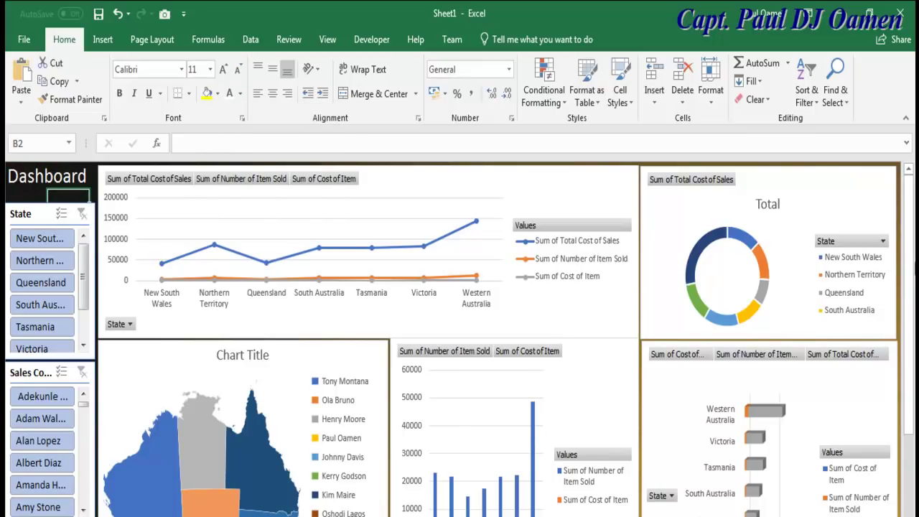
mouse_move(908, 301)
left_mouse_down()
mouse_move(903, 433)
mouse_move(908, 302)
left_mouse_up()
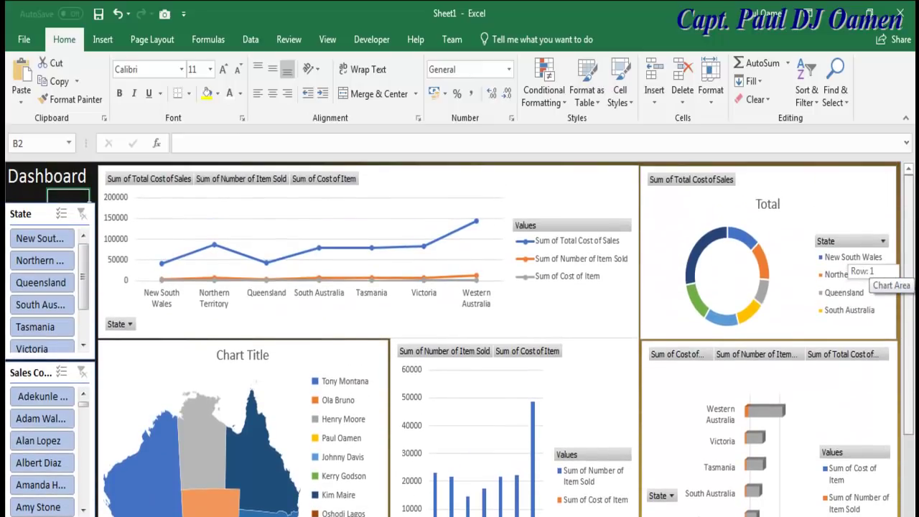
- Give the top line chart's chart area No fill
left_click(637, 226)
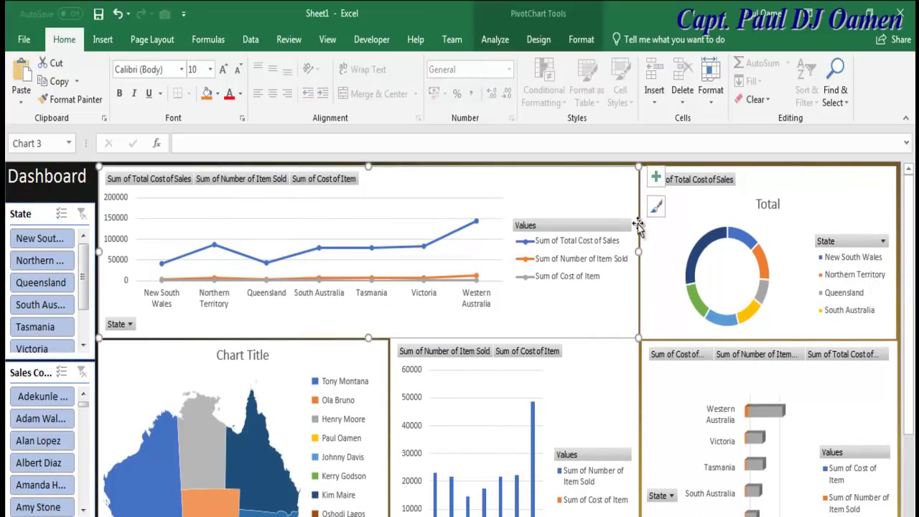
left_click(662, 245)
left_click(534, 188)
right_click(534, 188)
key("Escape")
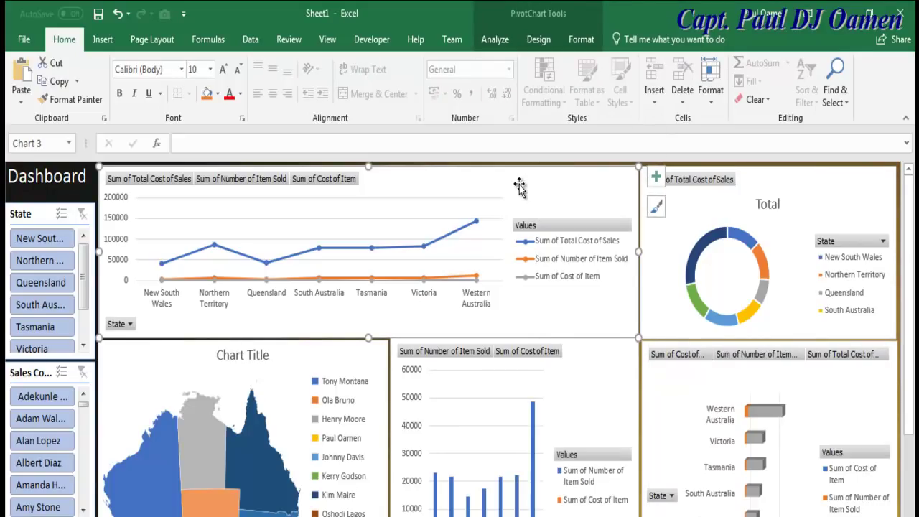
double_click(587, 188)
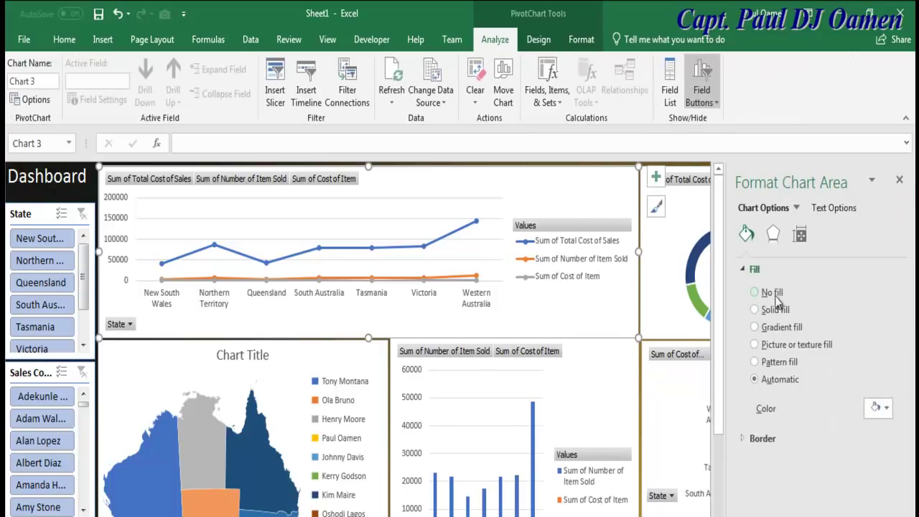
left_click(755, 293)
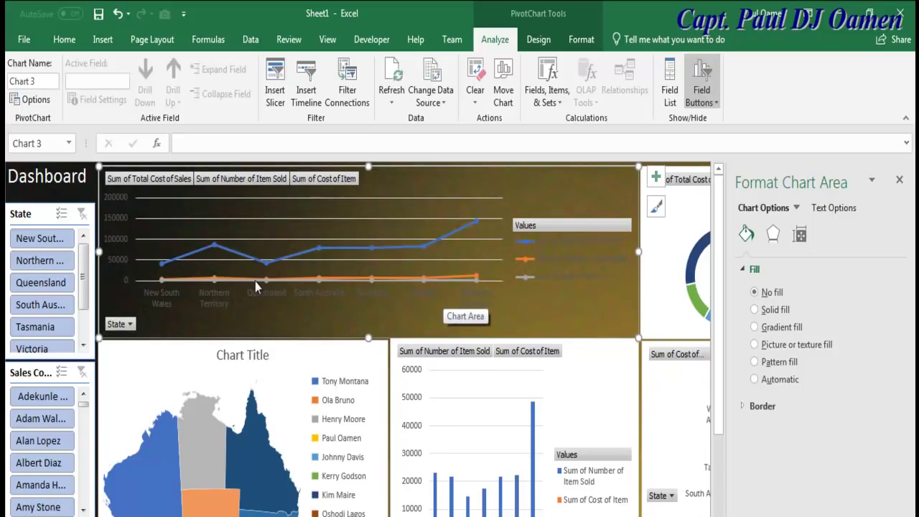
- Make the line chart's state category labels and value axis numbers white
left_click(162, 298)
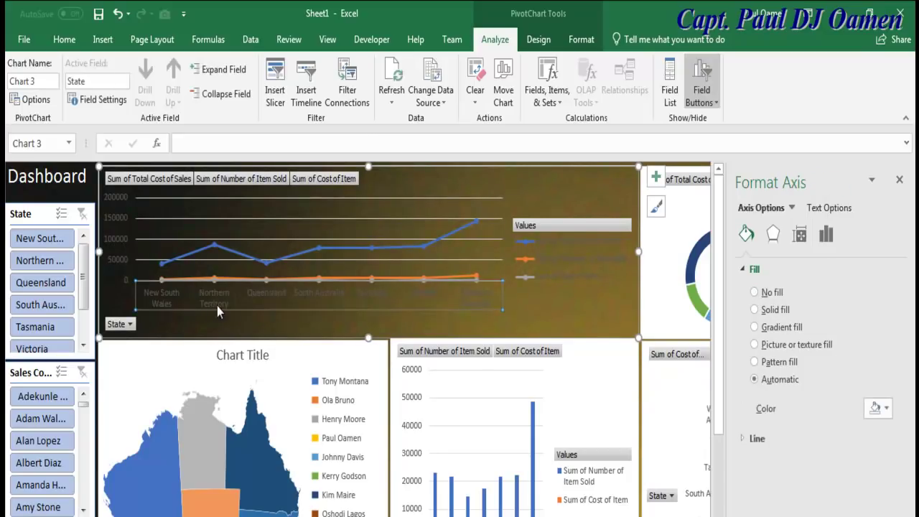
left_click(64, 38)
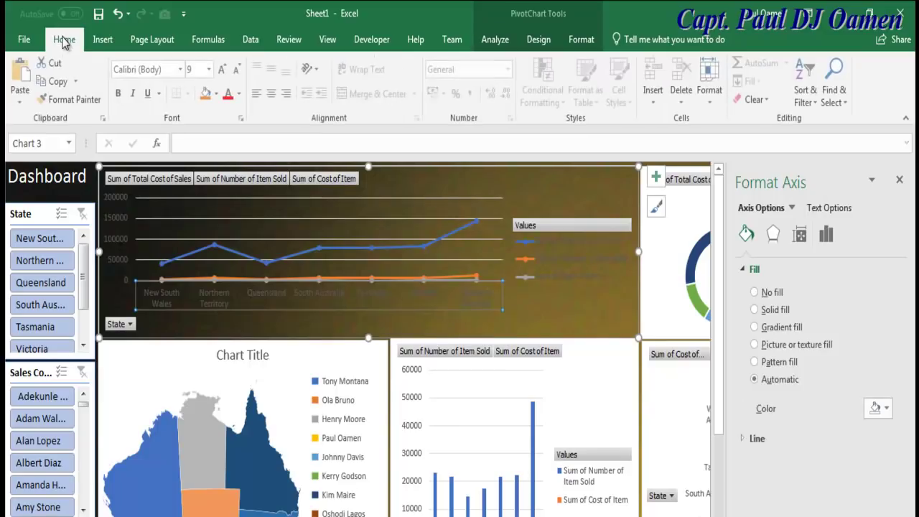
left_click(240, 94)
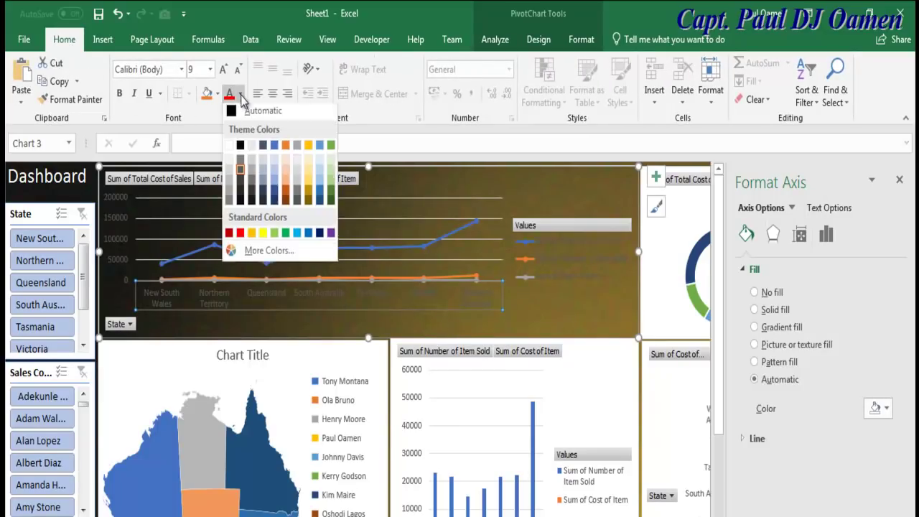
left_click(230, 149)
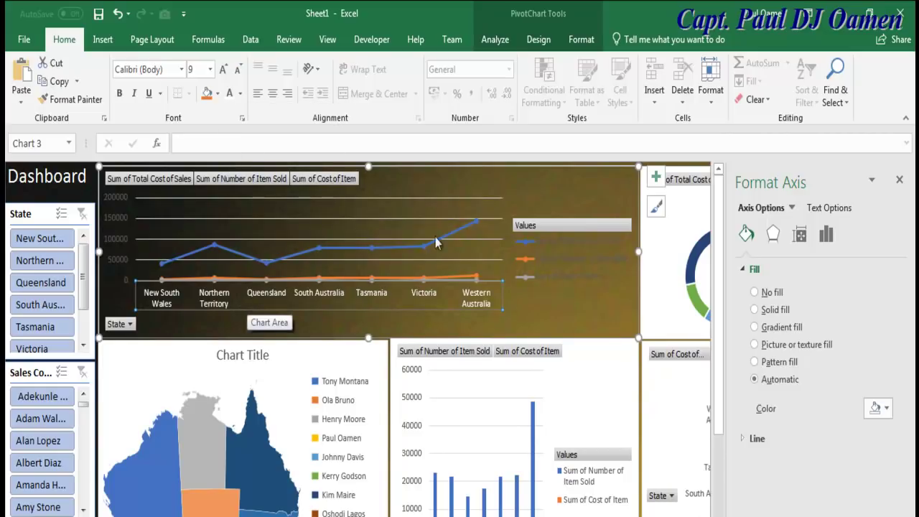
left_click(117, 203)
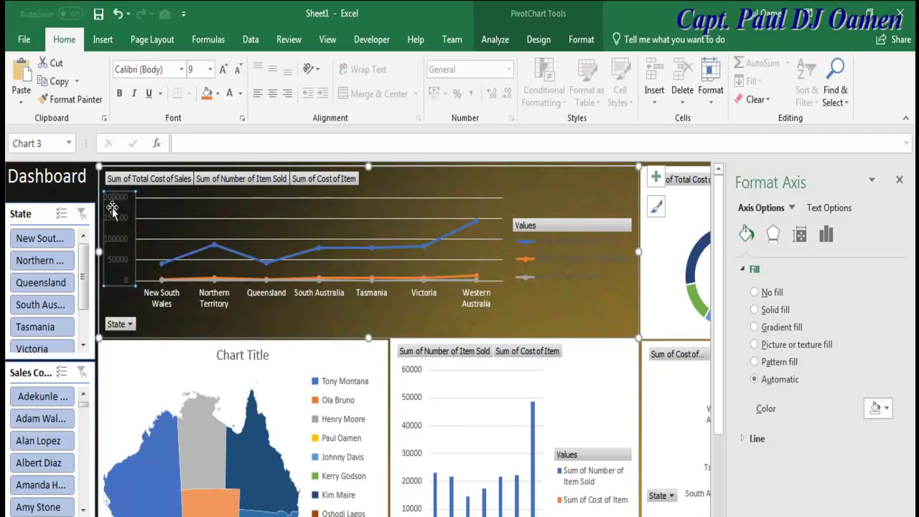
left_click(229, 94)
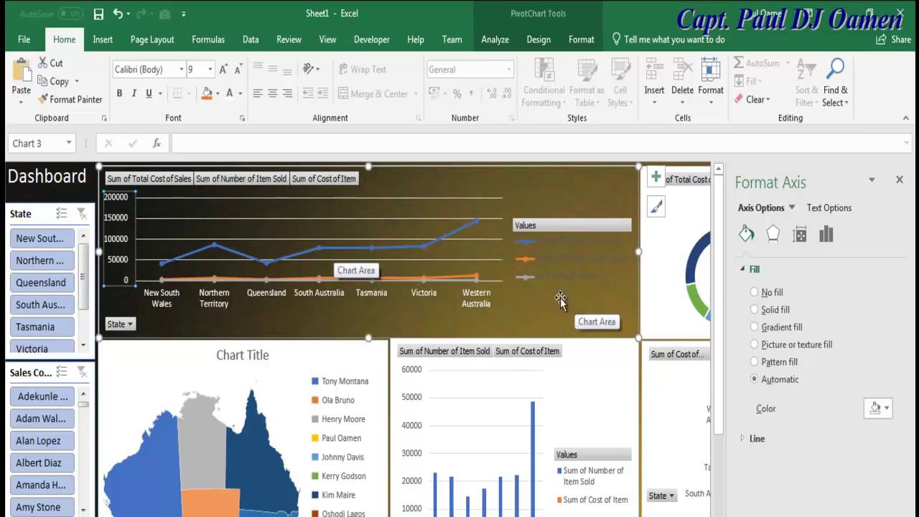
- Turn the Total Cost of Sales line and the legend text white
left_click(441, 243)
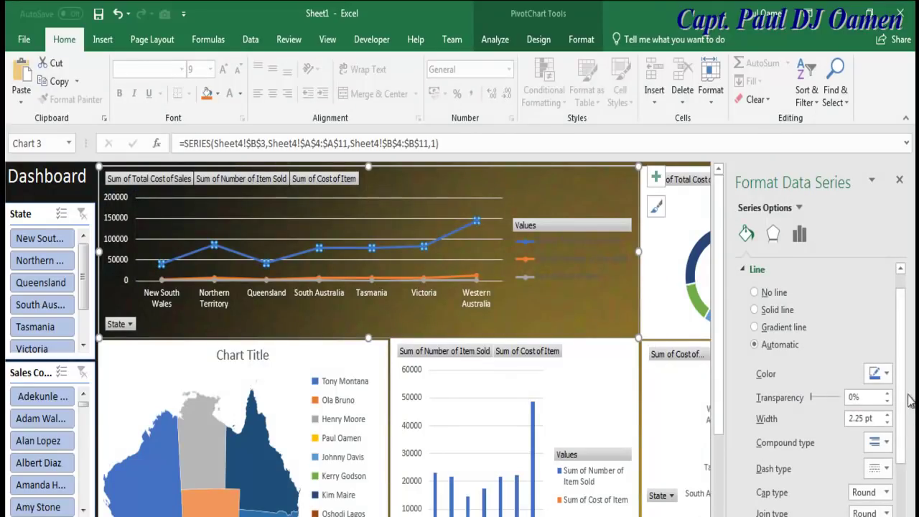
left_click(886, 374)
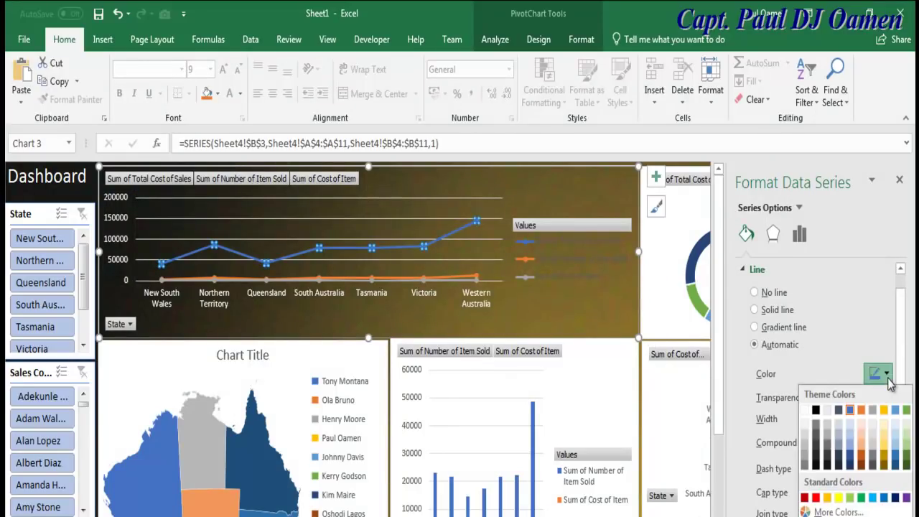
left_click(804, 419)
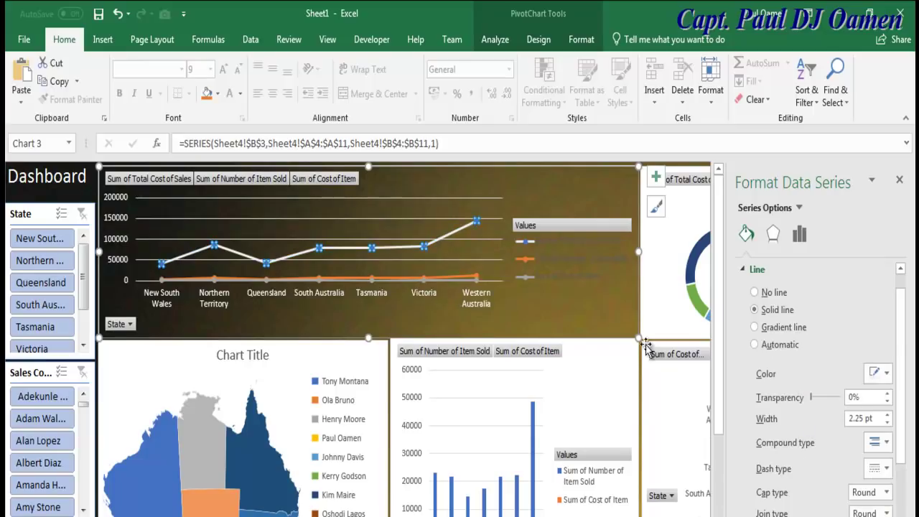
left_click(600, 309)
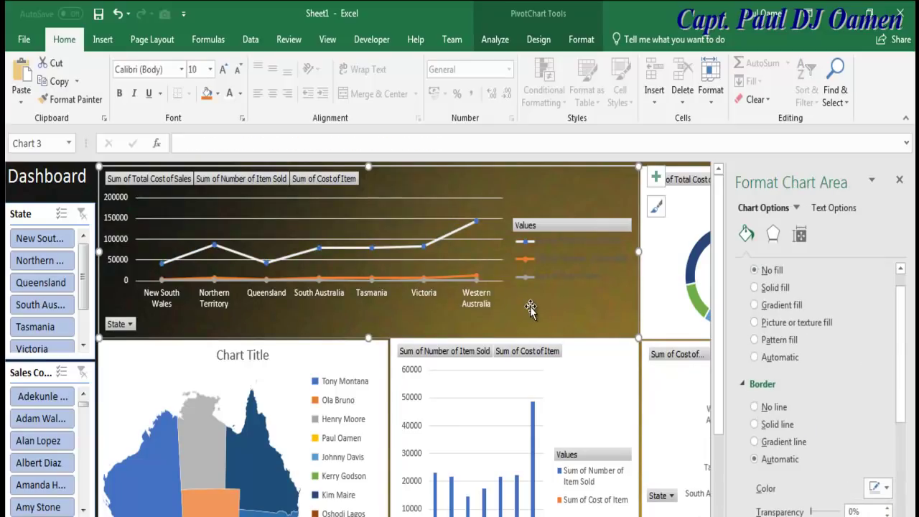
left_click(570, 281)
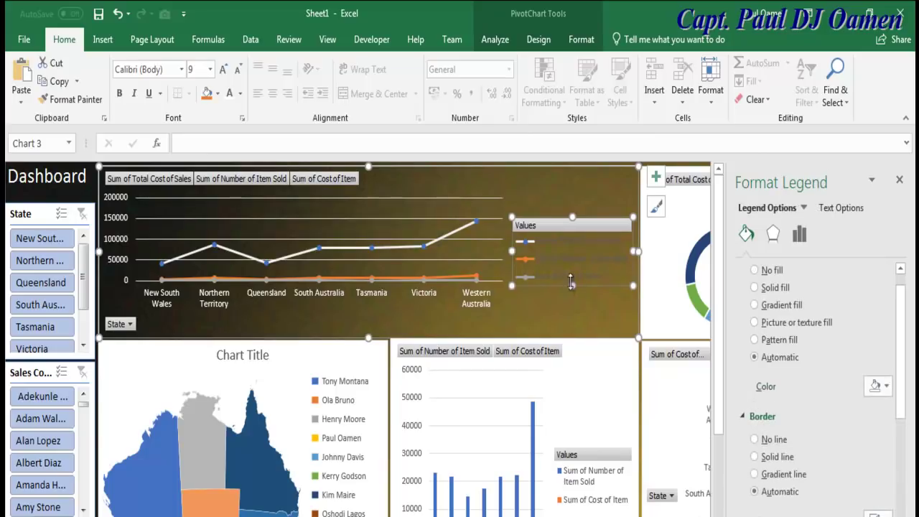
left_click(229, 93)
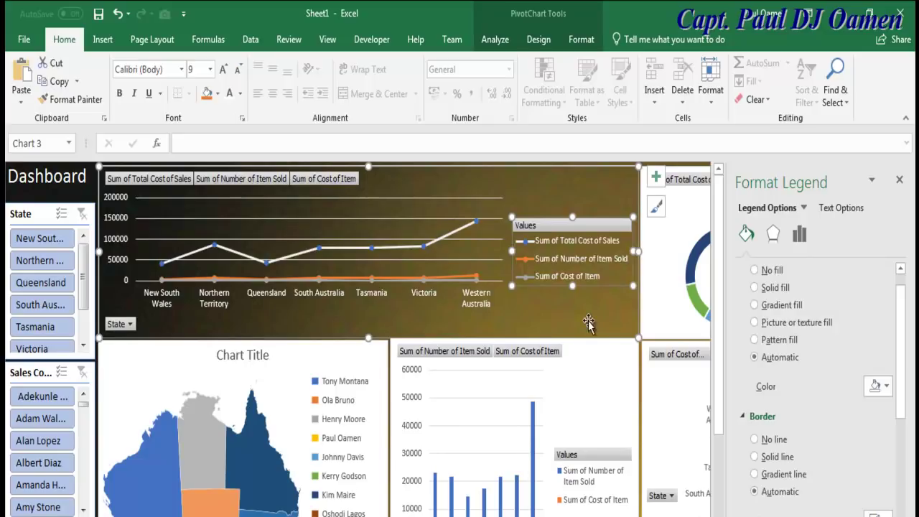
left_click(671, 312)
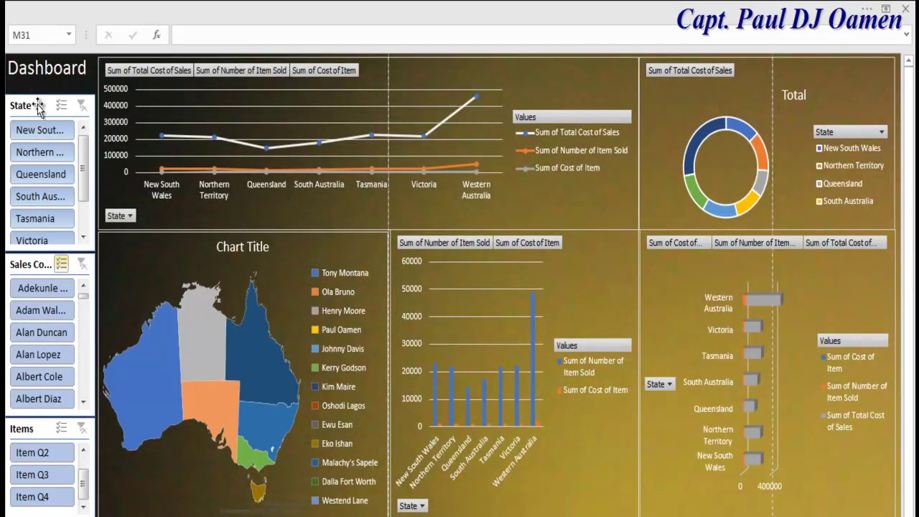
- Select the State slicer, restore Show Tabs and Commands, and bring up the Slicer Options commands
left_click(590, 224)
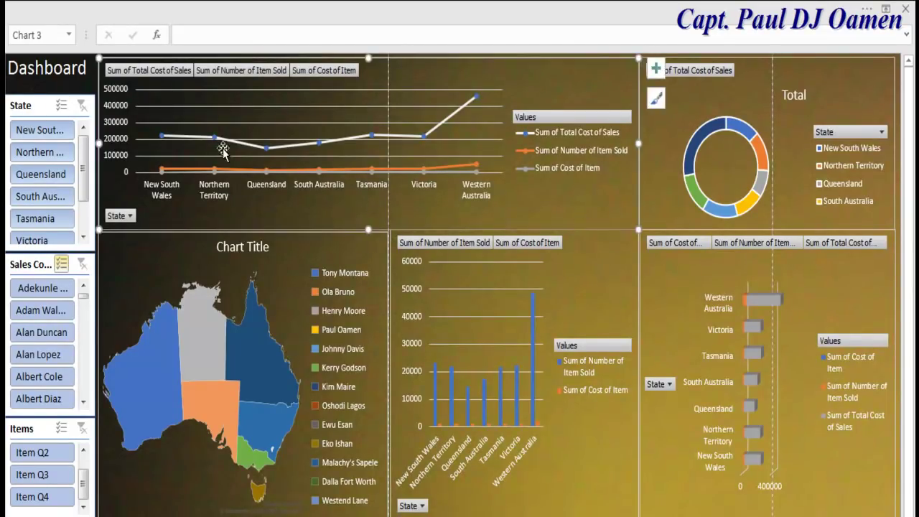
left_click(44, 106)
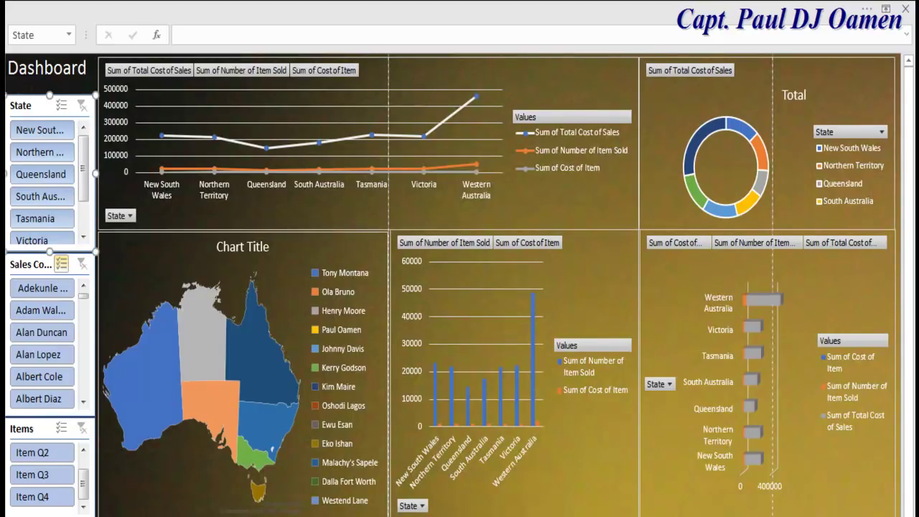
left_click(885, 8)
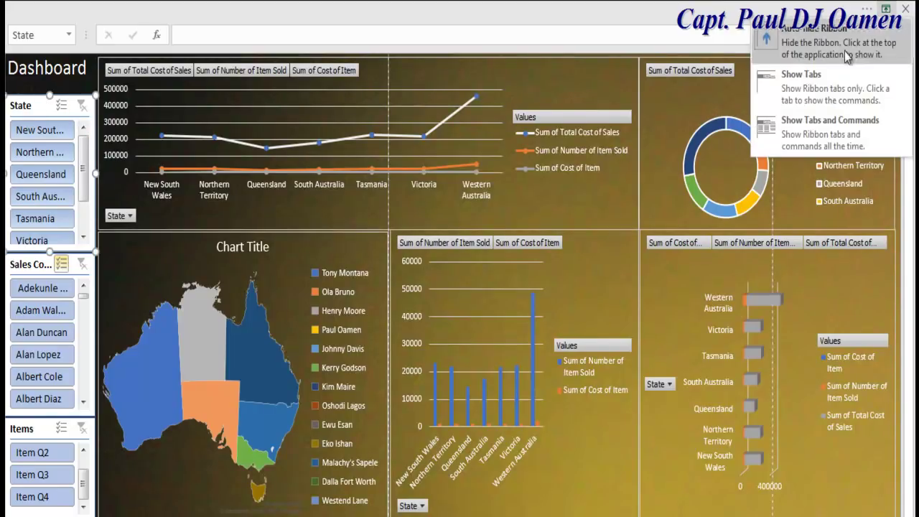
left_click(825, 133)
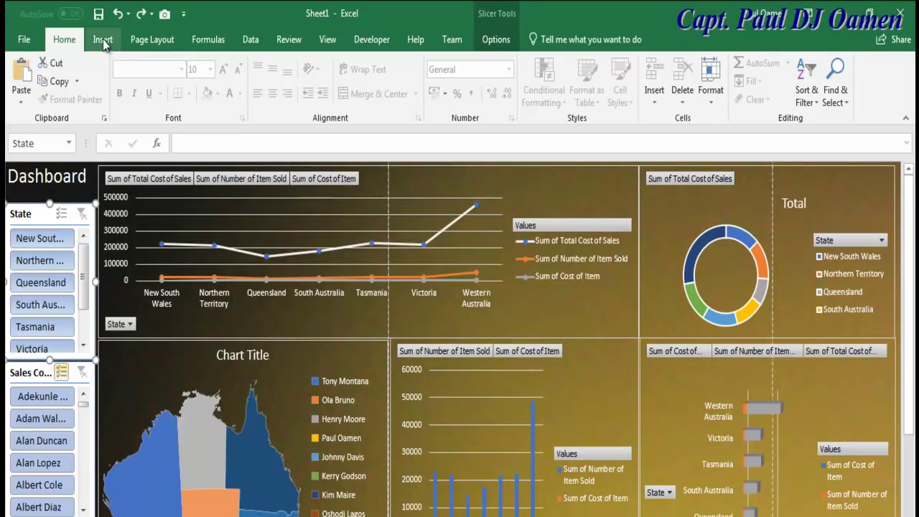
left_click(496, 42)
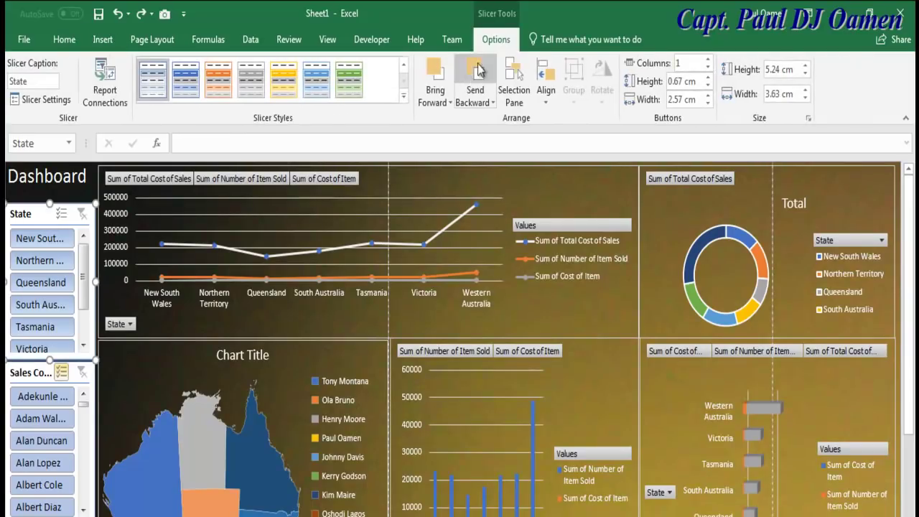
- Connect the State slicer to PivotTable3 through PivotTable6
left_click(105, 82)
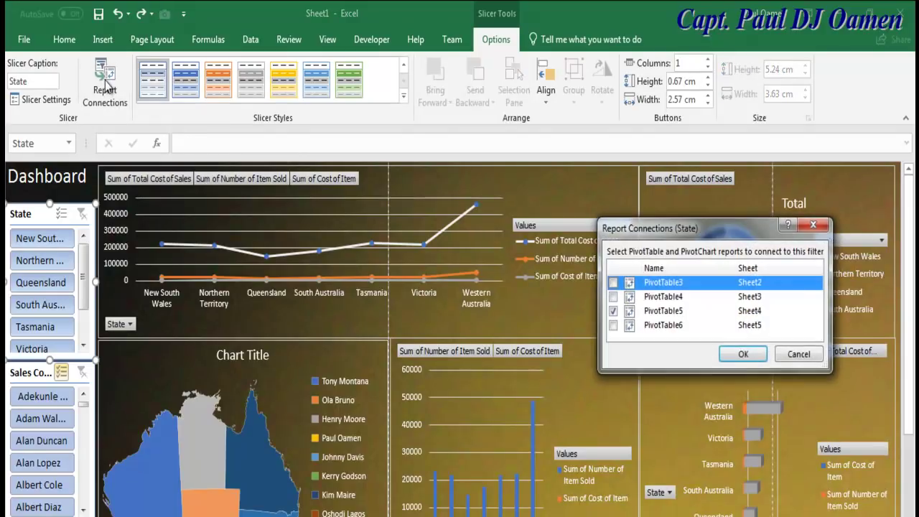
left_click(813, 225)
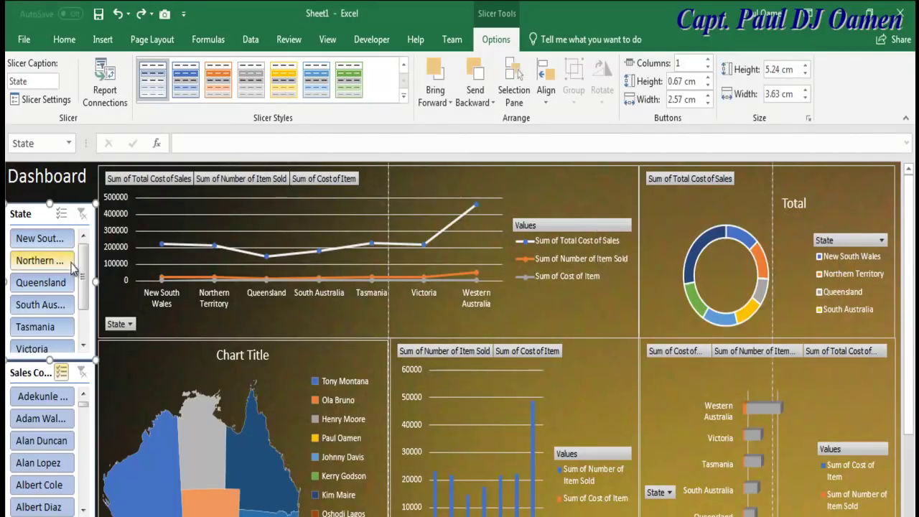
right_click(46, 218)
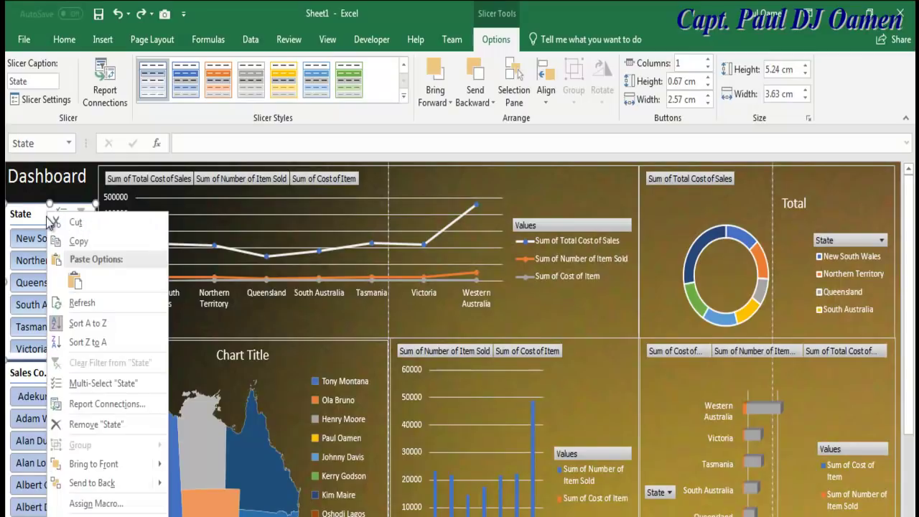
left_click(95, 405)
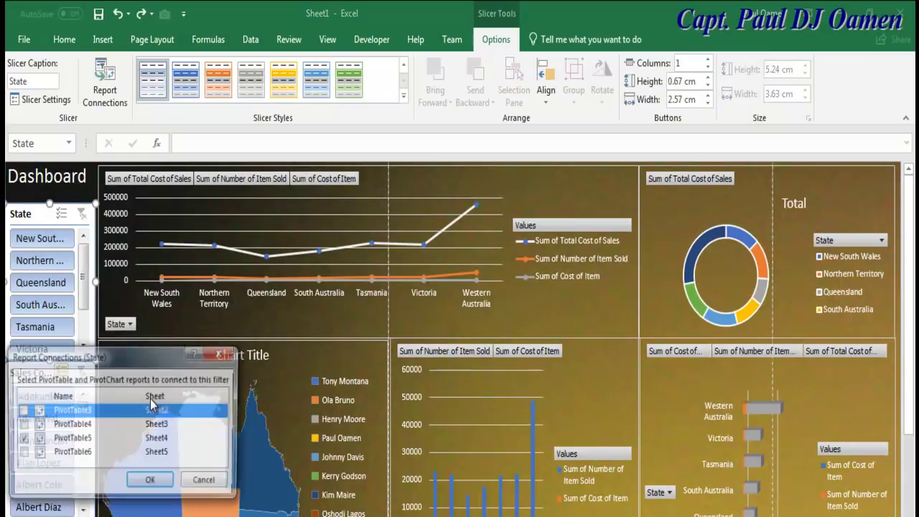
left_click_drag(153, 366, 439, 214)
left_click(306, 257)
left_click(307, 272)
left_click(306, 286)
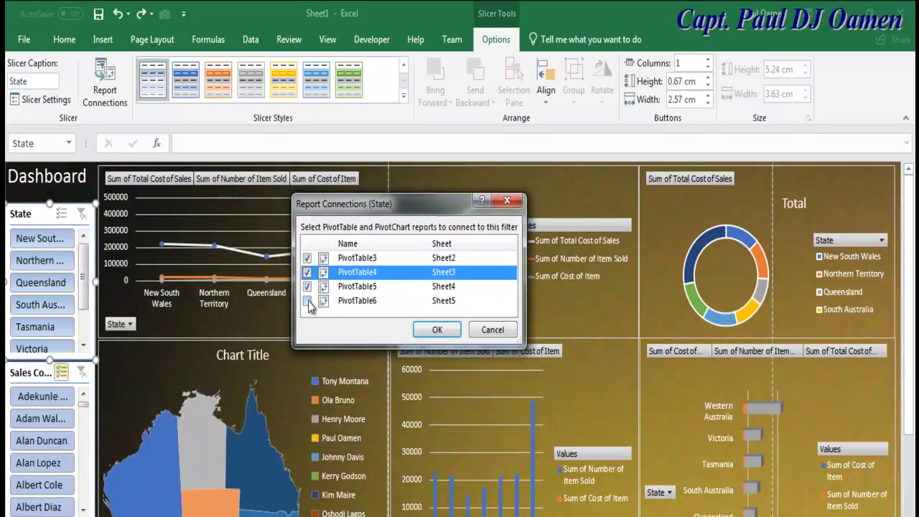
left_click(307, 301)
left_click(410, 329)
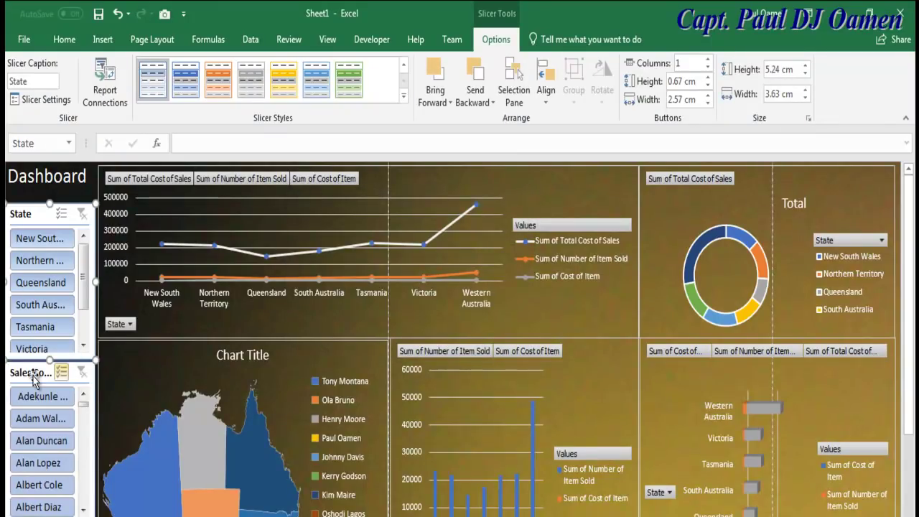
- Connect the Sales Coordinator slicer to PivotTable3, PivotTable4 and PivotTable6
left_click(35, 374)
right_click(33, 379)
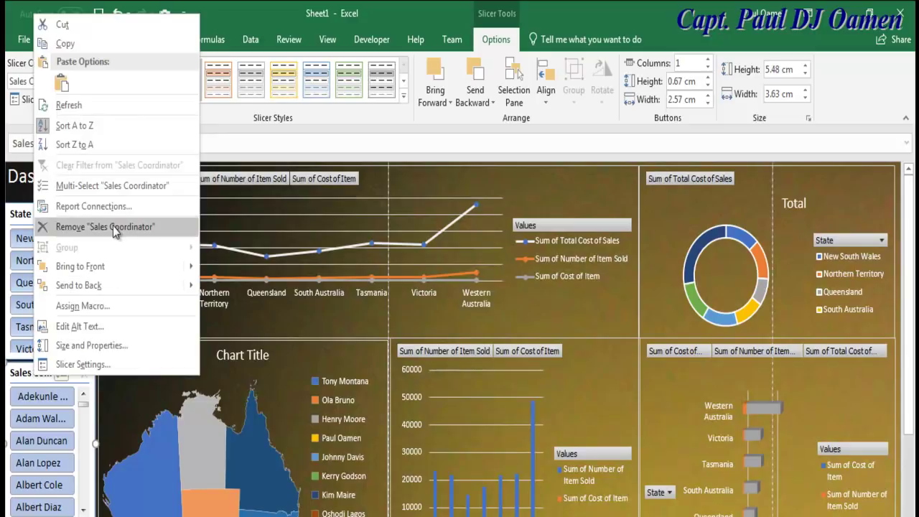
left_click(106, 203)
left_click(21, 206)
left_click(21, 220)
left_click(21, 249)
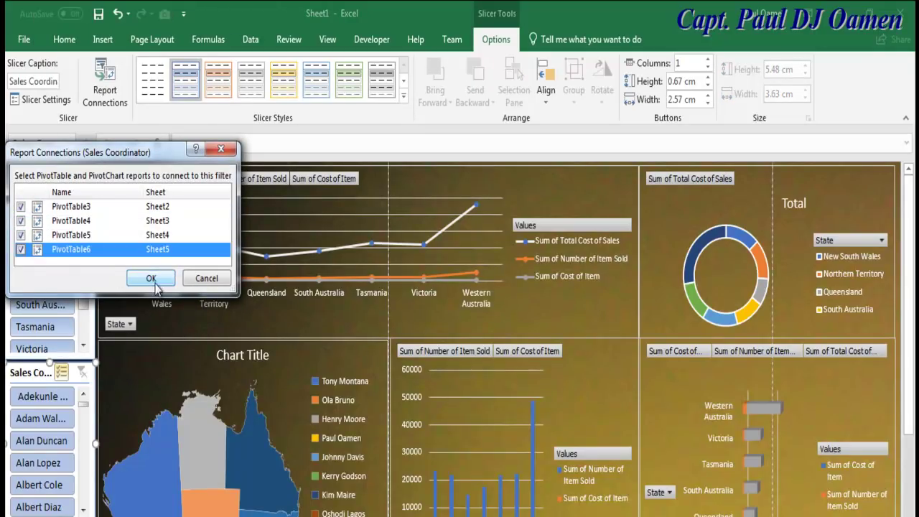
left_click(151, 279)
- Connect the Items slicer to PivotTable3, PivotTable4 and PivotTable6 as well
scroll(910, 449, "down", 1)
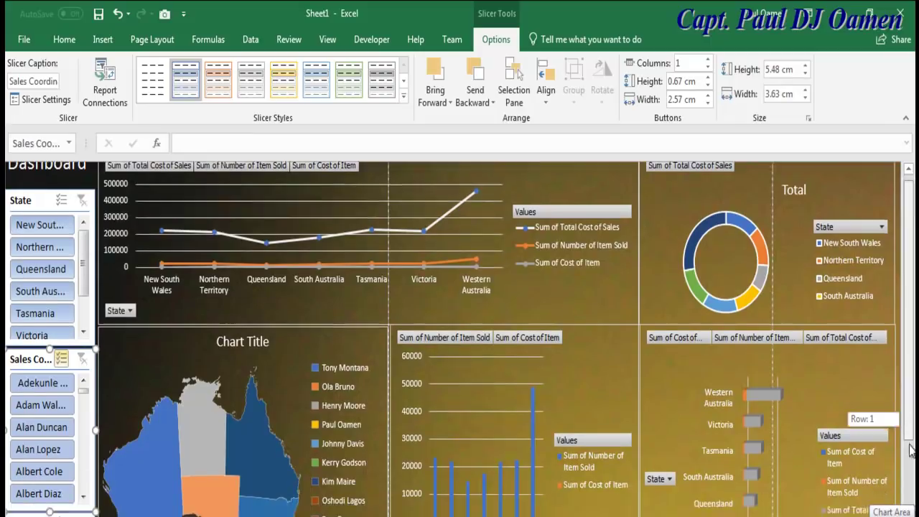
scroll(910, 449, "down", 3)
left_click(38, 397)
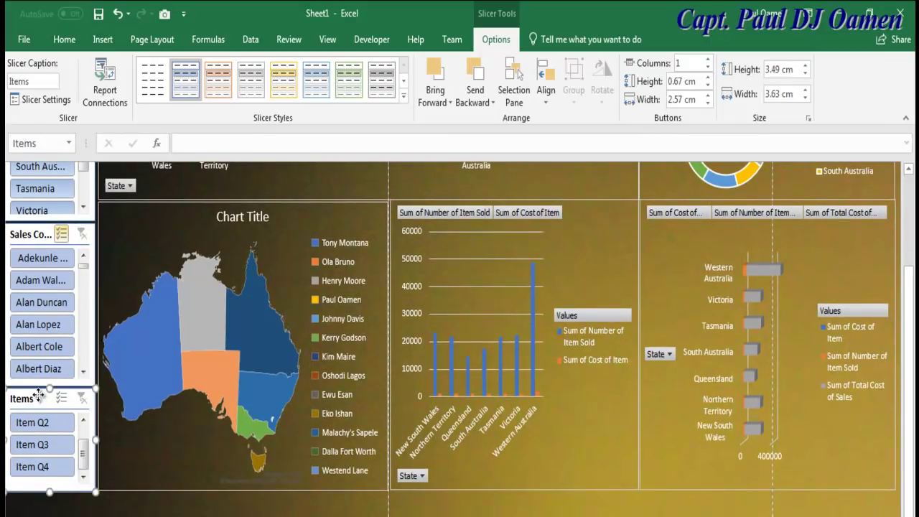
right_click(39, 397)
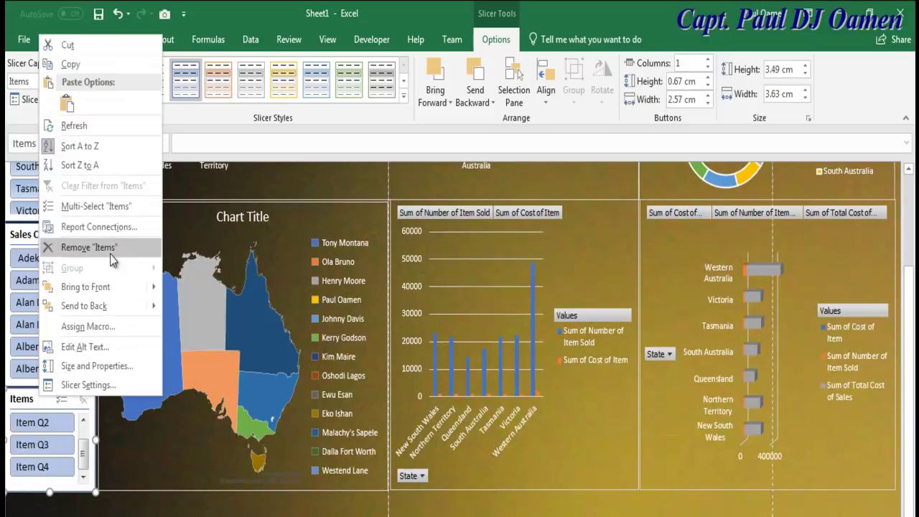
left_click(115, 227)
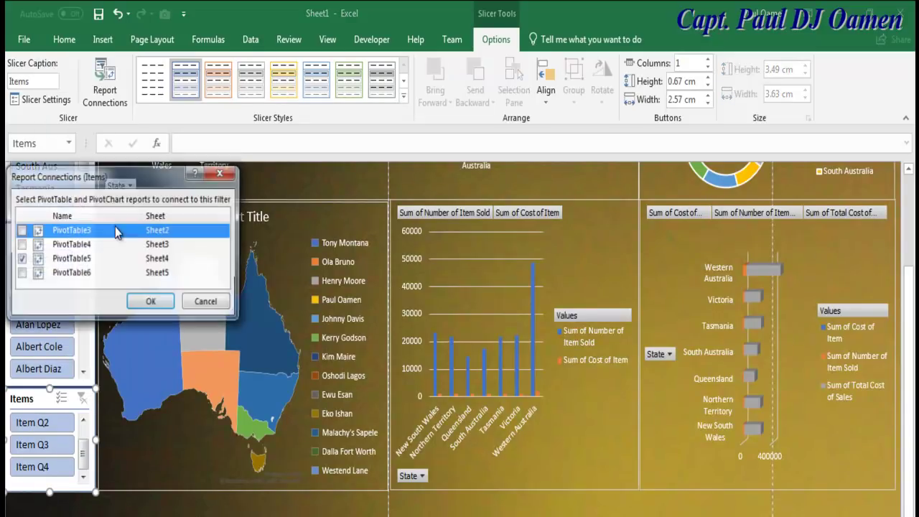
left_click(21, 273)
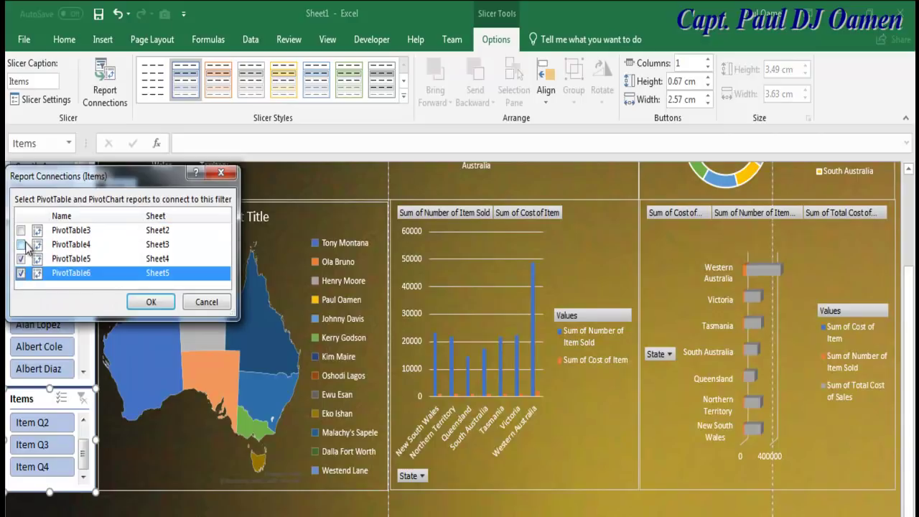
left_click(20, 244)
left_click(21, 229)
left_click(150, 302)
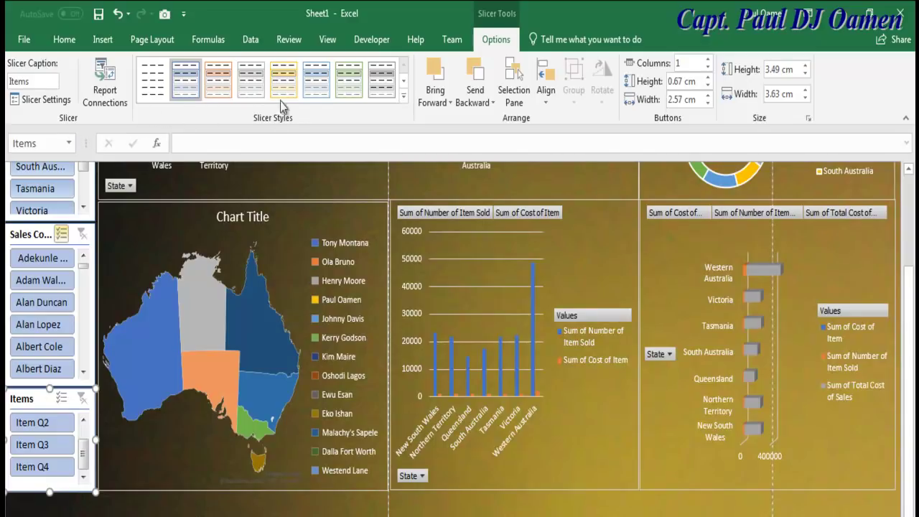
- Apply the first Dark slicer style to the Items slicer and clear the sales slicer's filter
left_click(402, 96)
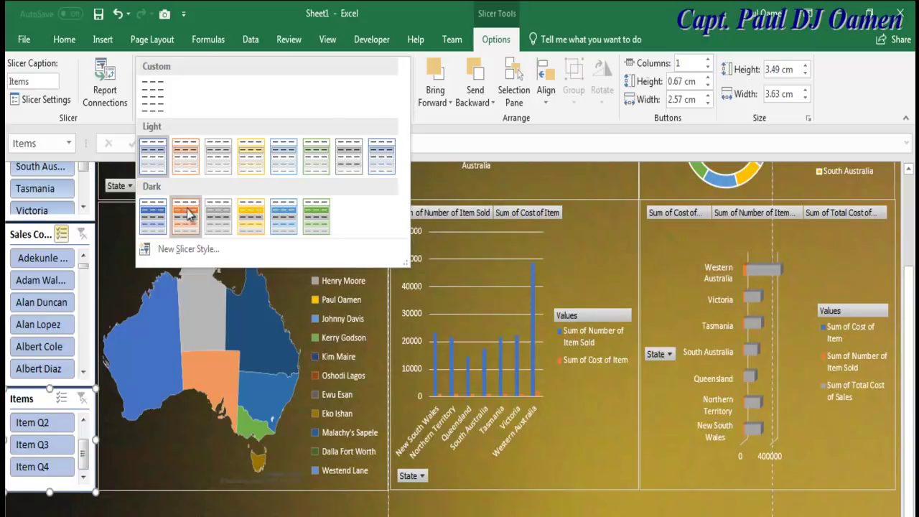
left_click(152, 224)
left_click(153, 226)
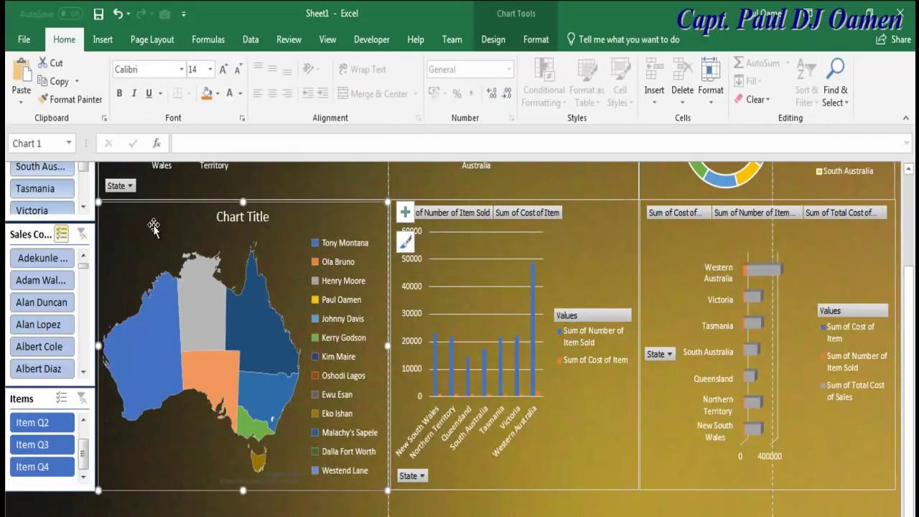
left_click(71, 325)
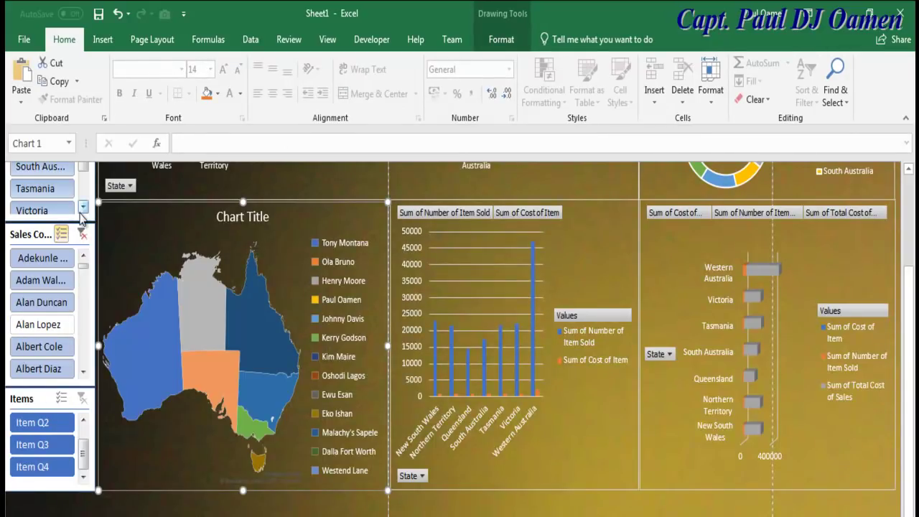
left_click(79, 215)
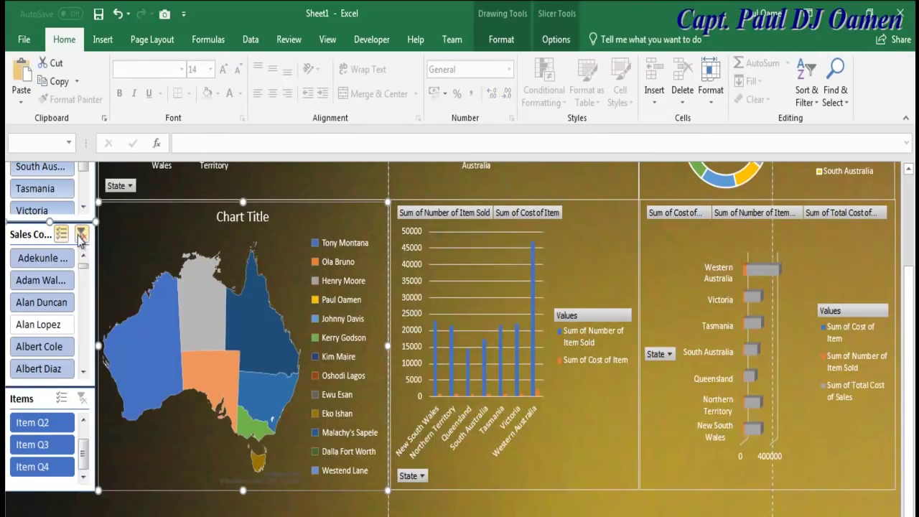
left_click(81, 240)
scroll(80, 197, "down", 2)
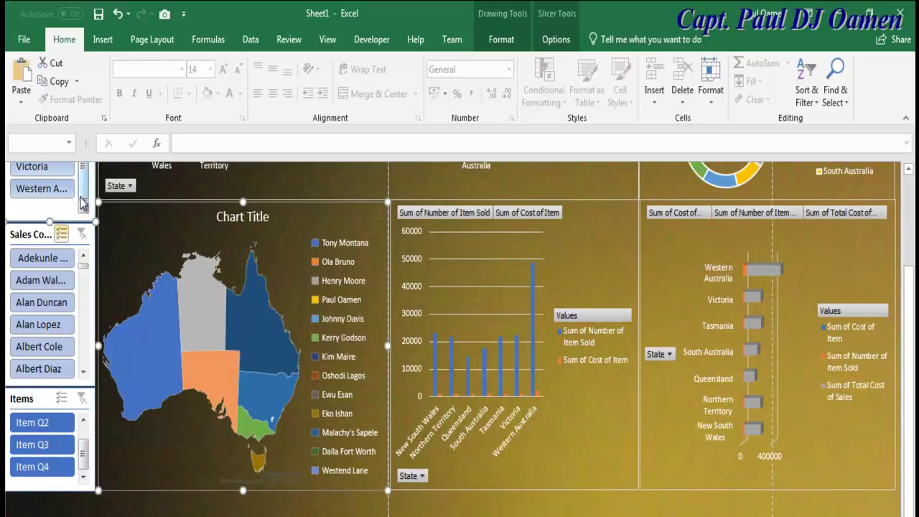
scroll(422, 159, "up", 3)
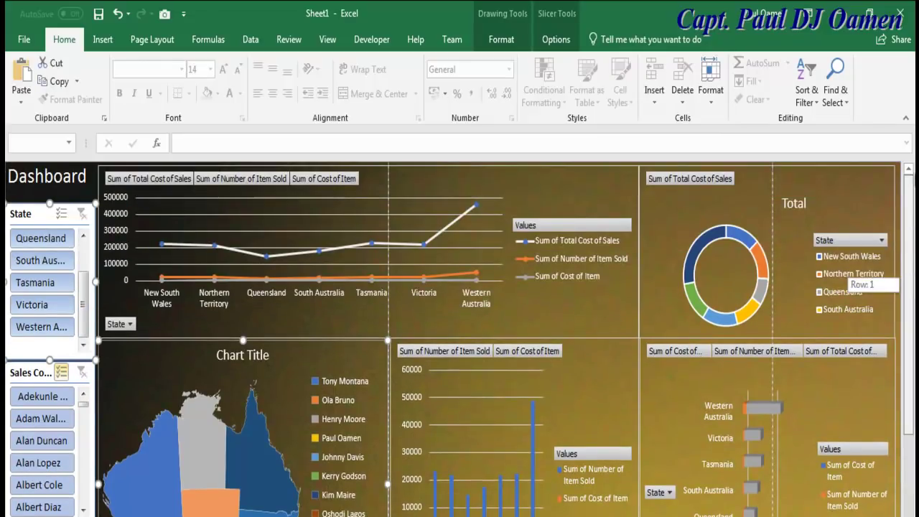
- Apply the same dark blue style to the State and sales slicers
left_click(554, 40)
left_click(403, 96)
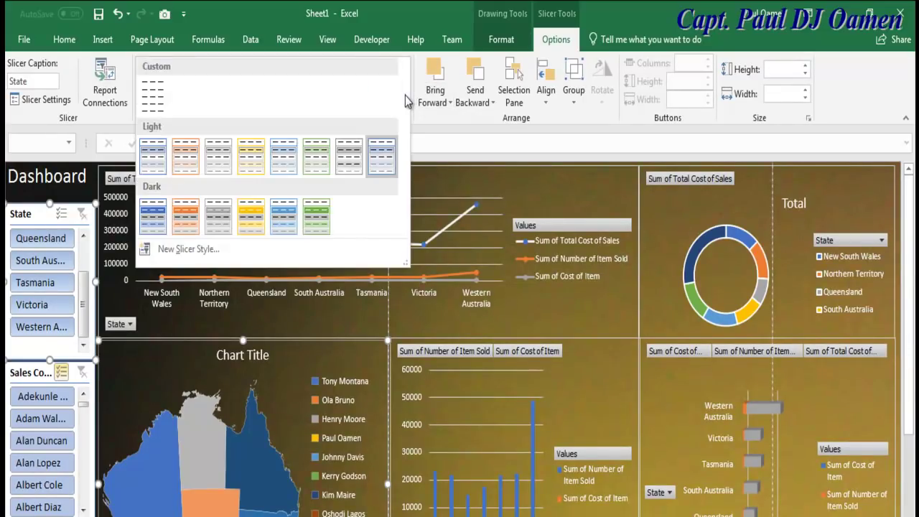
left_click(158, 221)
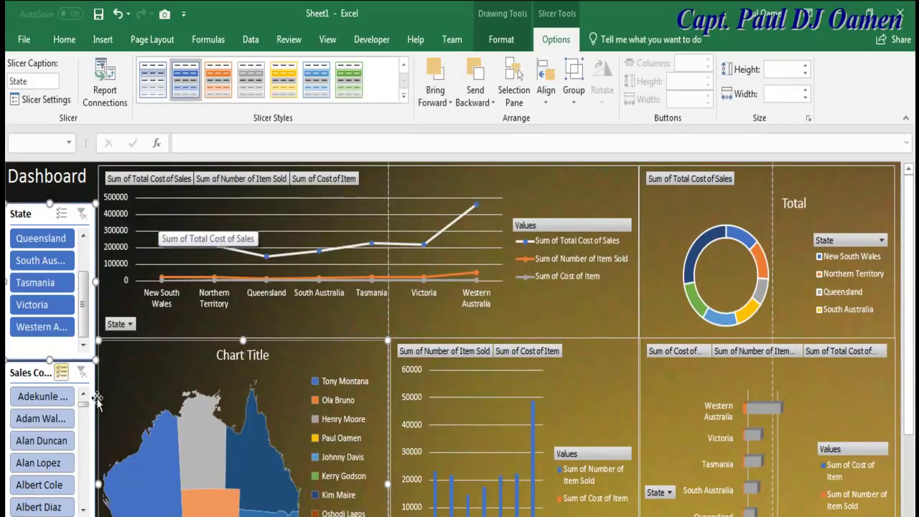
left_click(79, 380)
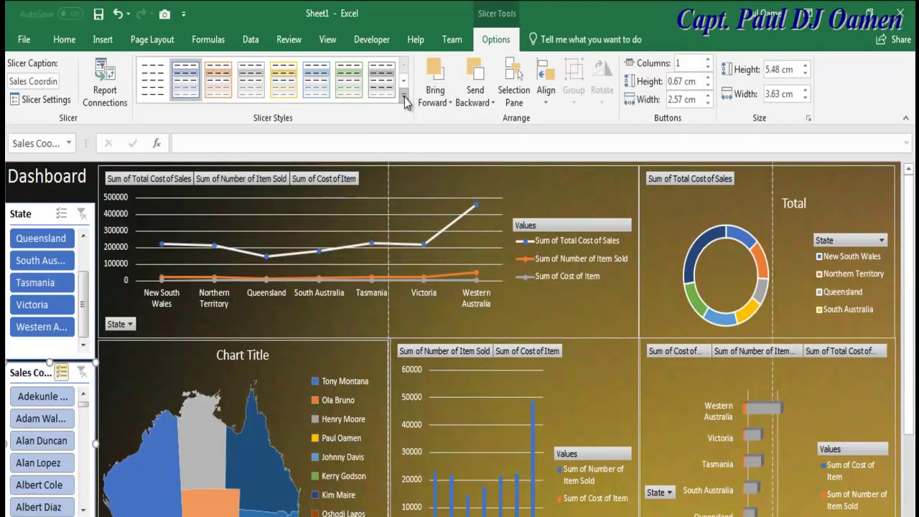
left_click(404, 97)
left_click(185, 217)
left_click_drag(908, 302, 900, 392)
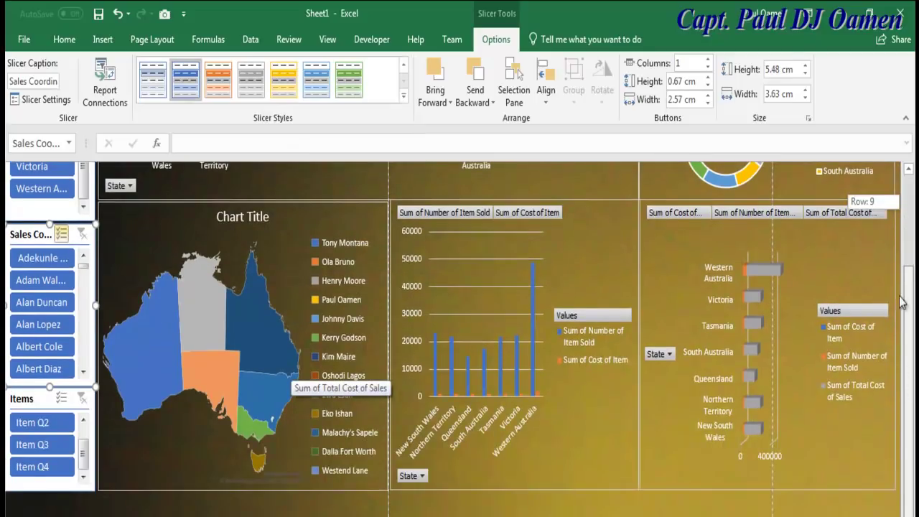
left_click_drag(902, 301, 909, 195)
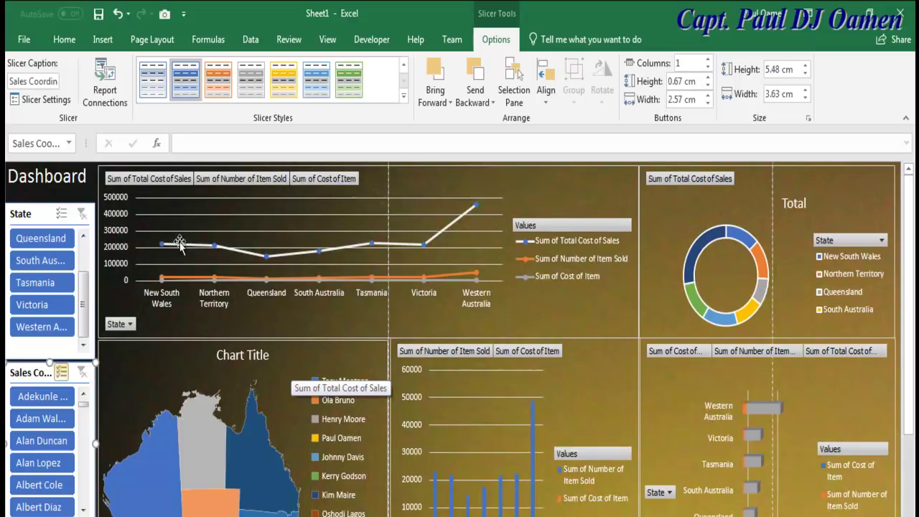
- Auto-hide the ribbon, test Victoria on the State slicer and clear it, then filter to Item Q2
left_click(809, 16)
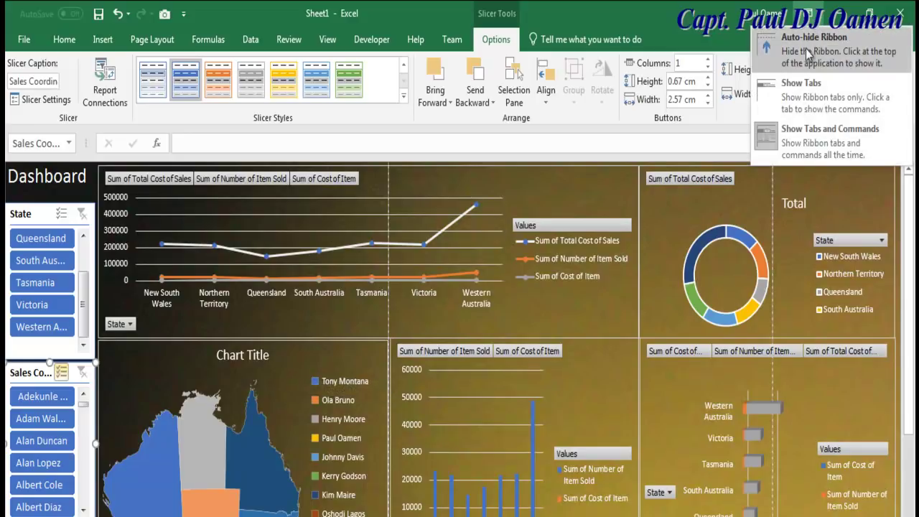
left_click(775, 65)
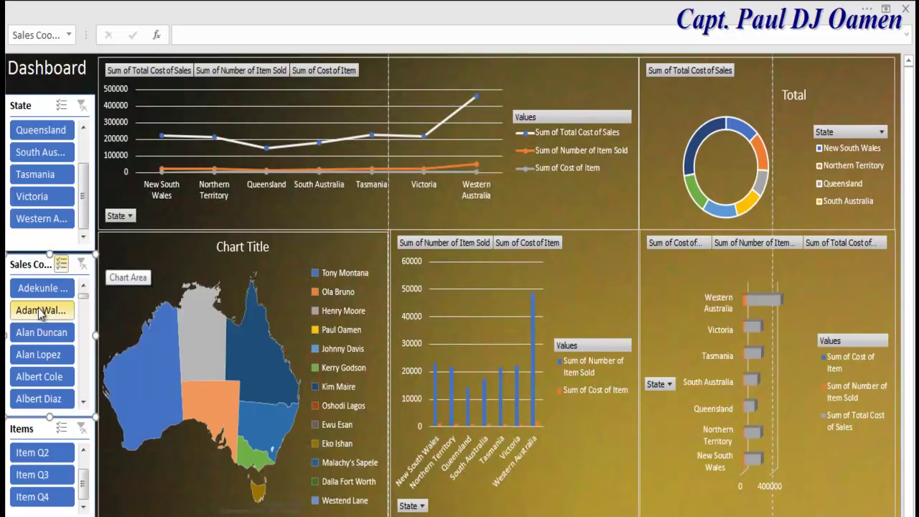
left_click(45, 199)
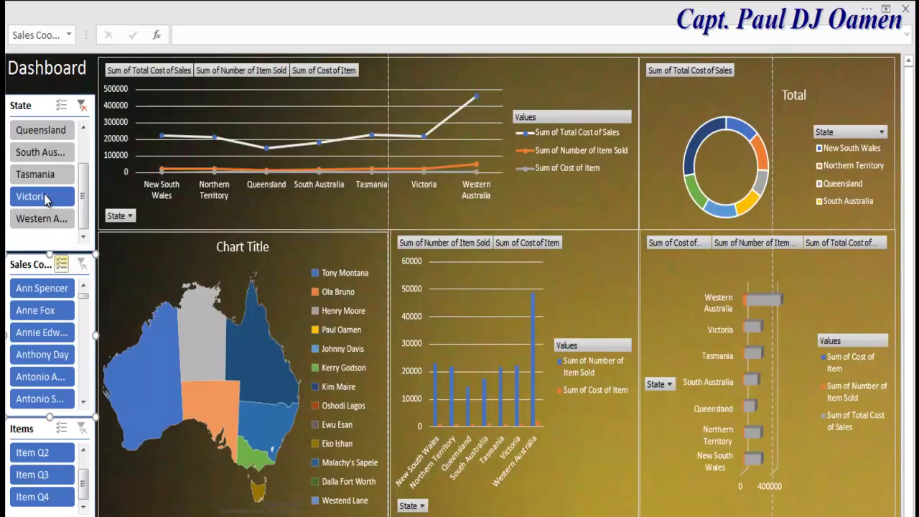
left_click(82, 105)
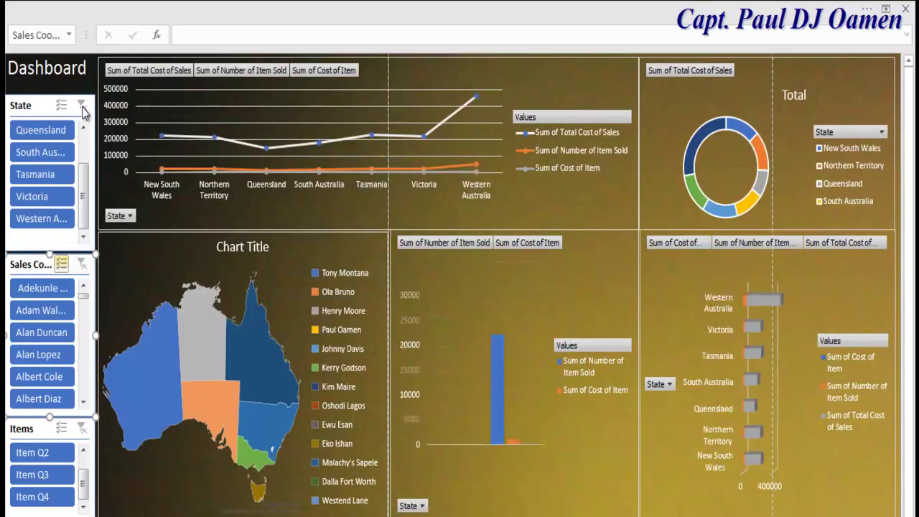
left_click(50, 457)
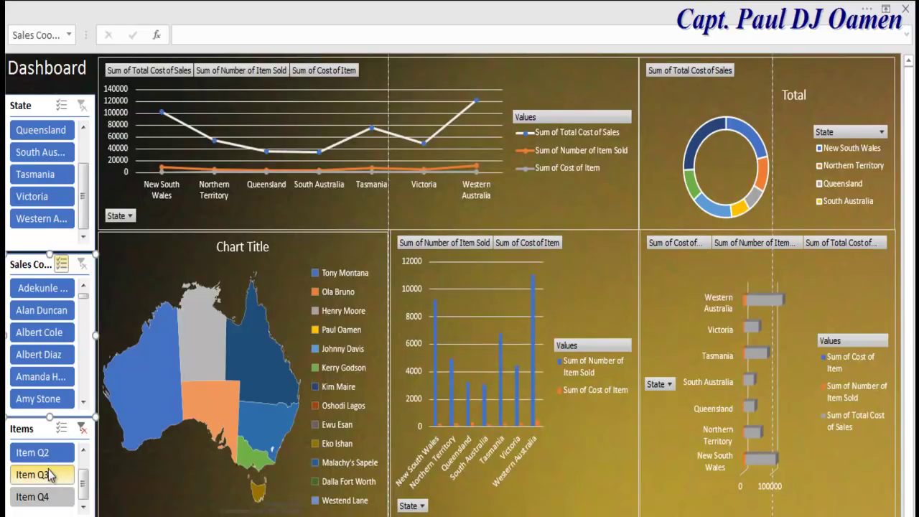